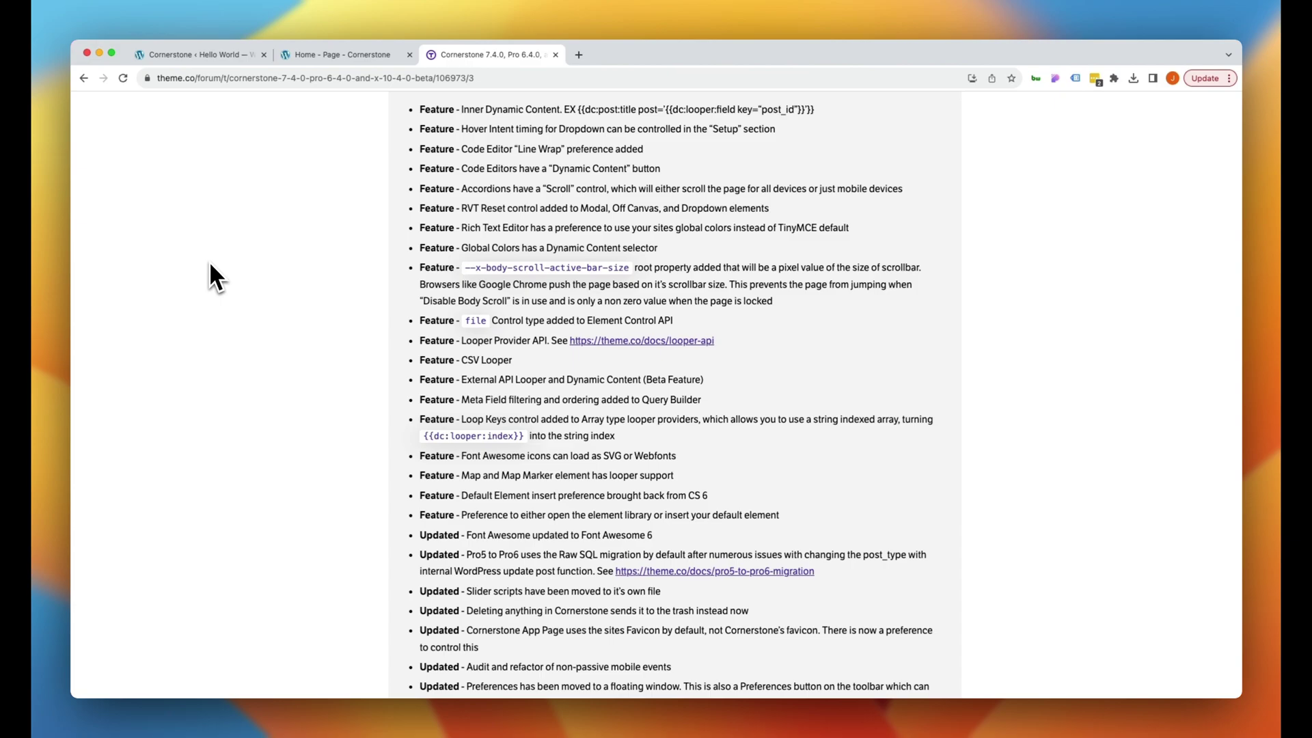
- Review the feature and update entries in the Cornerstone 7.4.0 beta release notes
scroll(424, 347, "down", 6)
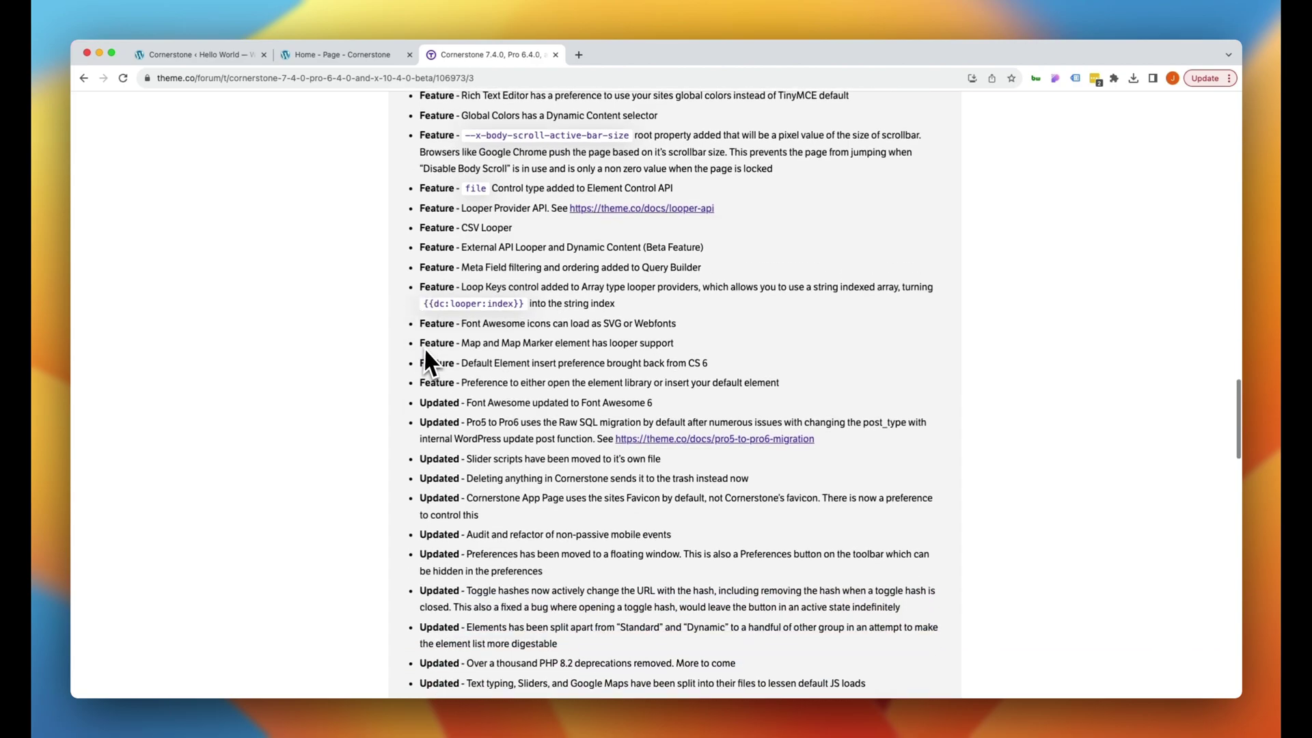
scroll(427, 352, "up", 4)
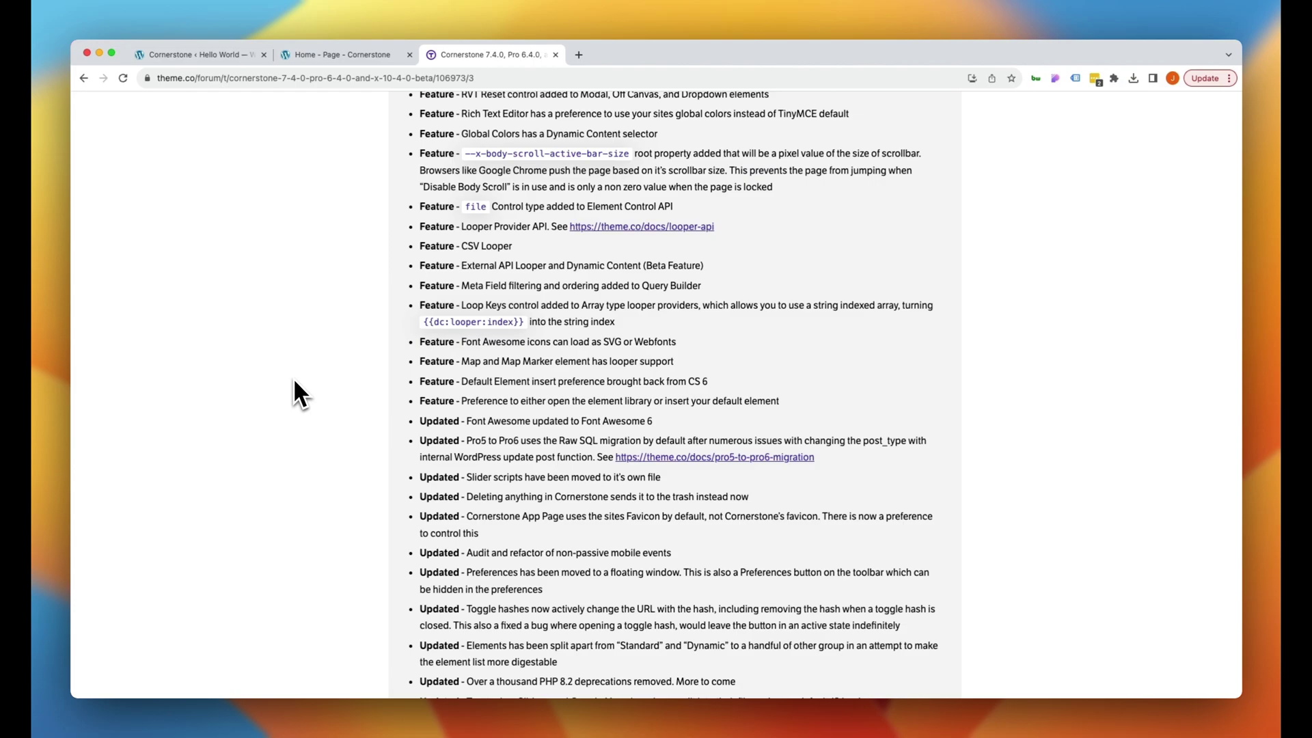
scroll(294, 380, "up", 3)
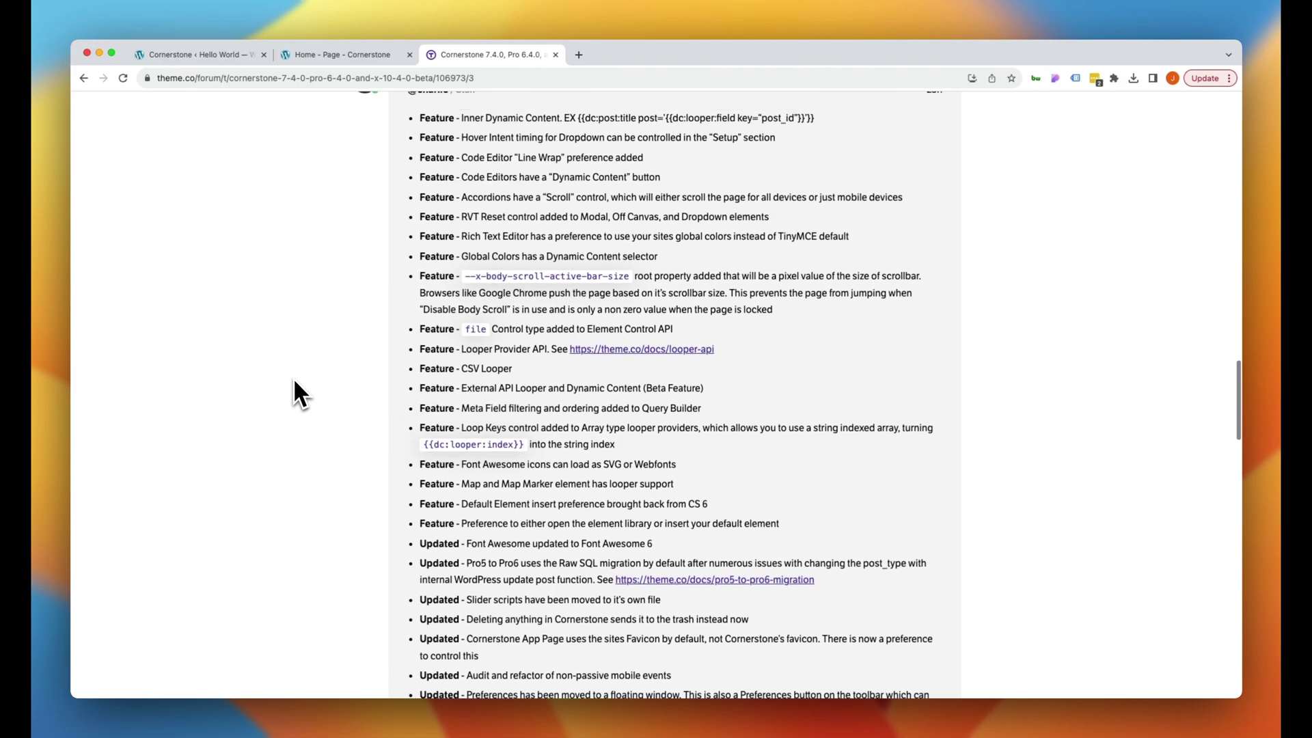
scroll(293, 378, "down", 1)
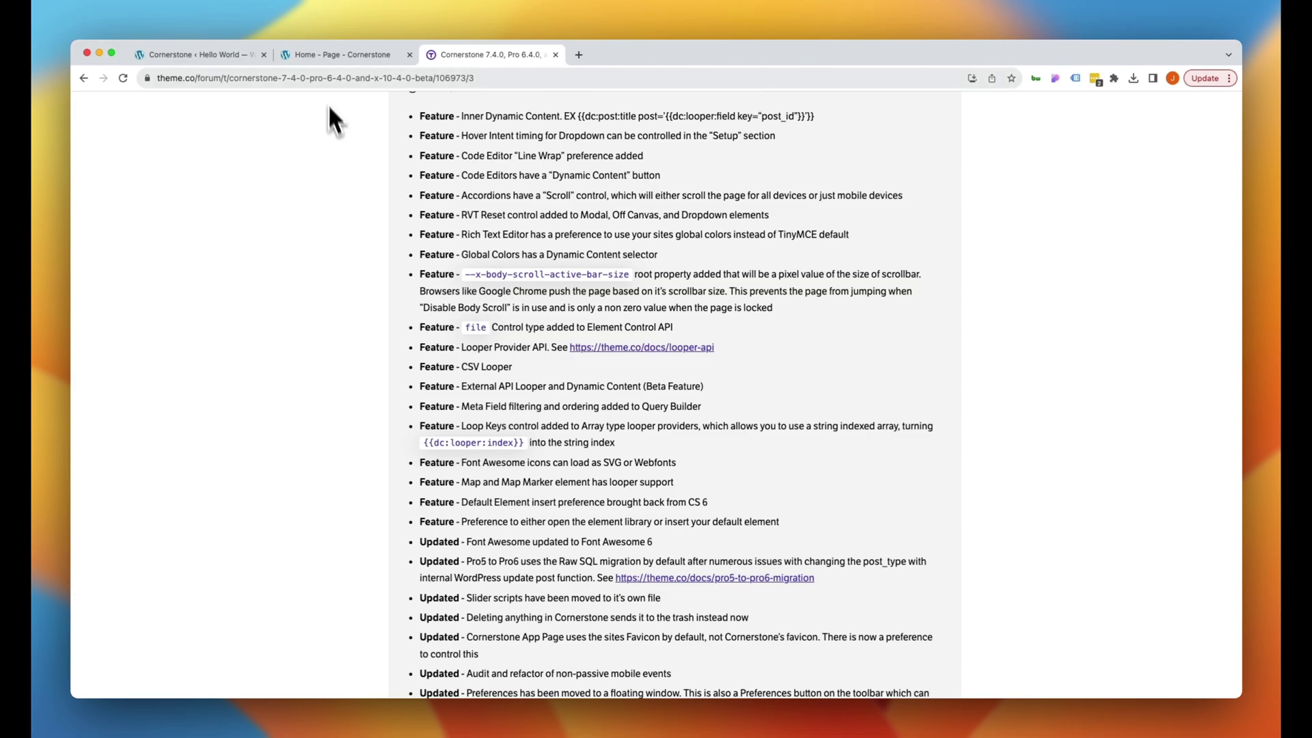
- Switch to the Home page in the Cornerstone editor and view the floating Preferences window, moving it before closing it
left_click(318, 57)
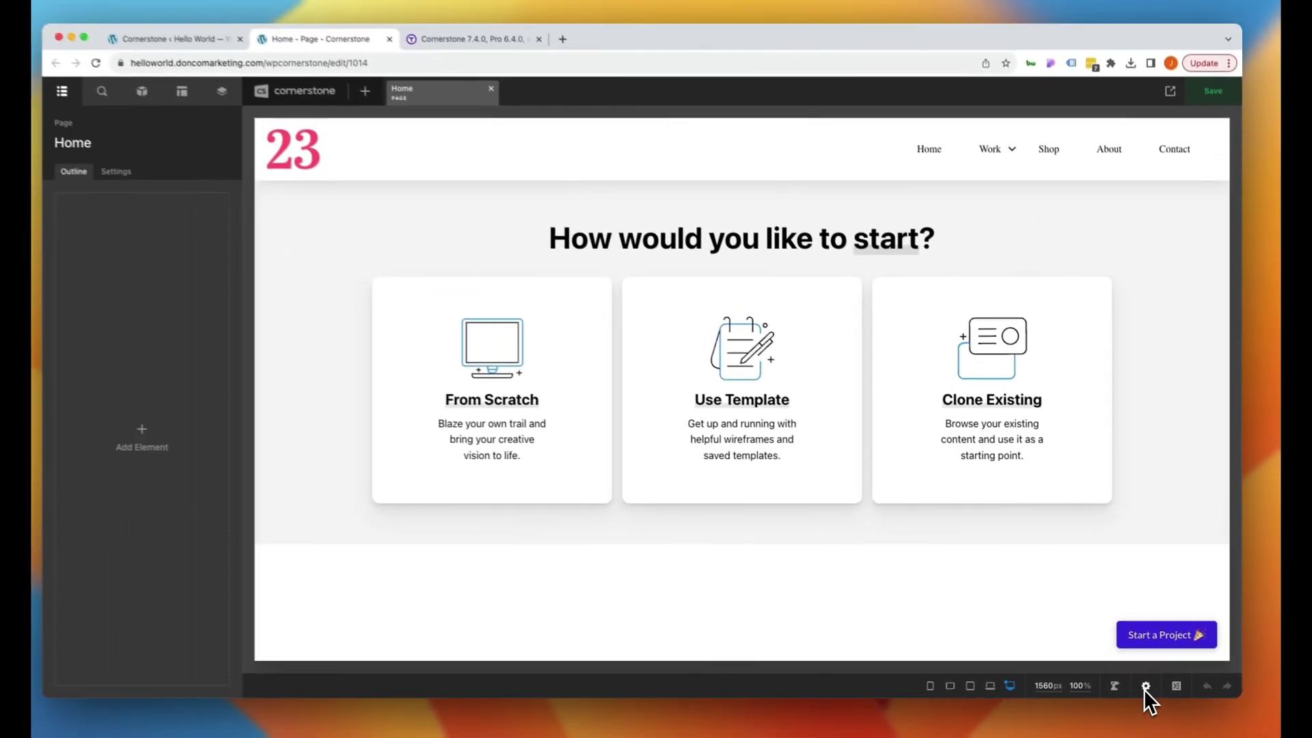
left_click(1146, 686)
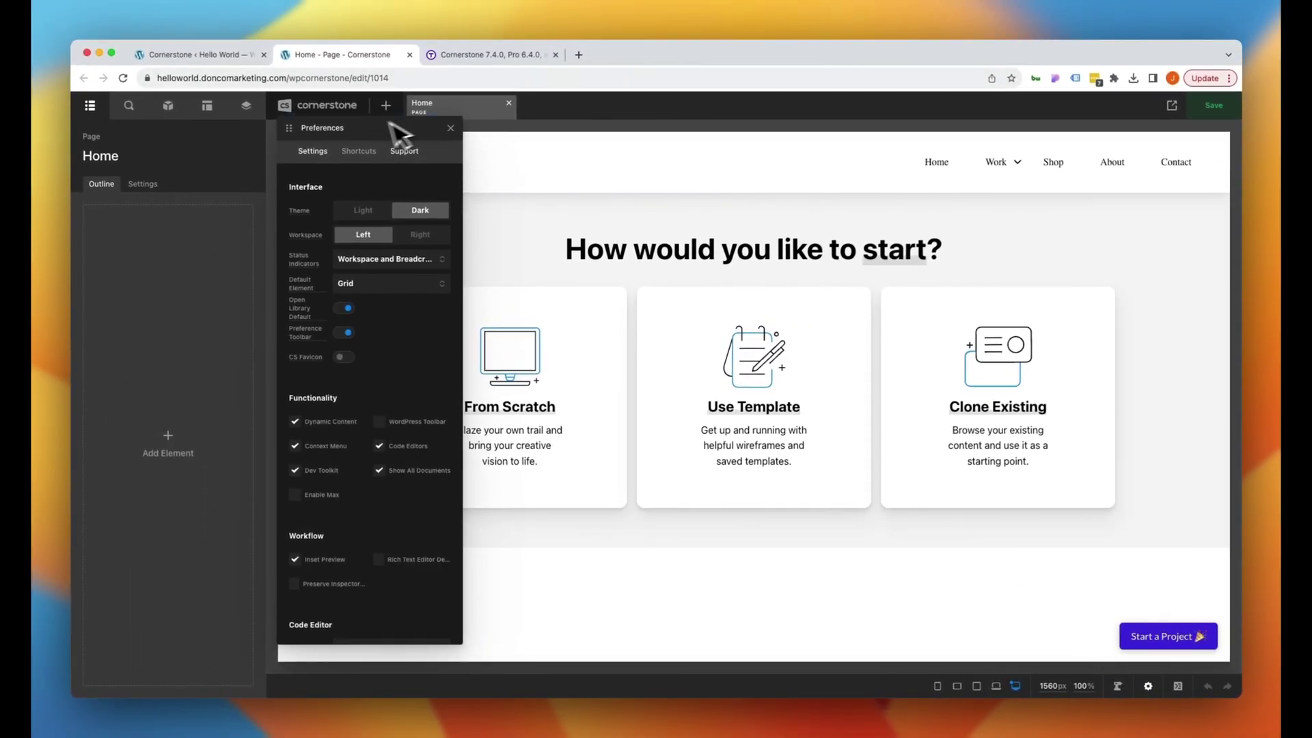
left_click_drag(398, 129, 424, 148)
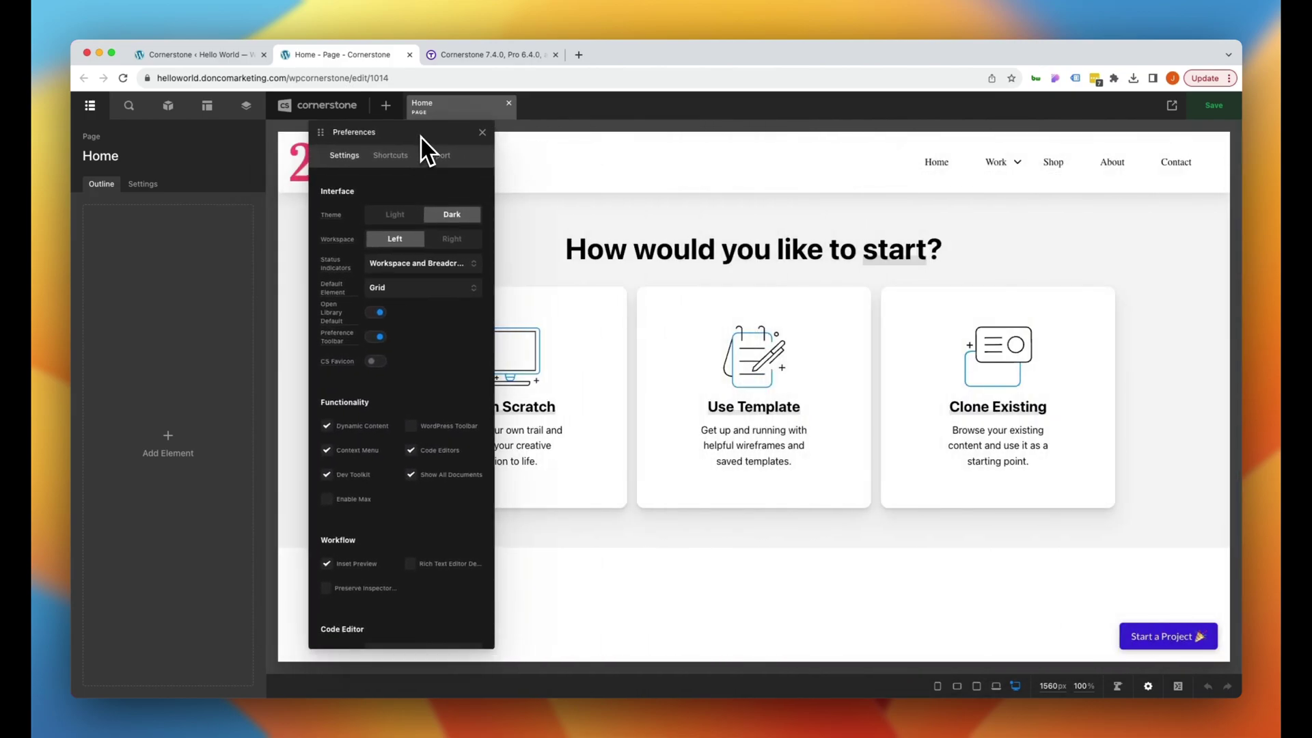
left_click(484, 130)
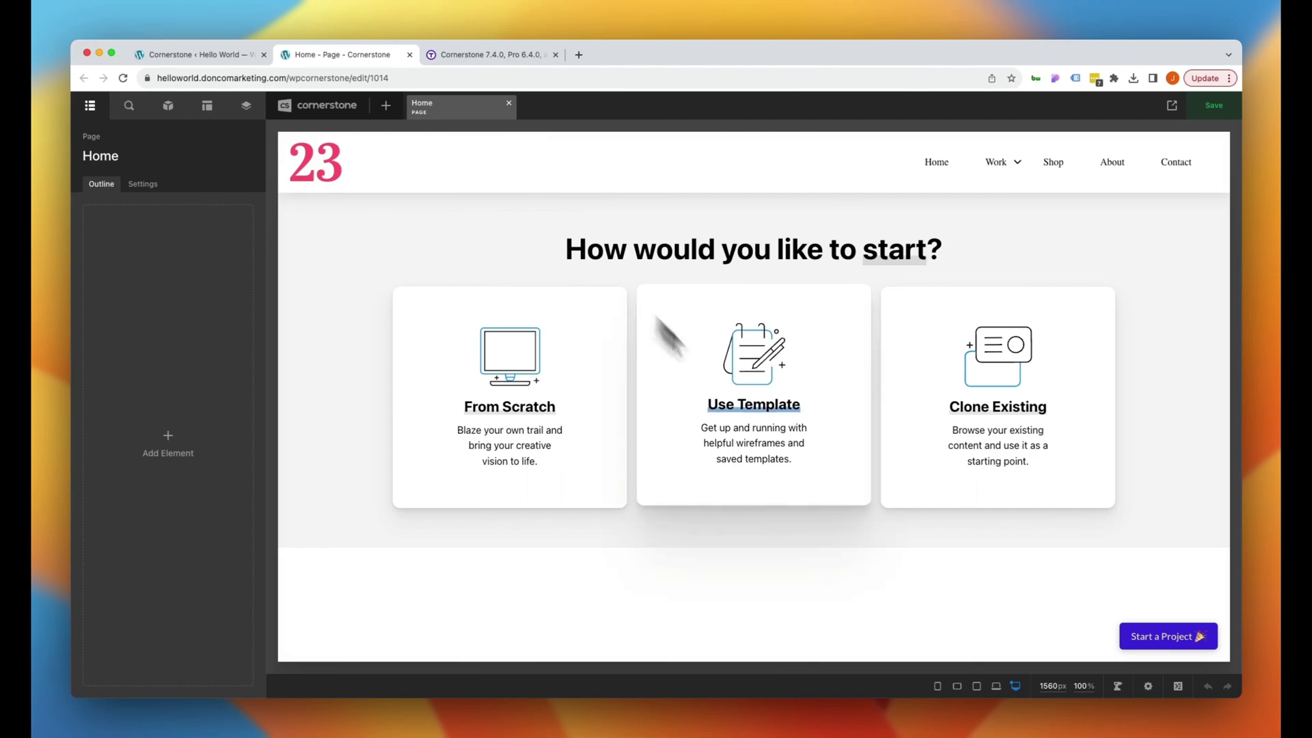
- Turn off Preference Toolbar in the Preferences and reopen the Preferences through the Cornerstone main menu
left_click(1148, 687)
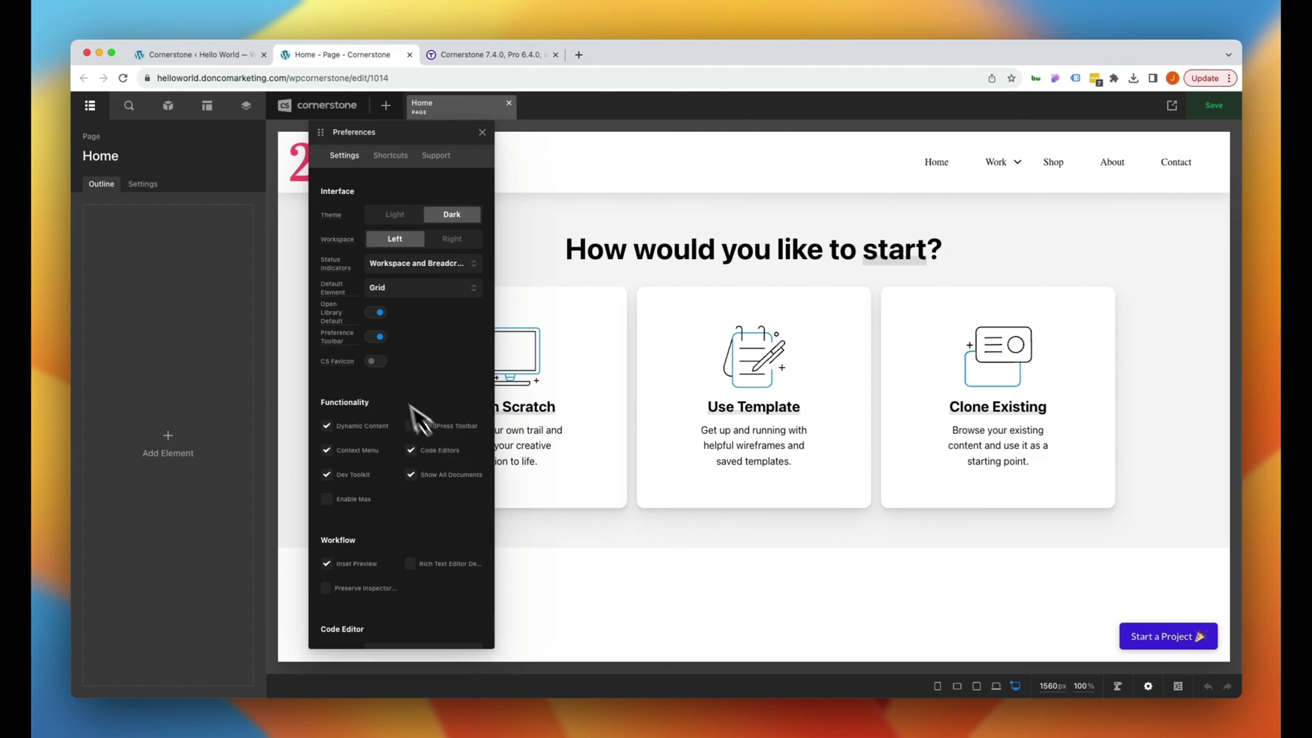
left_click(377, 337)
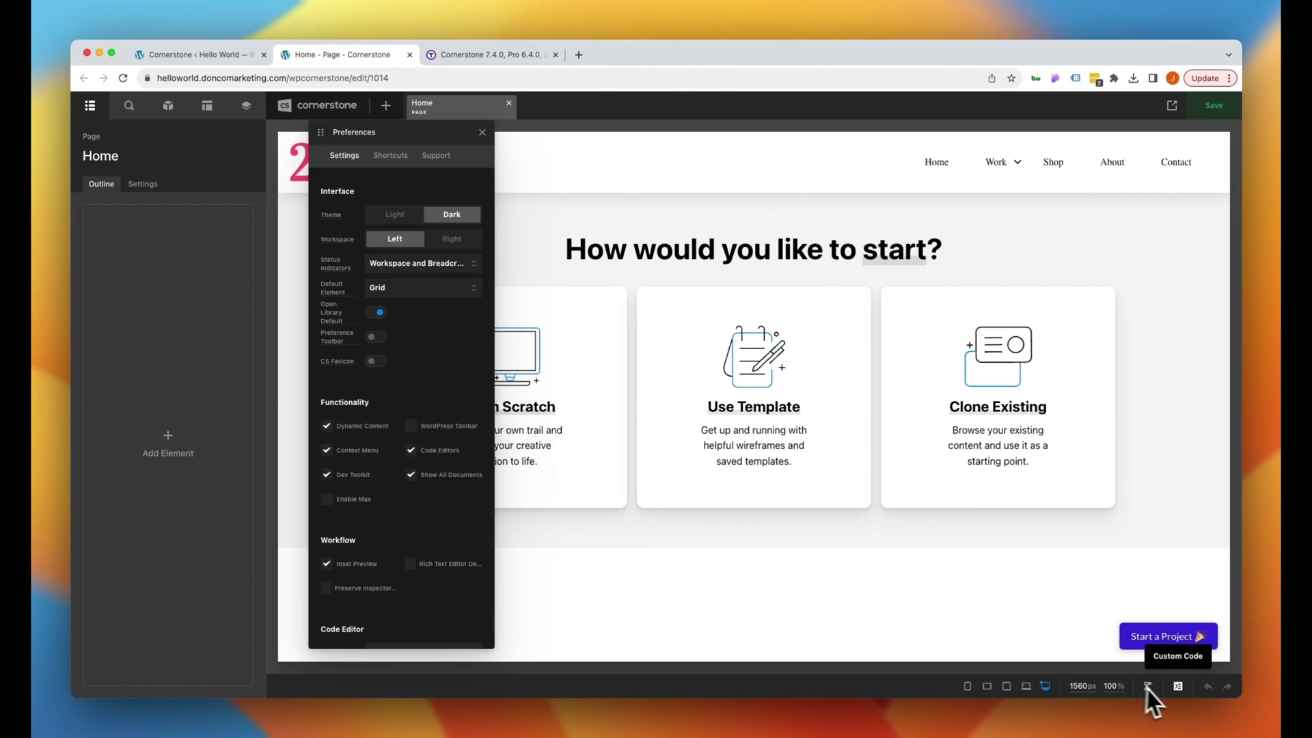
left_click(331, 112)
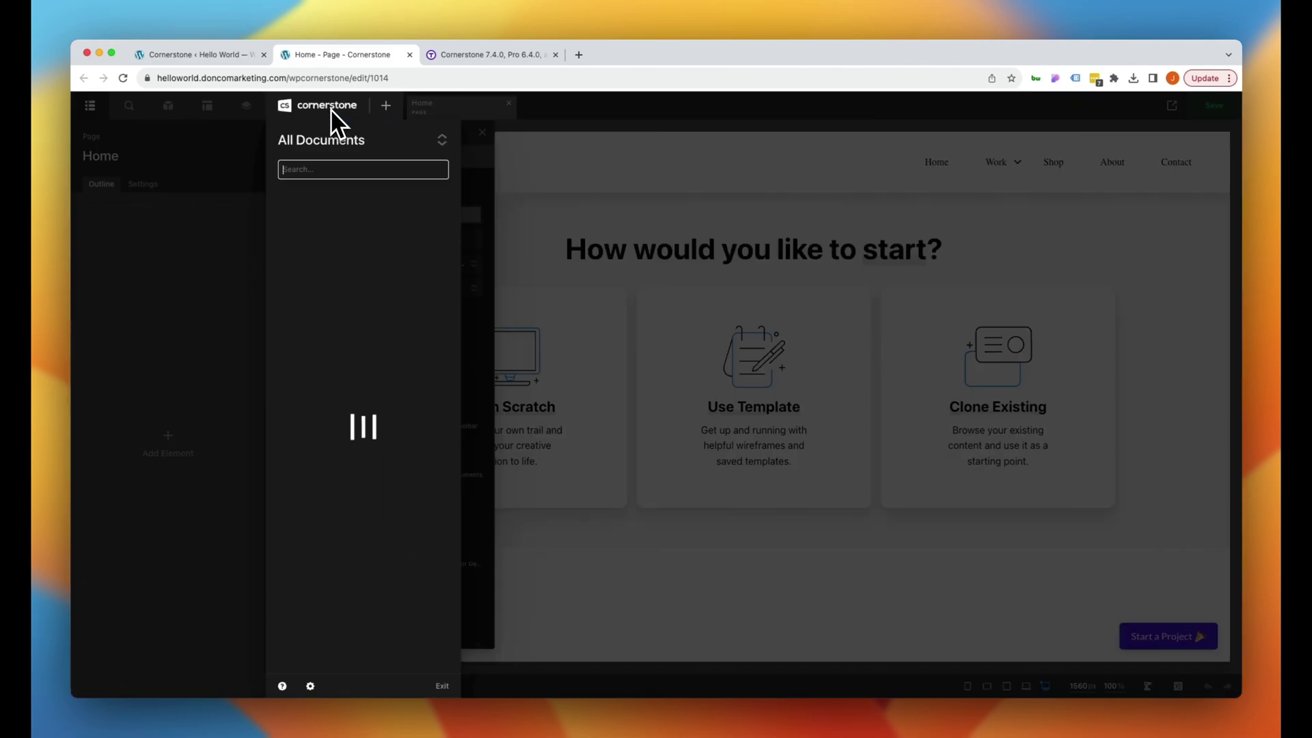
left_click(311, 686)
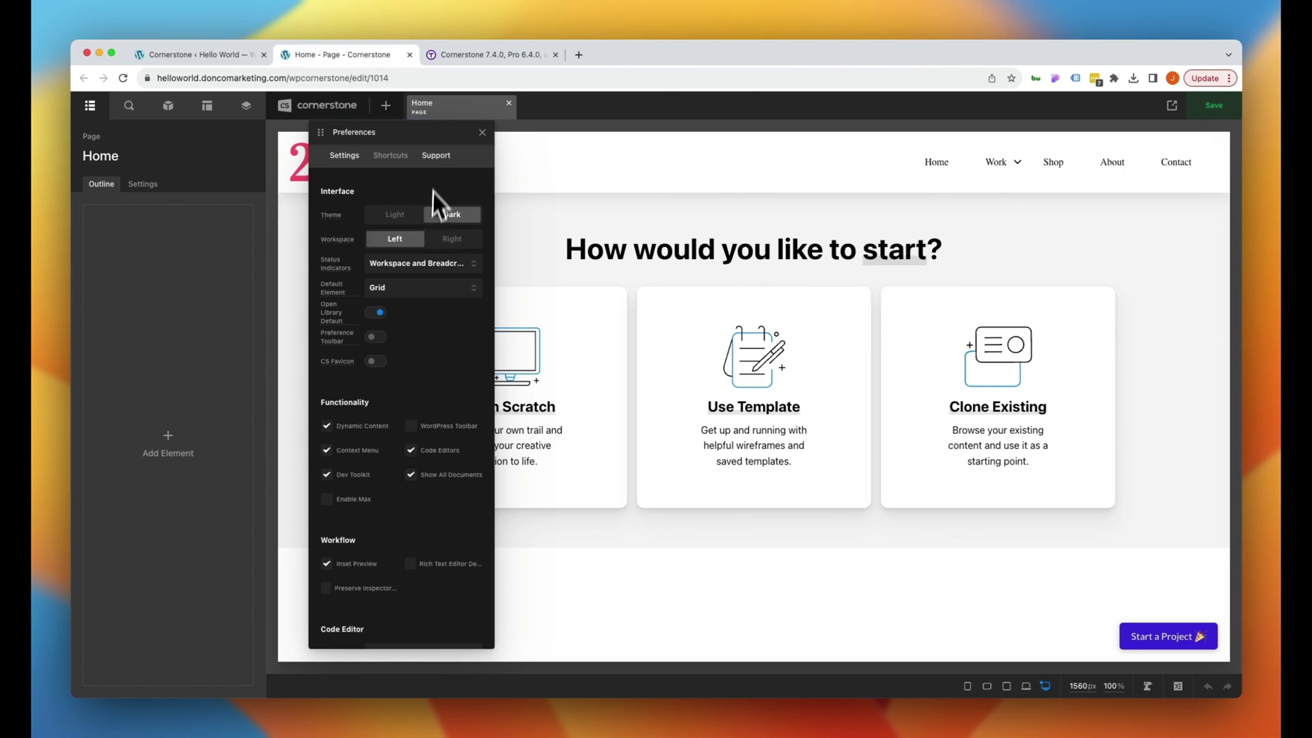
- Reposition the Preferences window and view its Shortcuts and Support sections before returning to Settings
left_click_drag(412, 131, 402, 139)
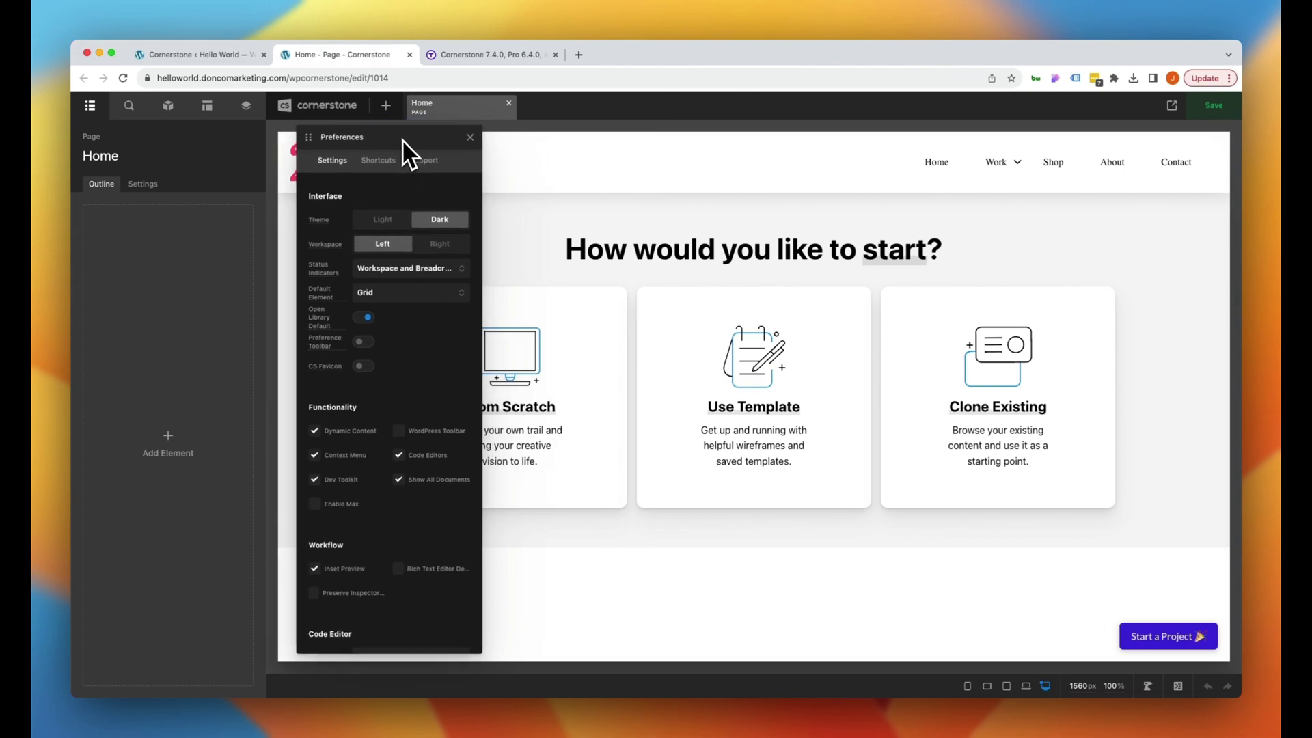
left_click(381, 163)
left_click(418, 163)
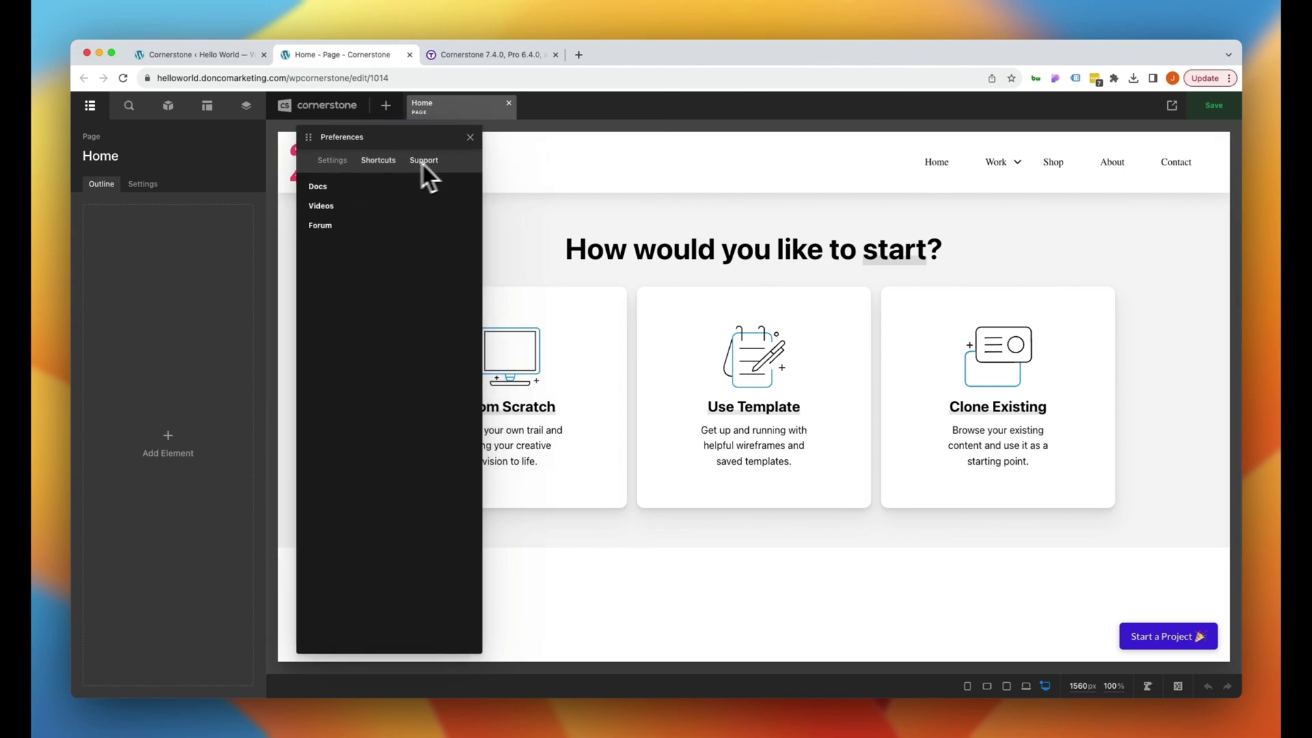
left_click(329, 163)
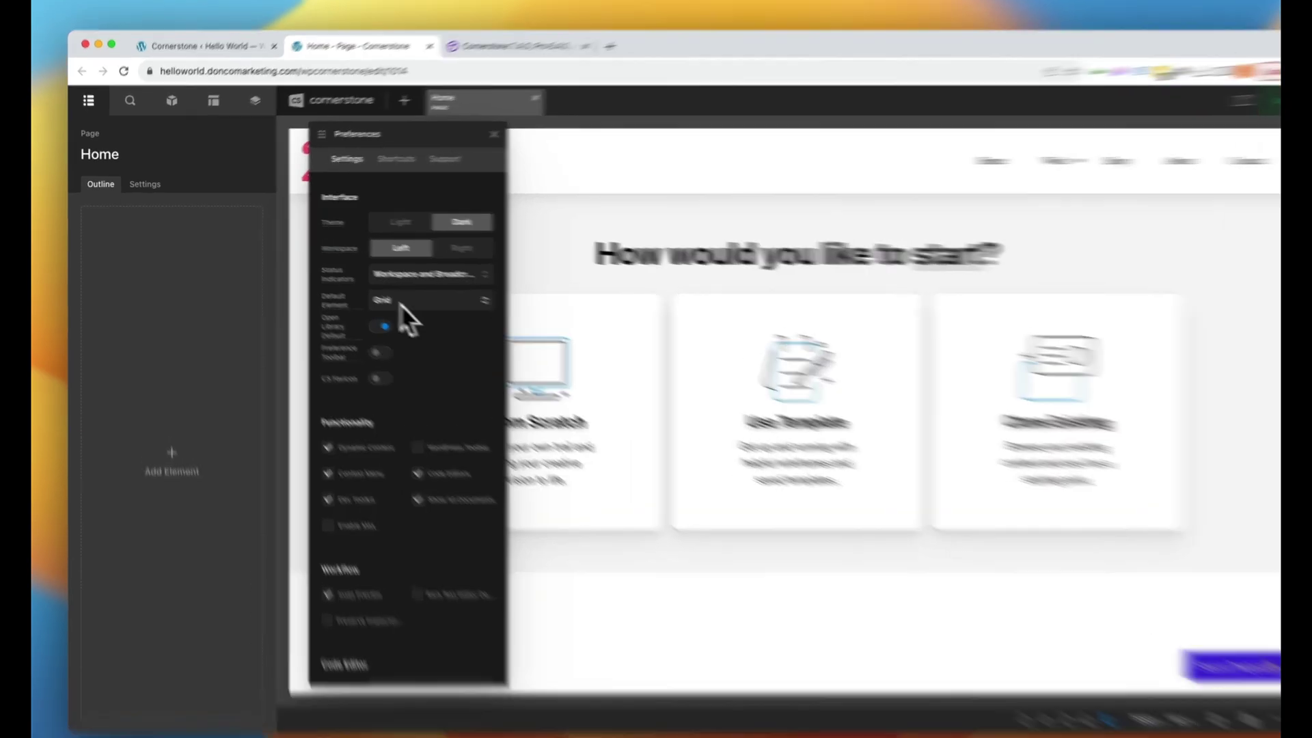
- View the Default Element choices, keep Grid, and start the Home page from scratch
left_click(401, 304)
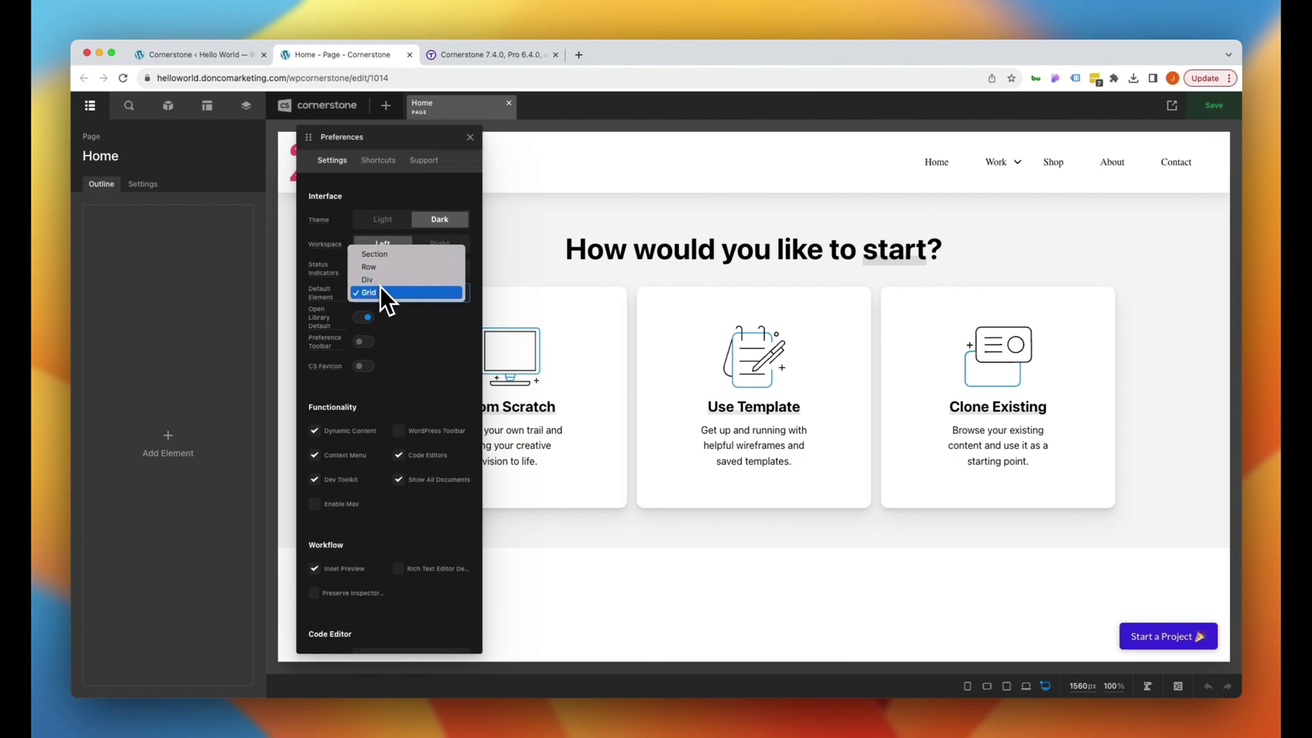
left_click(398, 320)
left_click(470, 137)
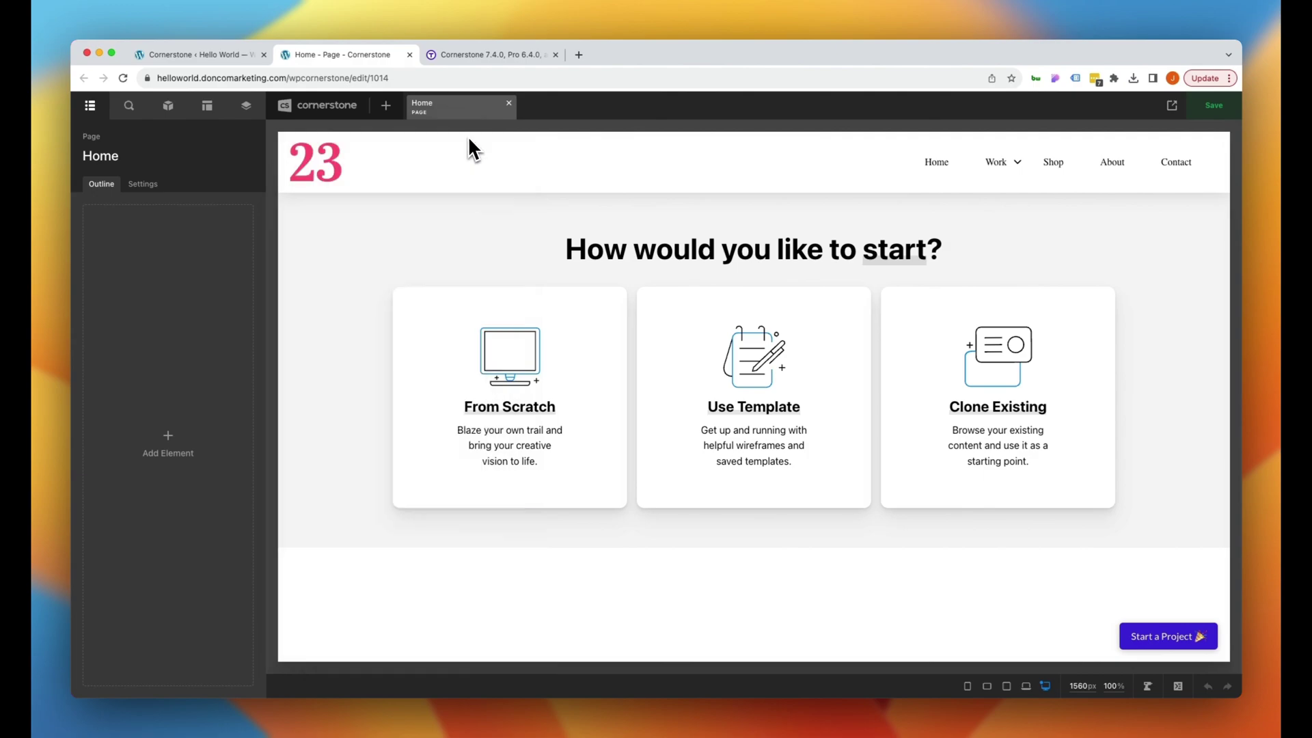
left_click(507, 378)
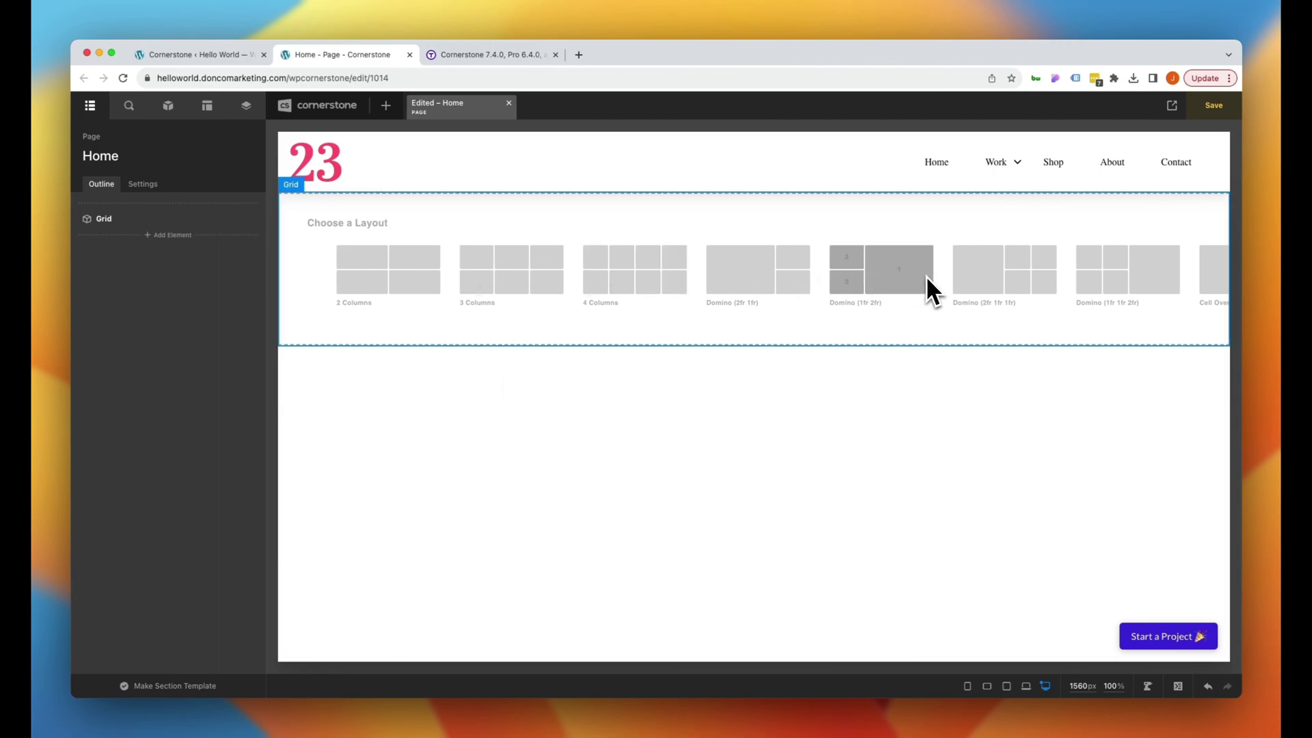
- Set the Default Element preference to Section
left_click(322, 106)
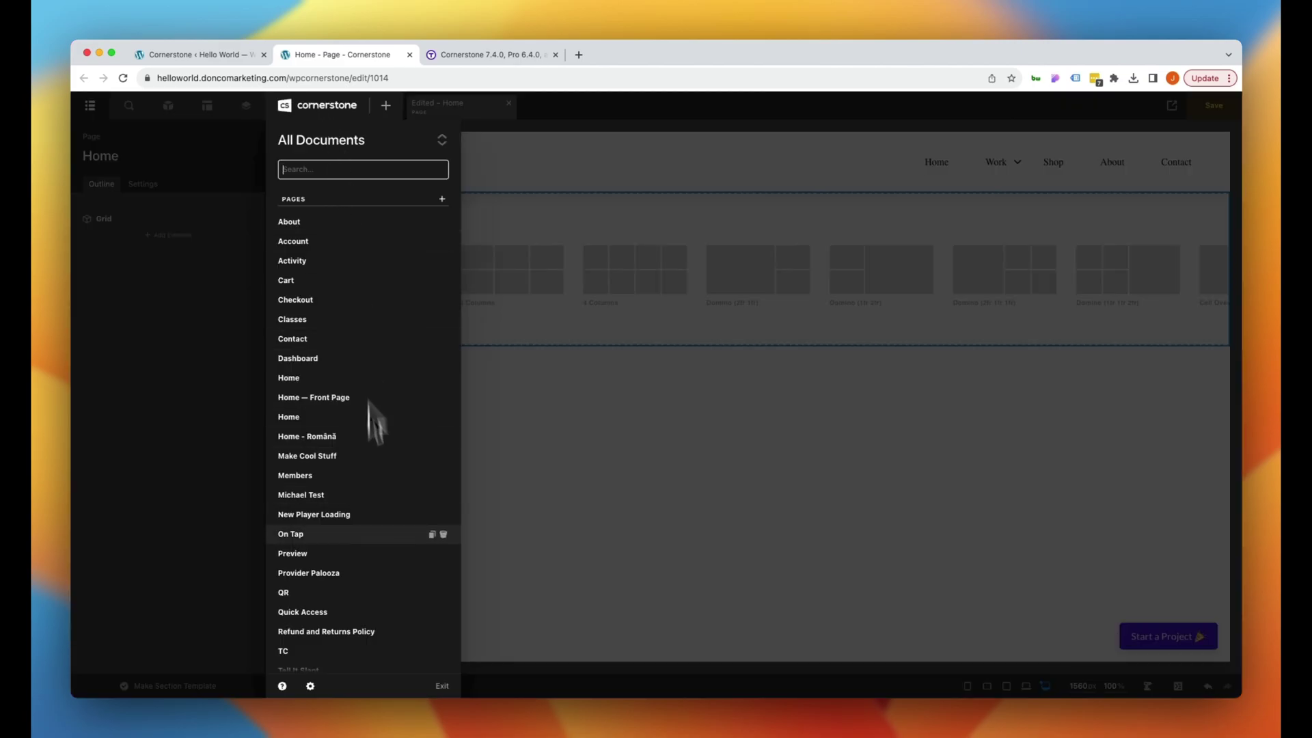
left_click(310, 686)
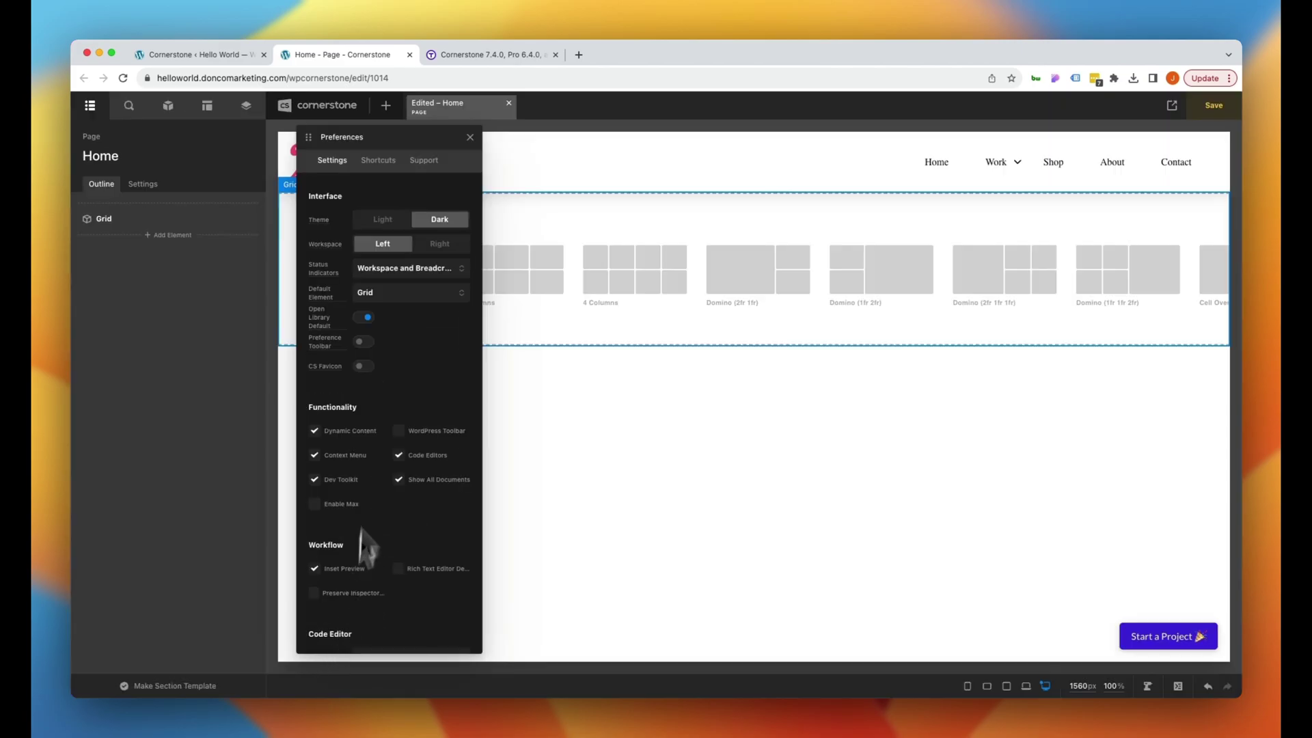
left_click(376, 294)
left_click(373, 258)
- Delete the grid from the Home page and start the page from scratch again
left_click(536, 204)
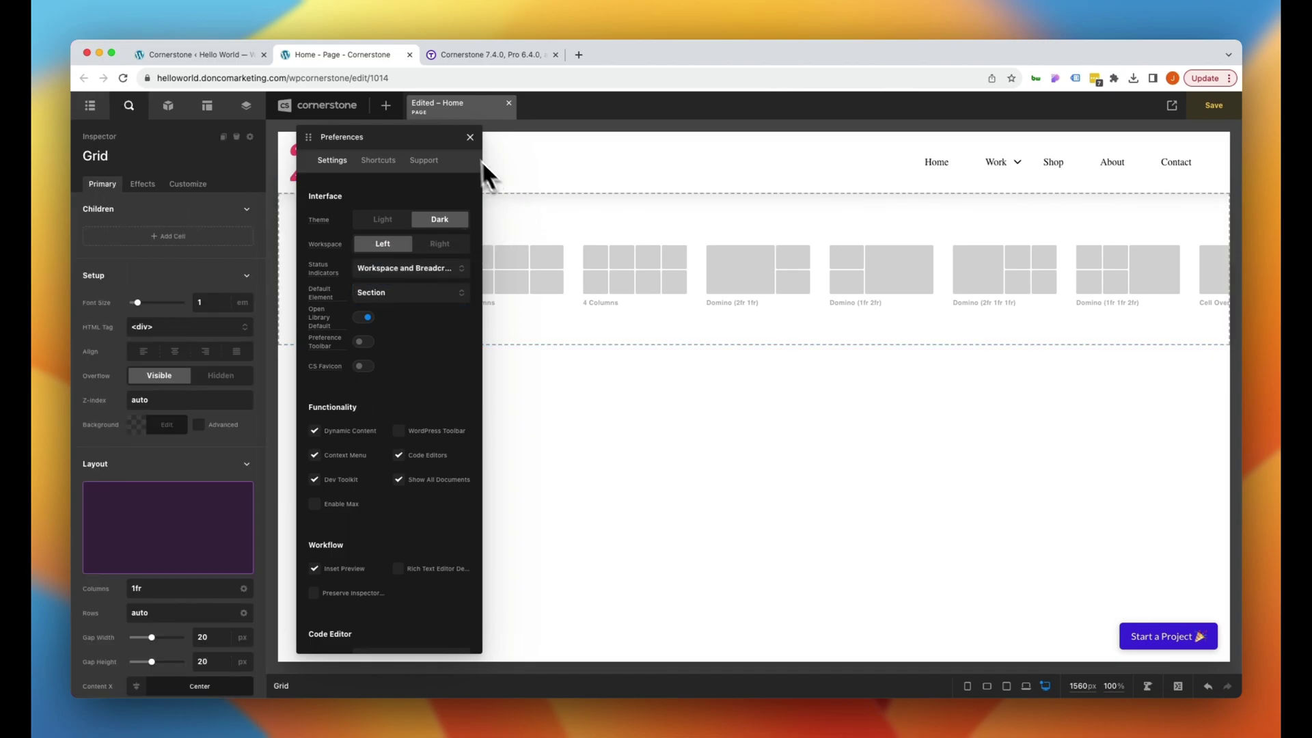
left_click(233, 140)
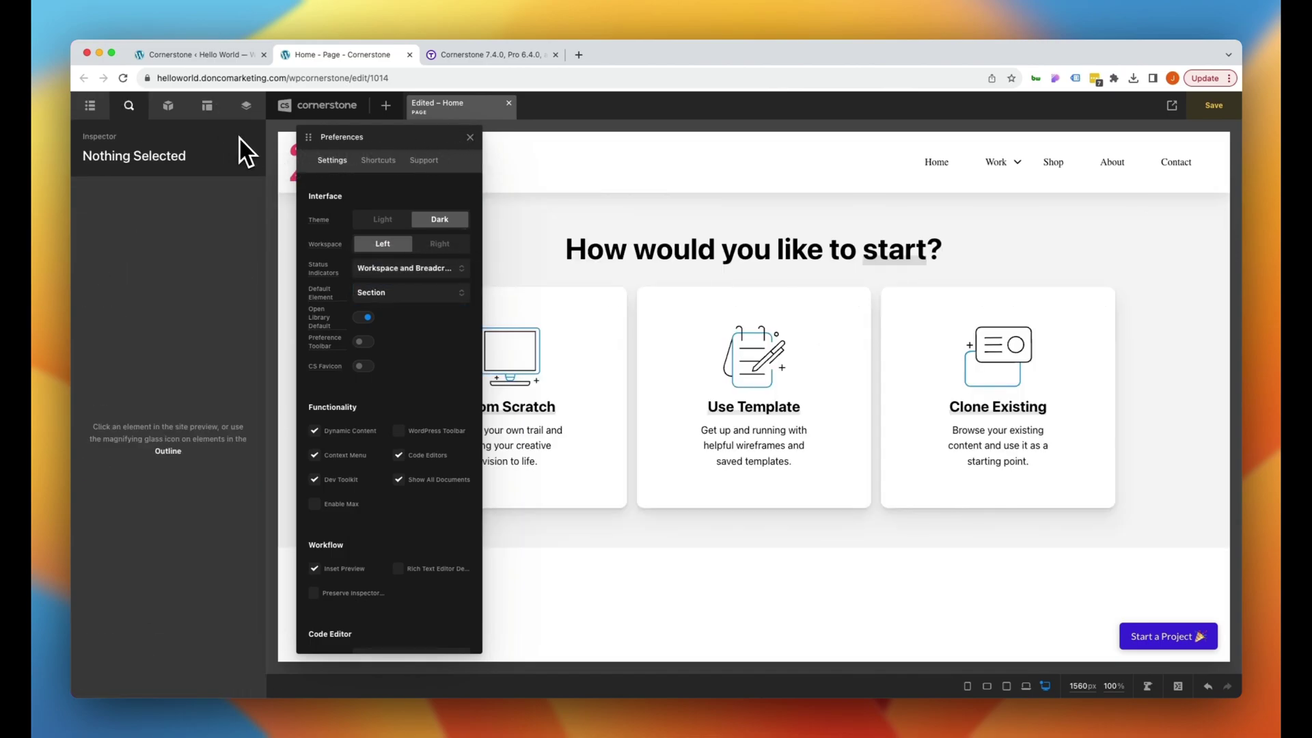
left_click(470, 137)
left_click(511, 351)
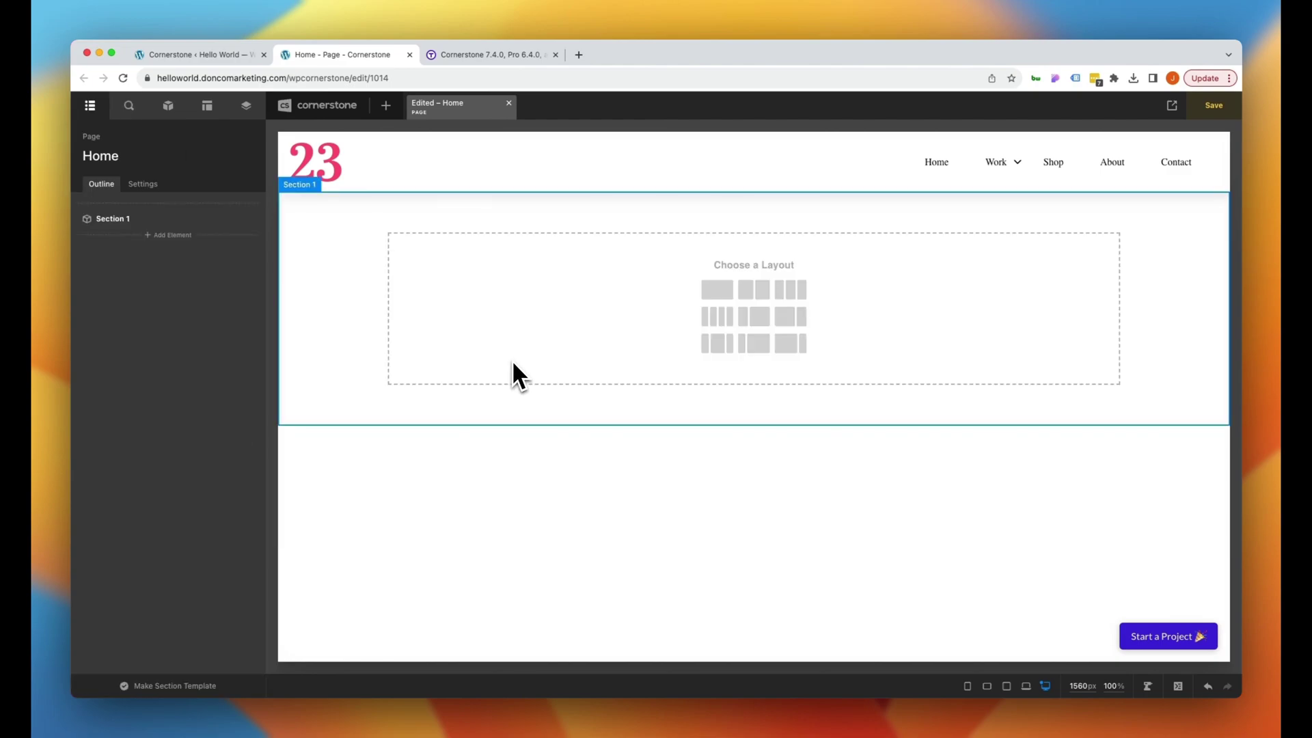
- Look at the Open Library Default preference and give the new section a single-column layout
left_click(309, 106)
left_click(311, 686)
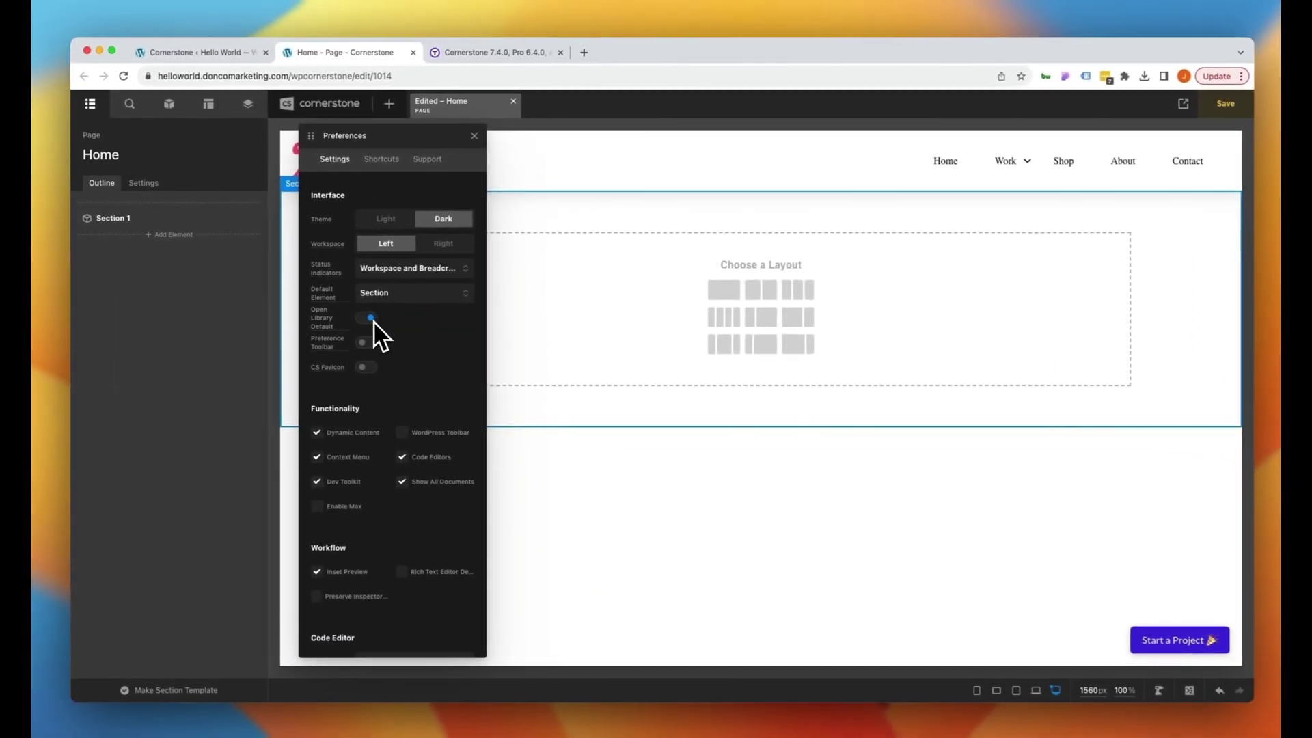
key("Escape")
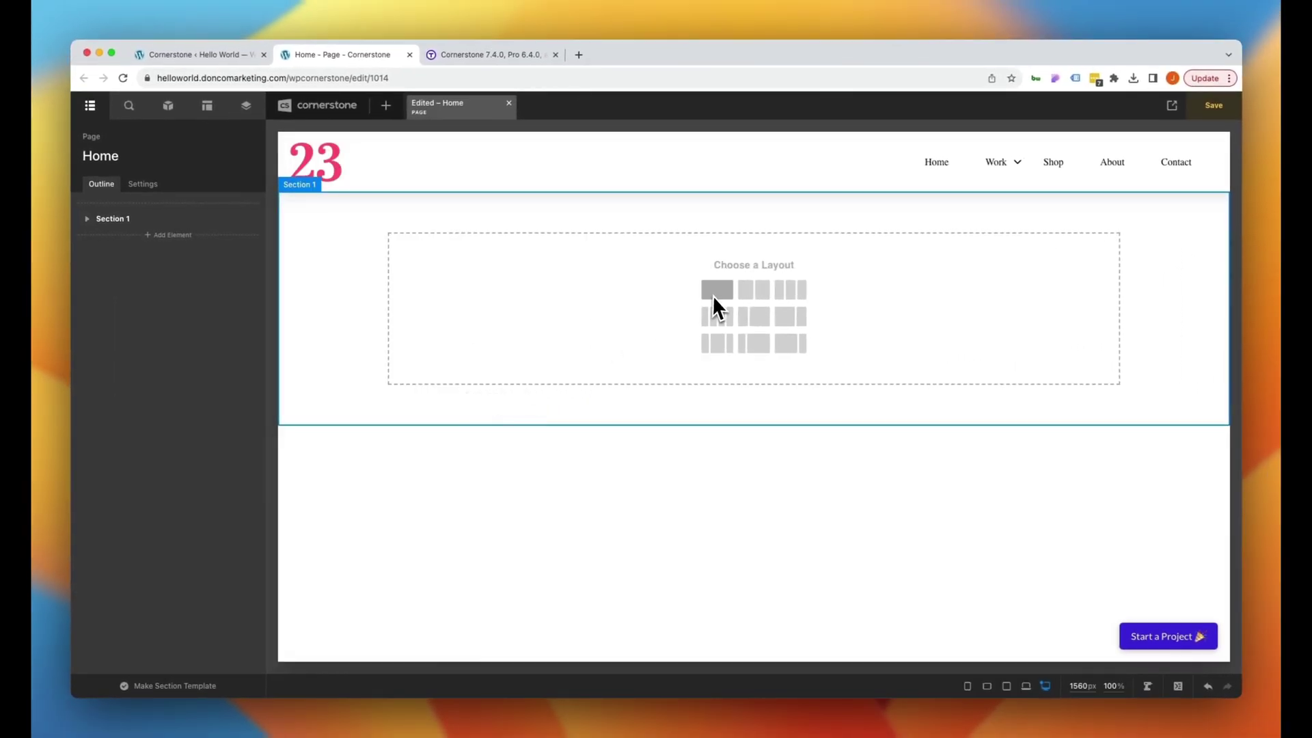
left_click(721, 294)
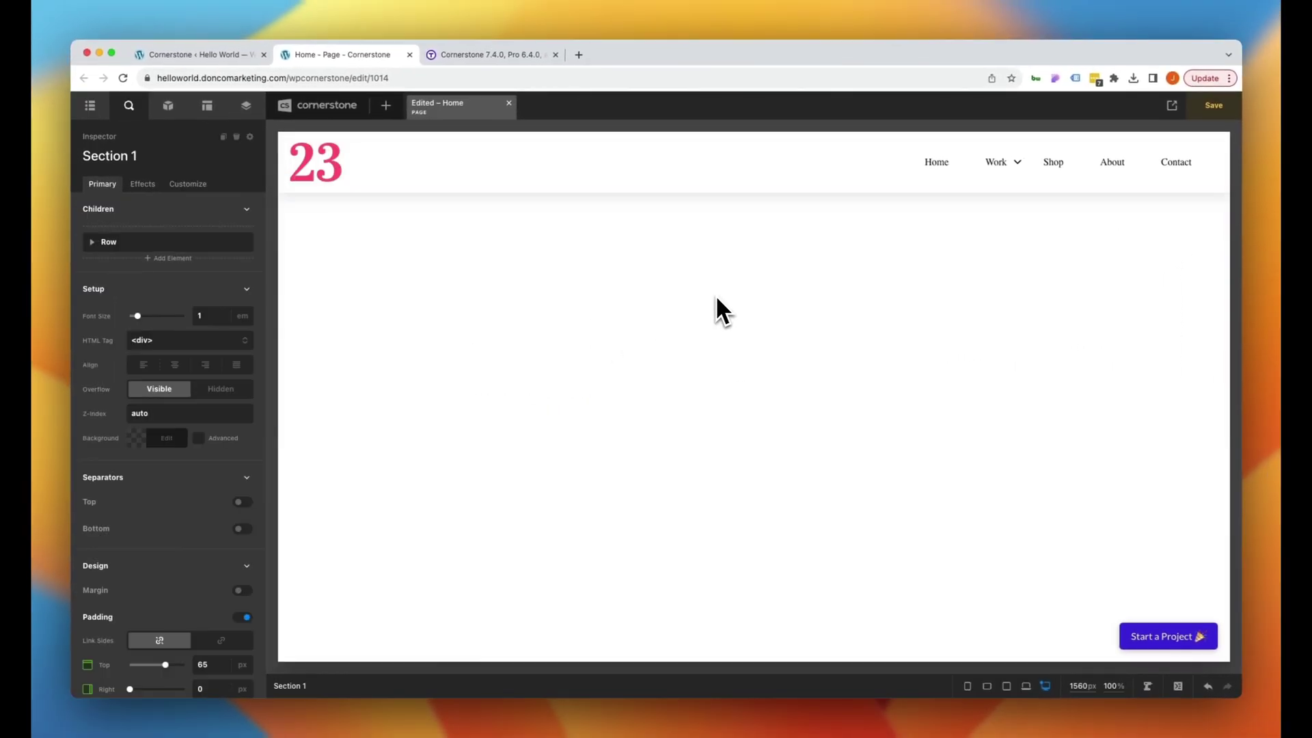
- View the elements offered when adding inside Section 1 and when adding to the page outline
left_click(168, 258)
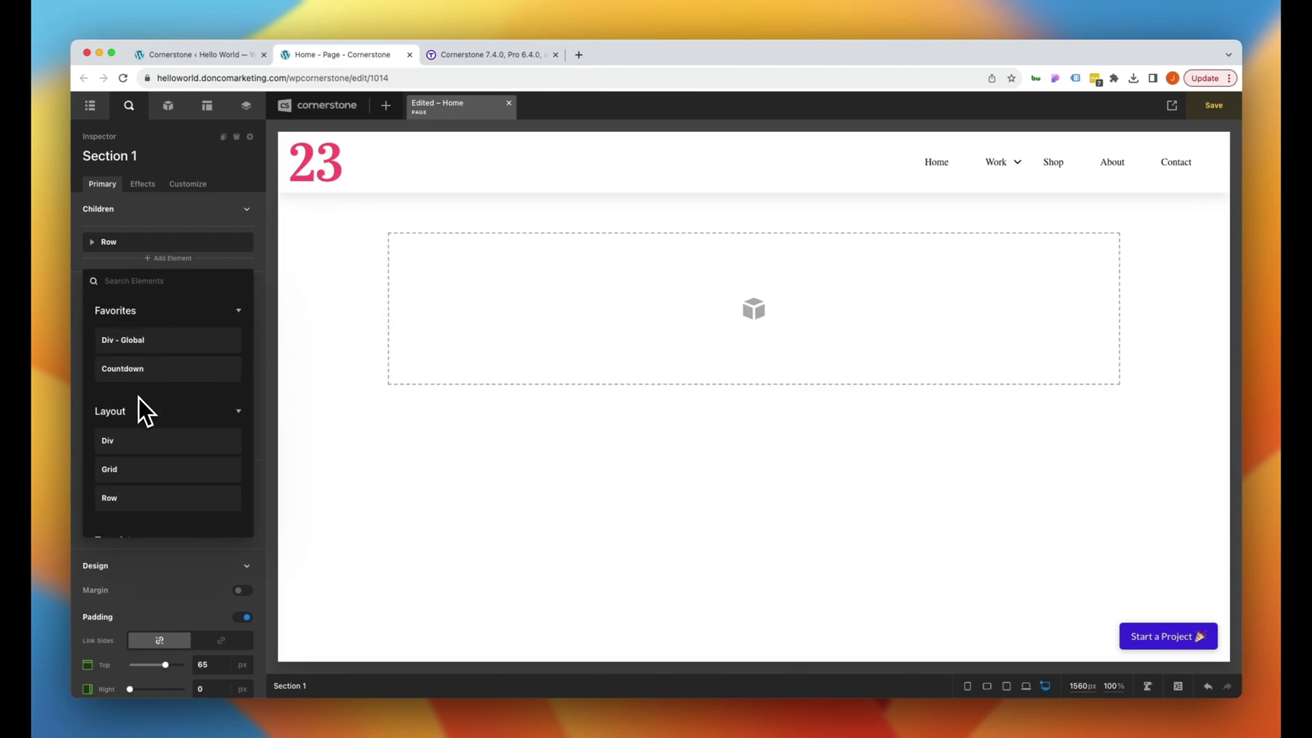
left_click(89, 107)
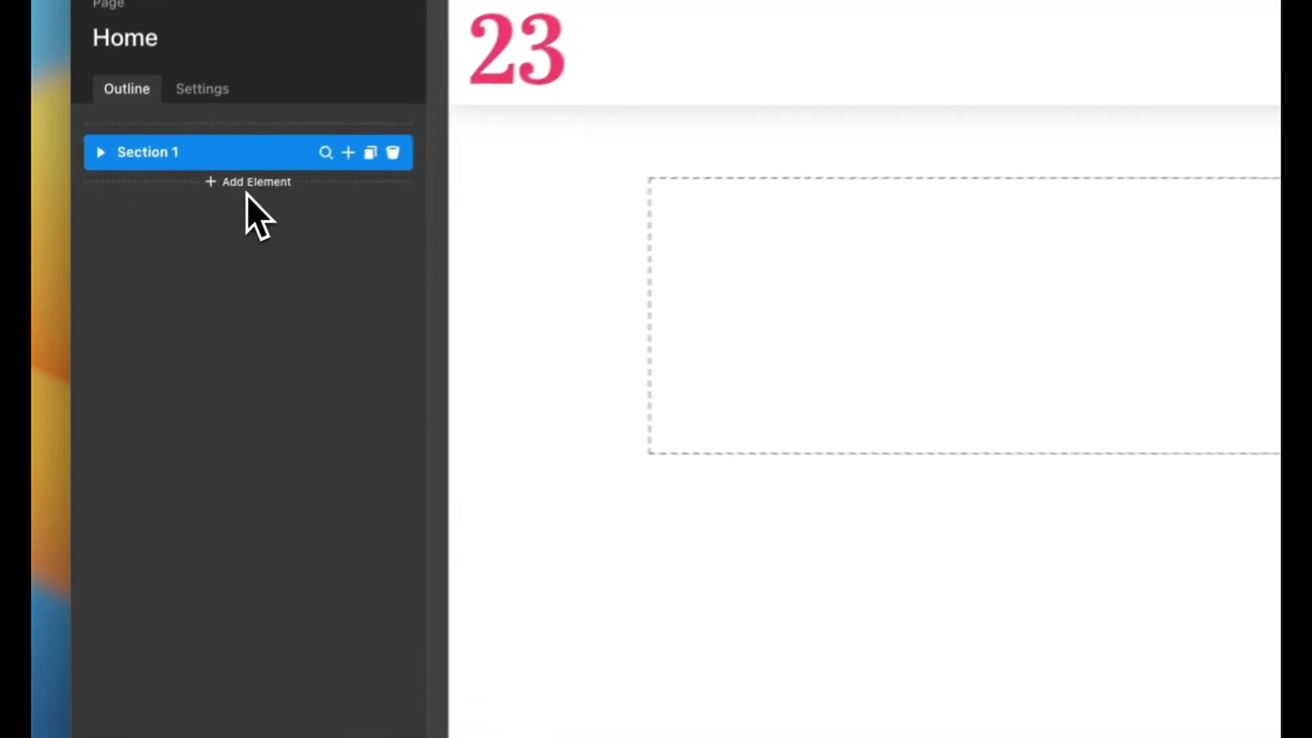
left_click(168, 237)
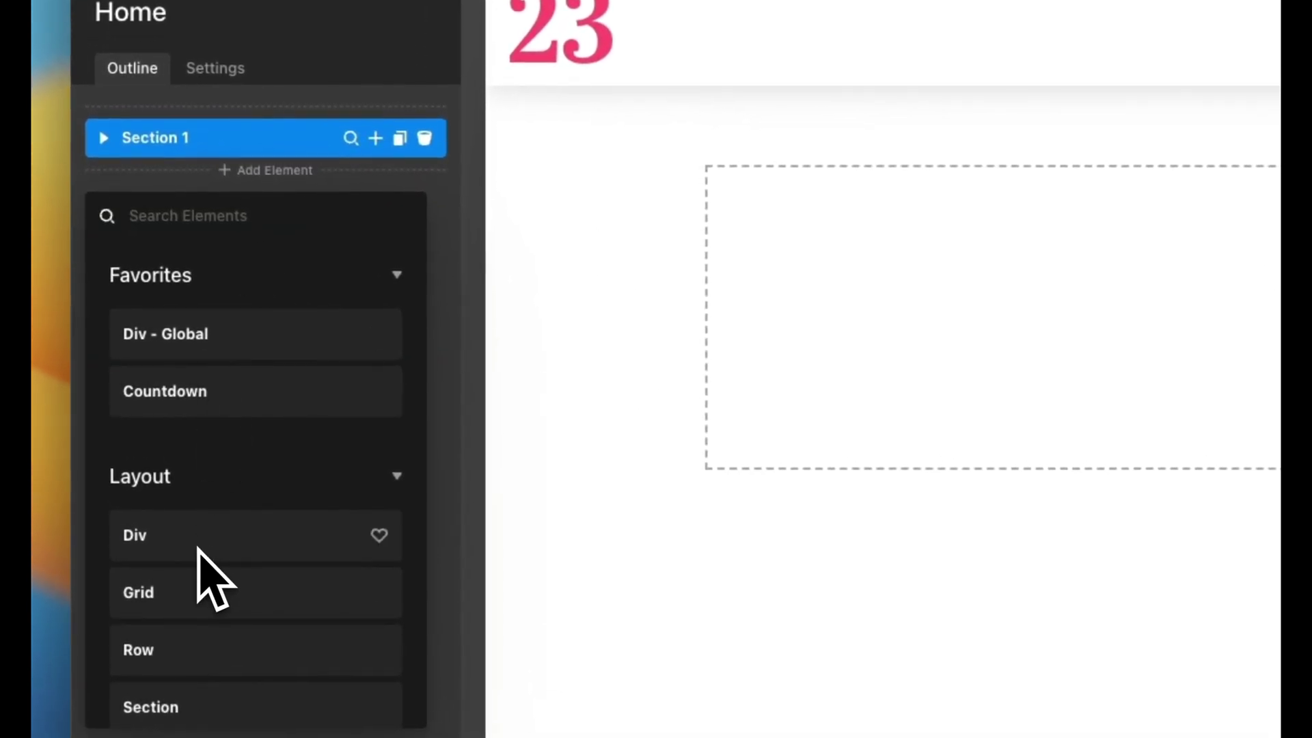
left_click_drag(194, 551, 624, 9)
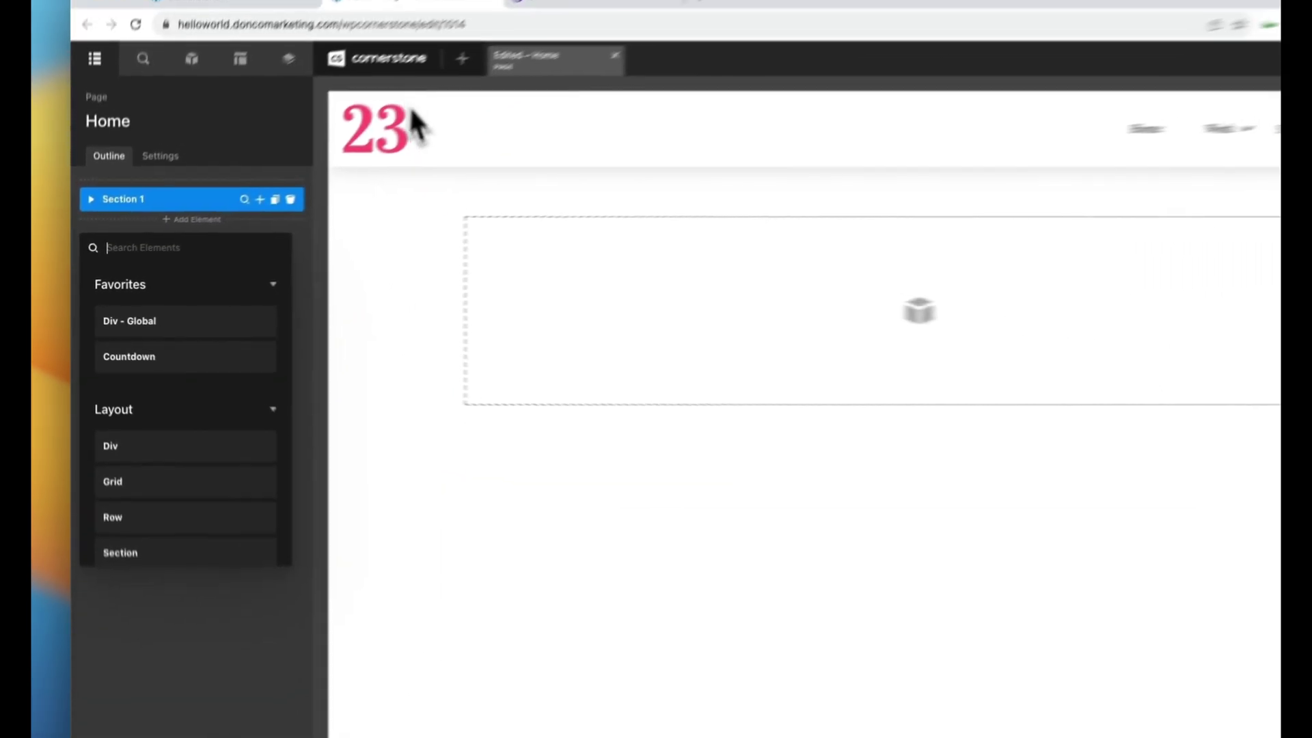
- Turn off Open Library Default in the Preferences and close the window
left_click(382, 58)
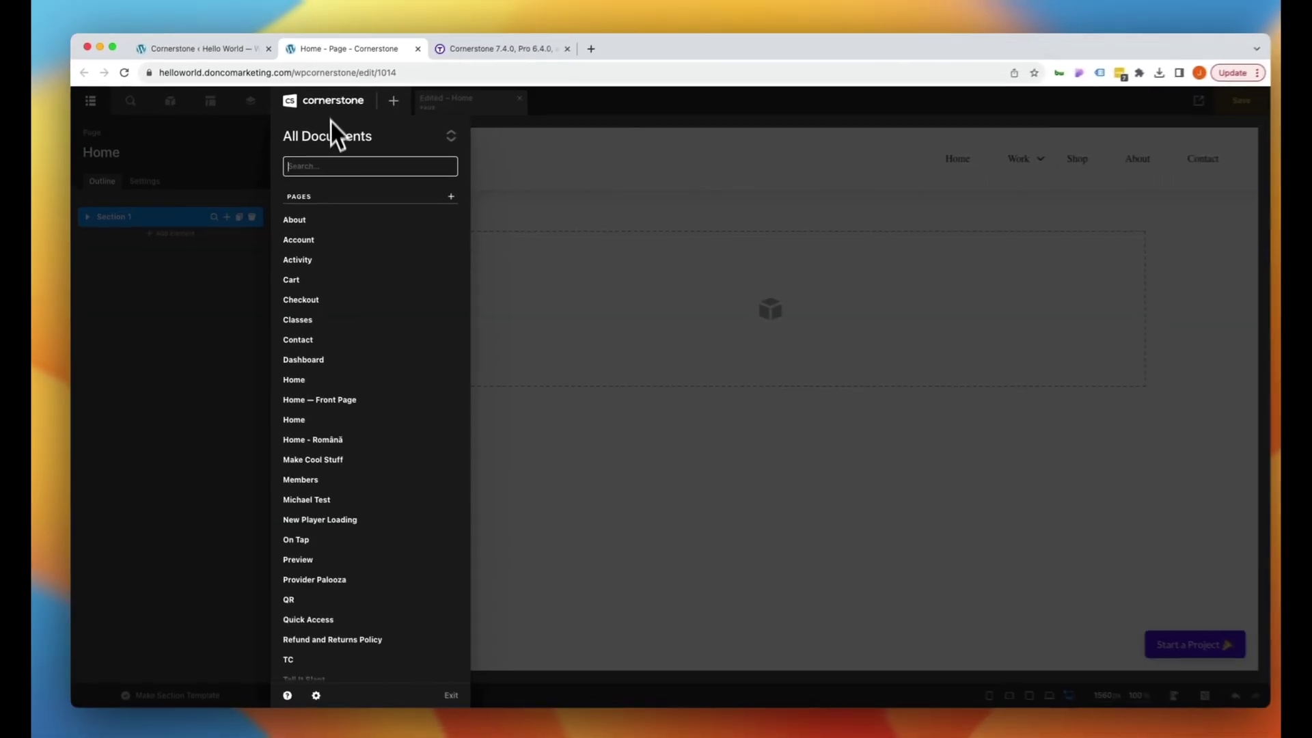
left_click(315, 689)
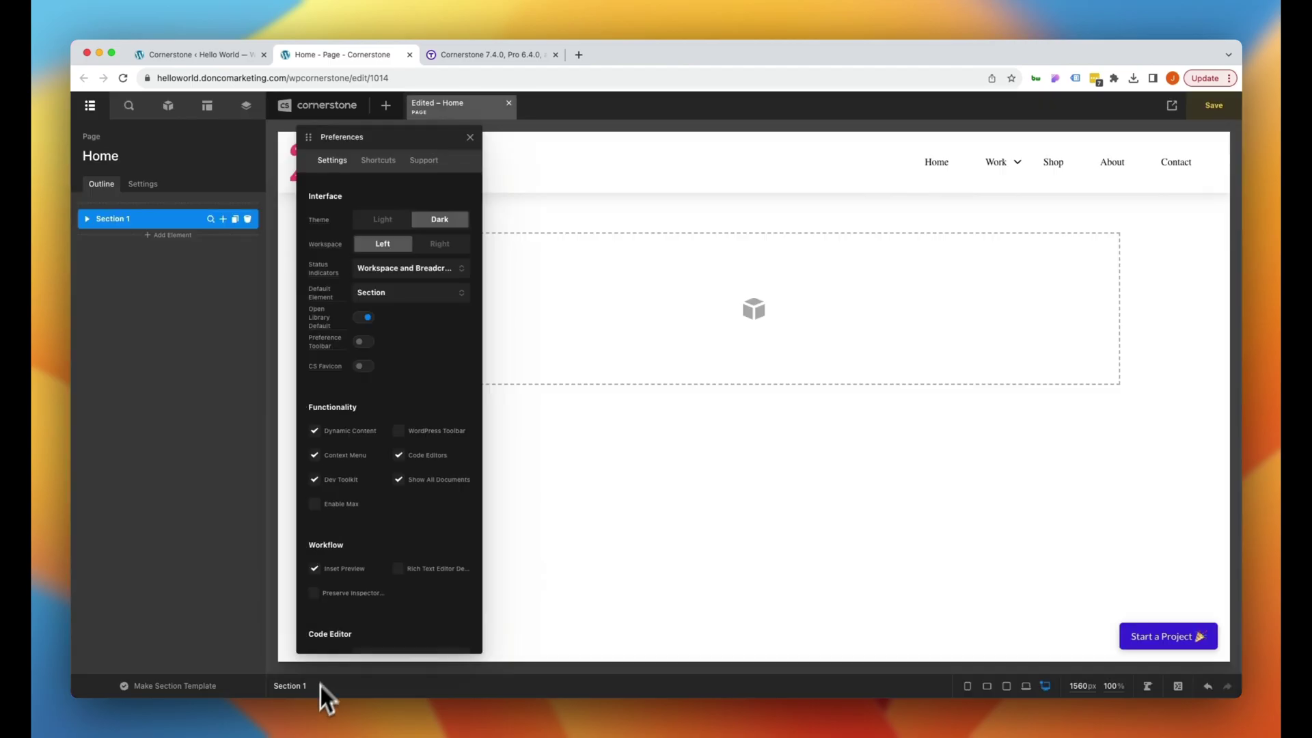
left_click(364, 319)
left_click(535, 225)
left_click(470, 137)
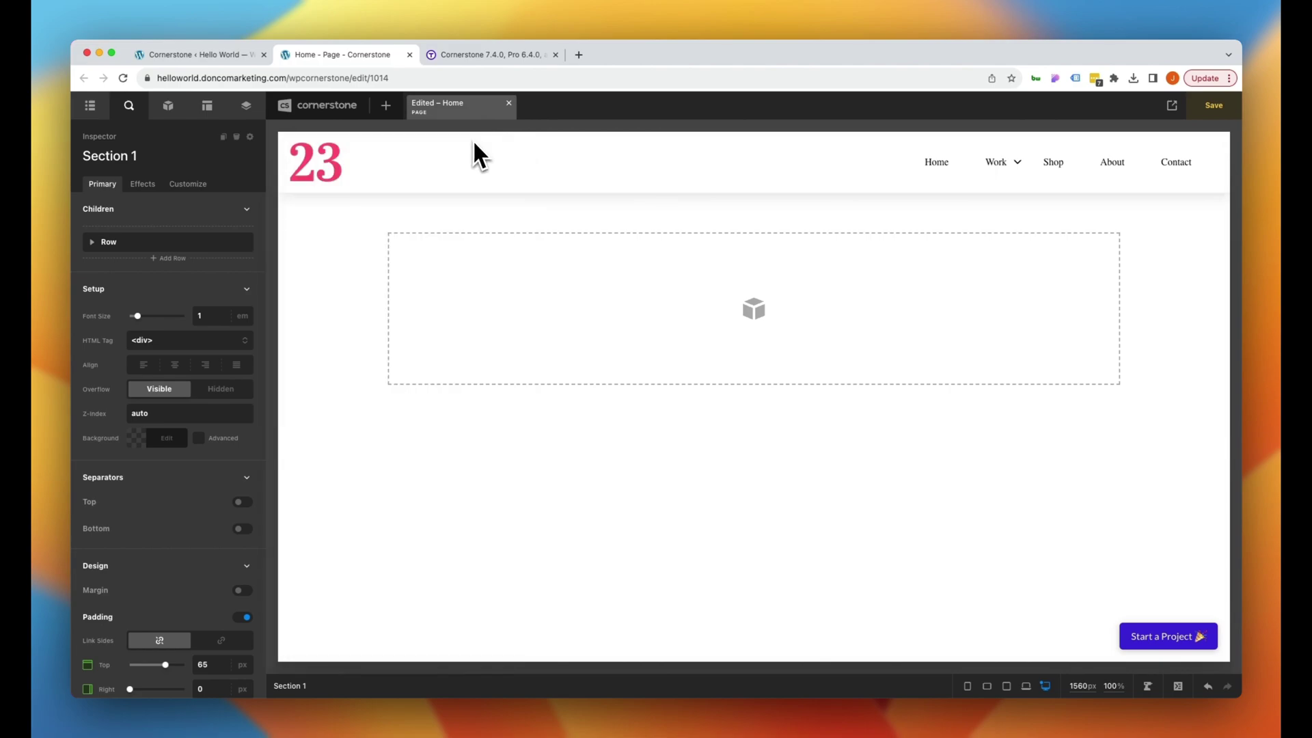
- Search the element library for "te" and place a Text element in the column of Section 1
left_click(91, 106)
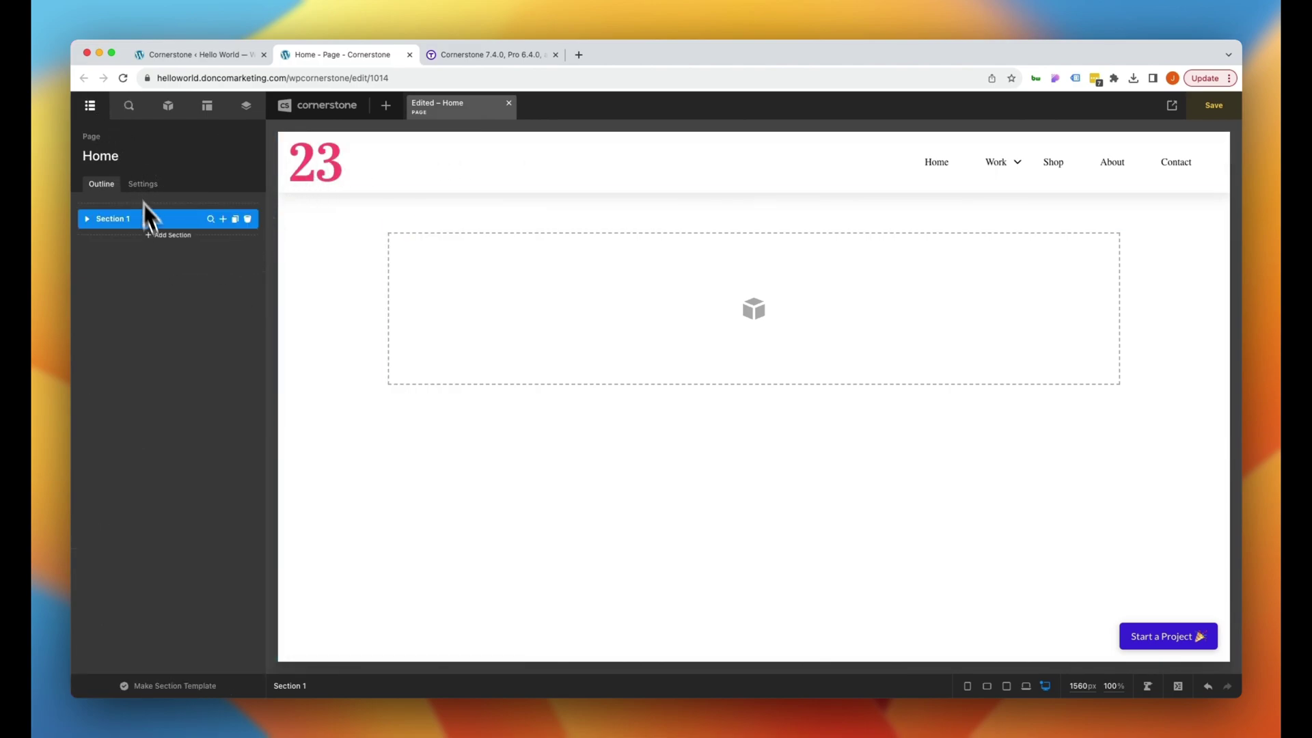
left_click(168, 237)
left_click(515, 301)
left_click(168, 105)
type("te")
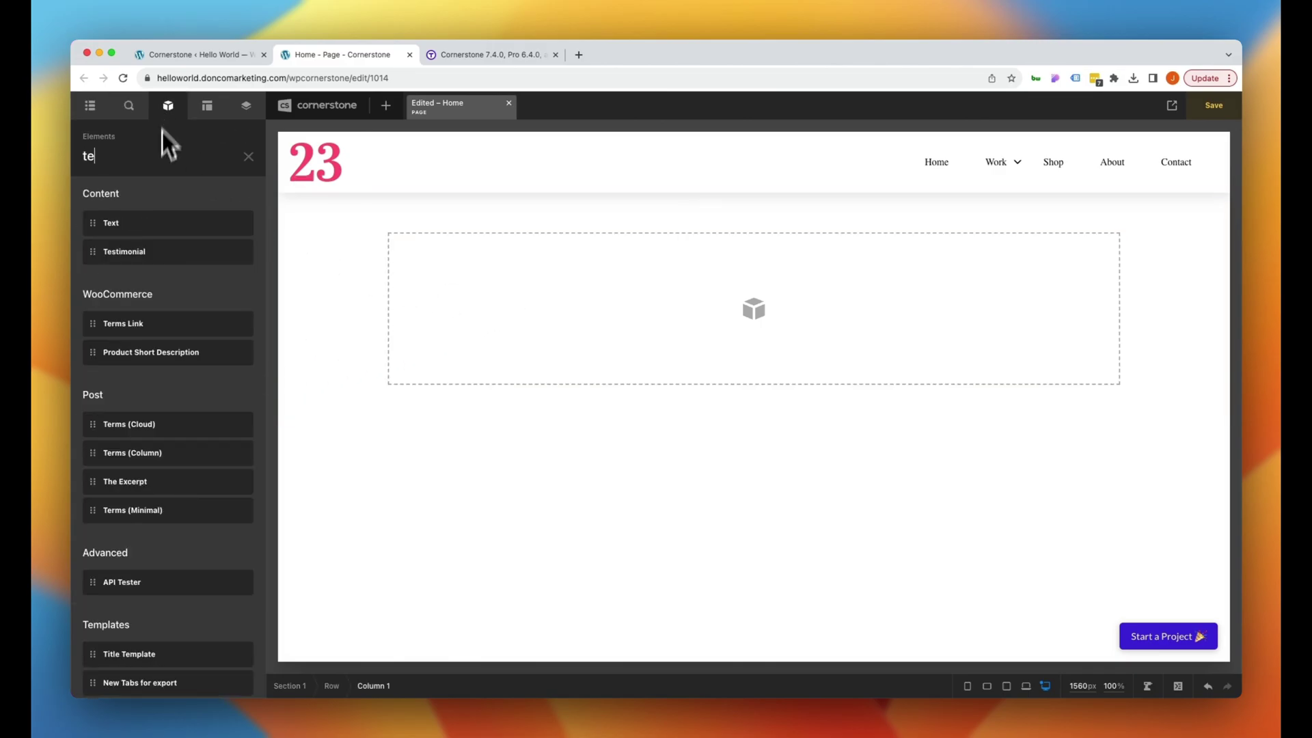
left_click_drag(137, 223, 410, 309)
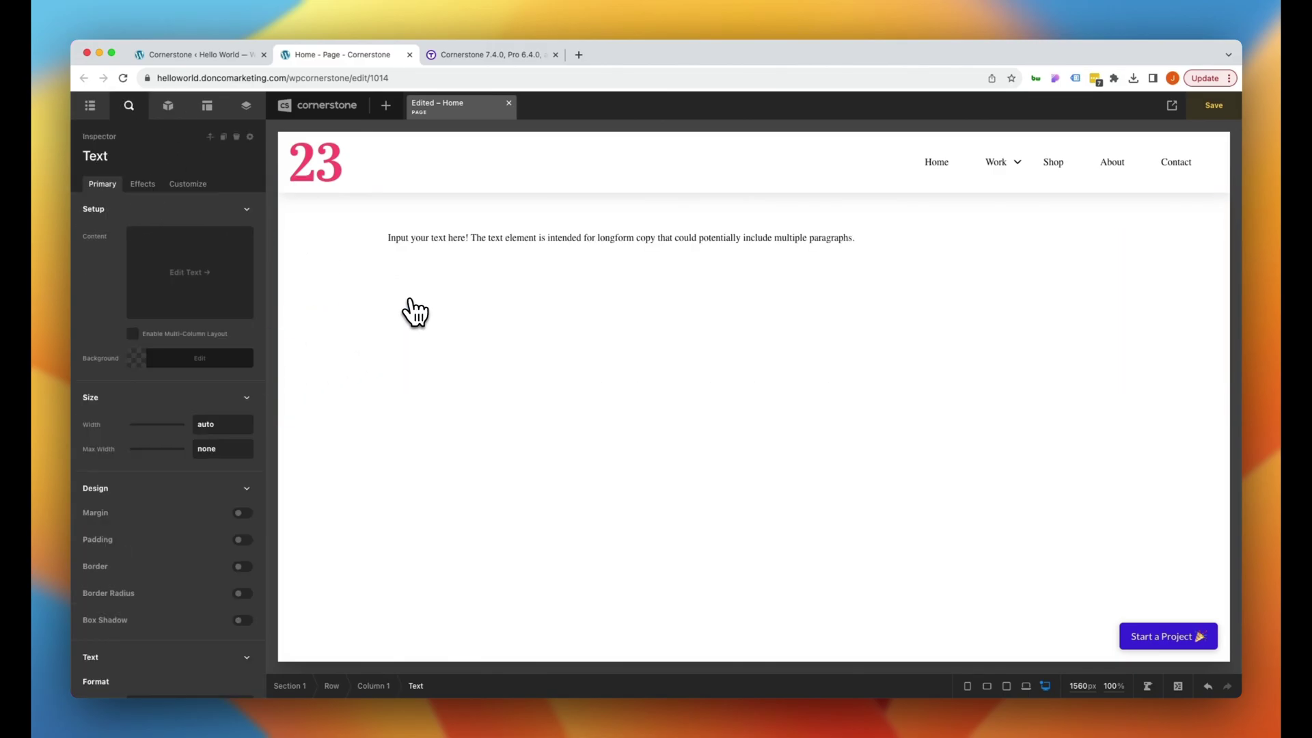
- Fill the Text element's HTML content with repeated copies of its placeholder sentence
left_click(192, 273)
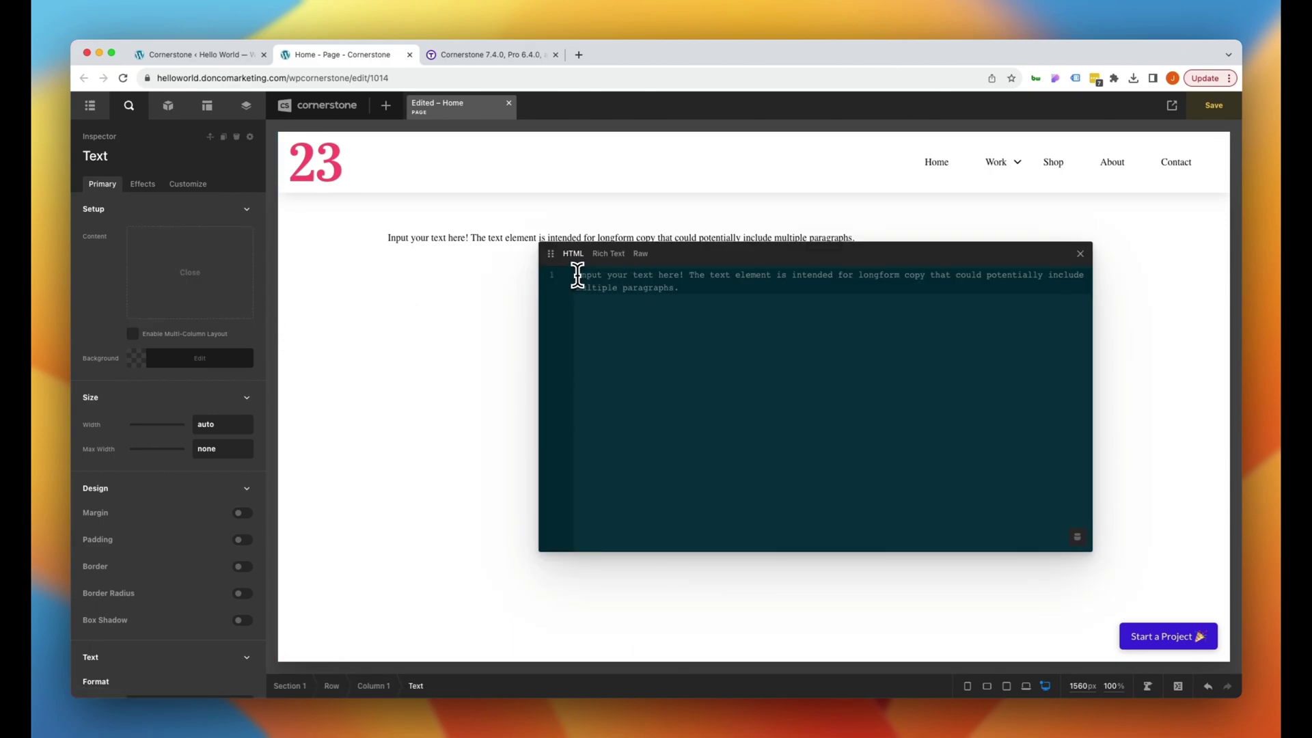
left_click(701, 292)
key("super+v")
key("super+v")
key("super+v")
key("super+v")
key("super+v")
key("super+v")
key("super+v")
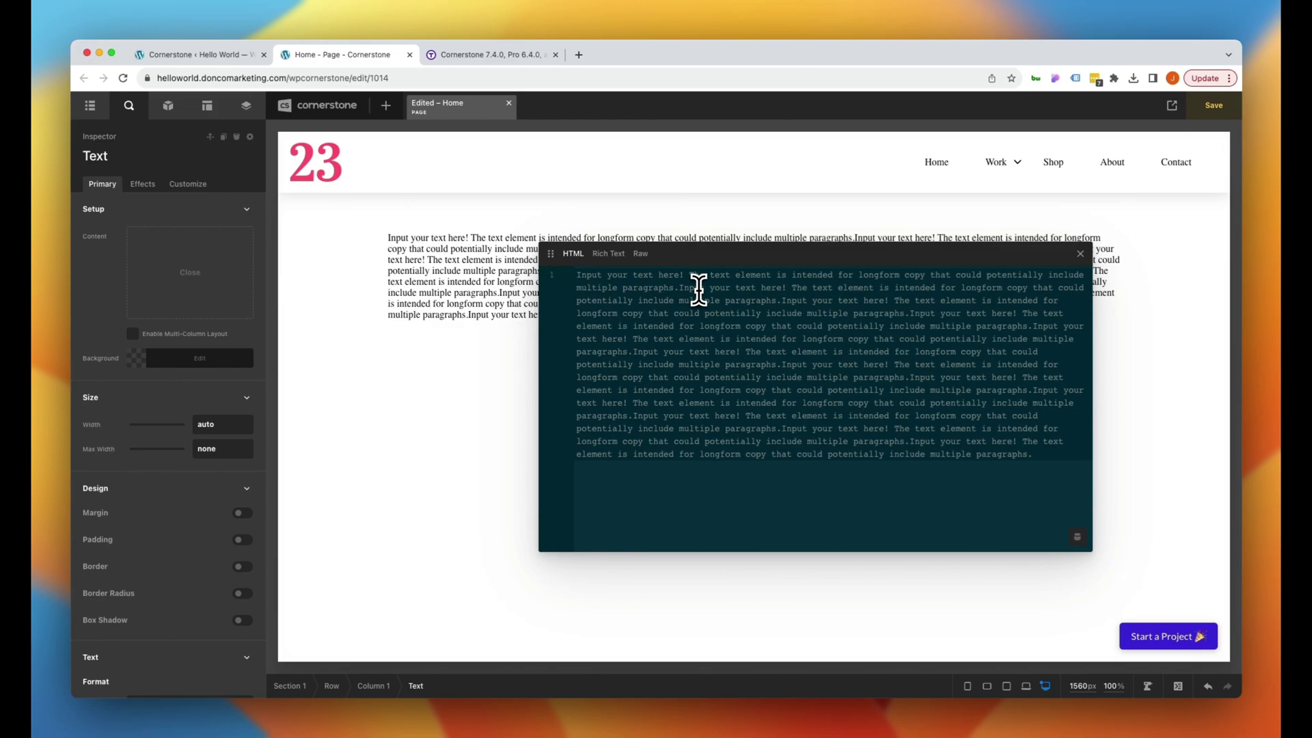
- Look through the dynamic content options down to Global Color and view the site's global color palette
left_click(1077, 536)
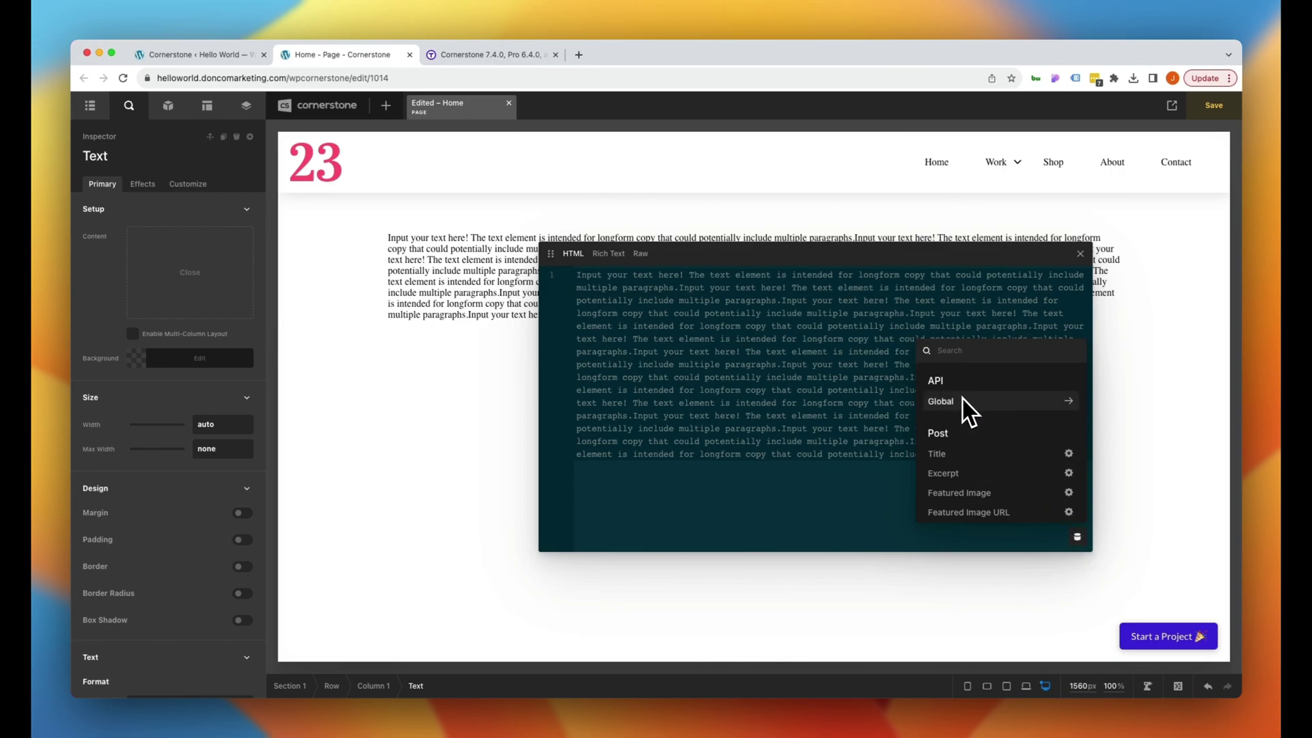
scroll(967, 410, "down", 5)
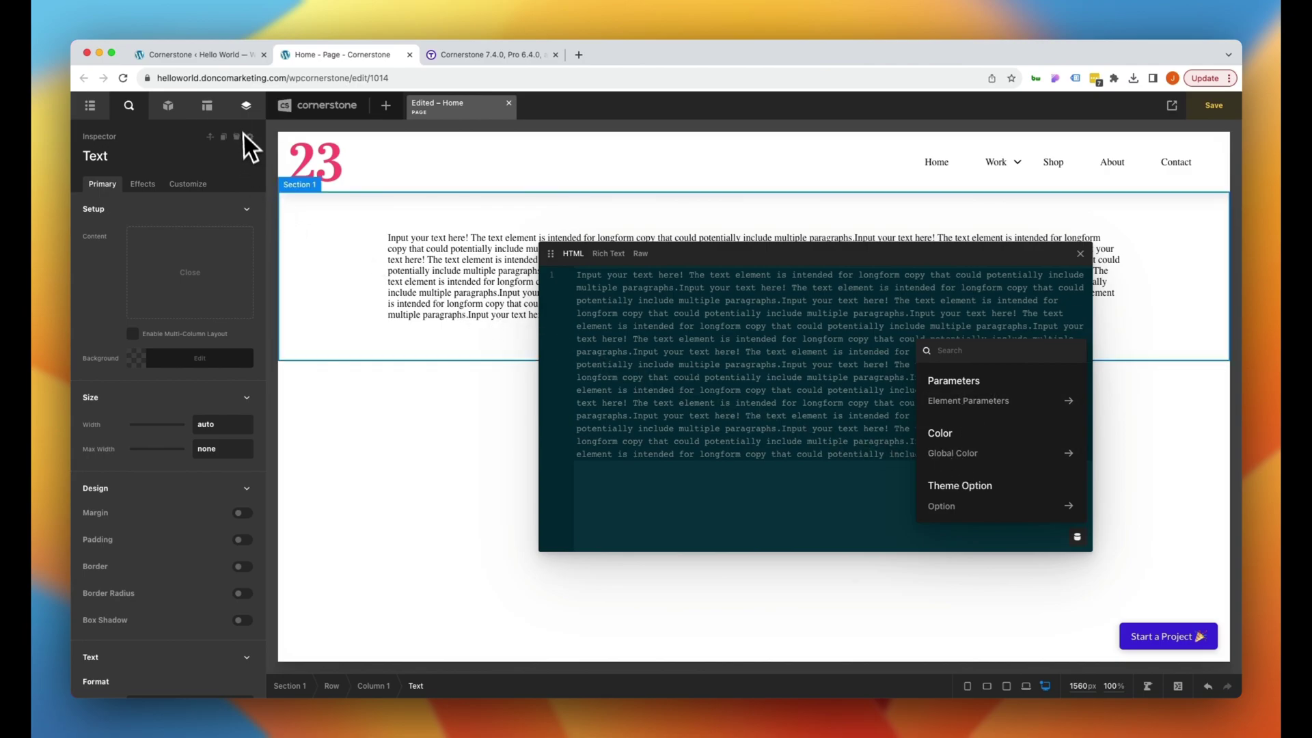
left_click(244, 114)
left_click(143, 186)
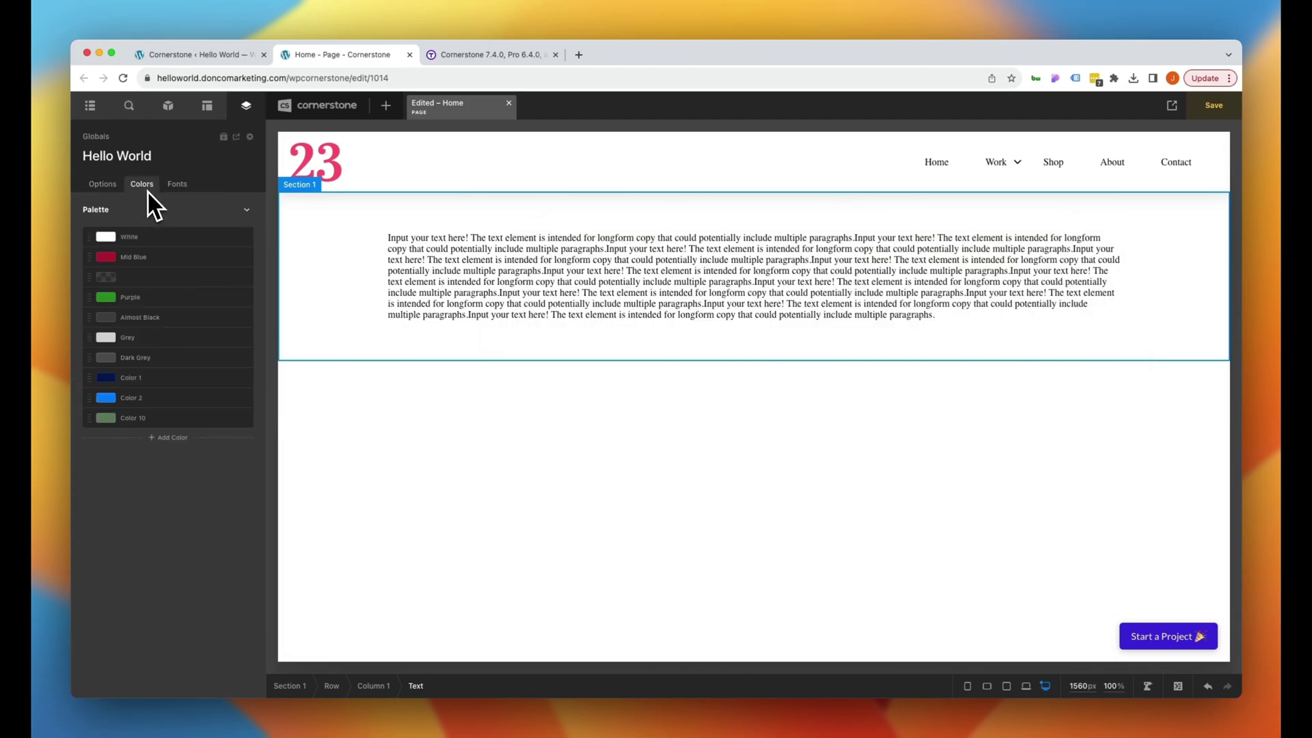
- Set the unnamed palette color to rgb(165, 23, 23) with the title "Name", and move Dark Grey above Almost Black
left_click(139, 279)
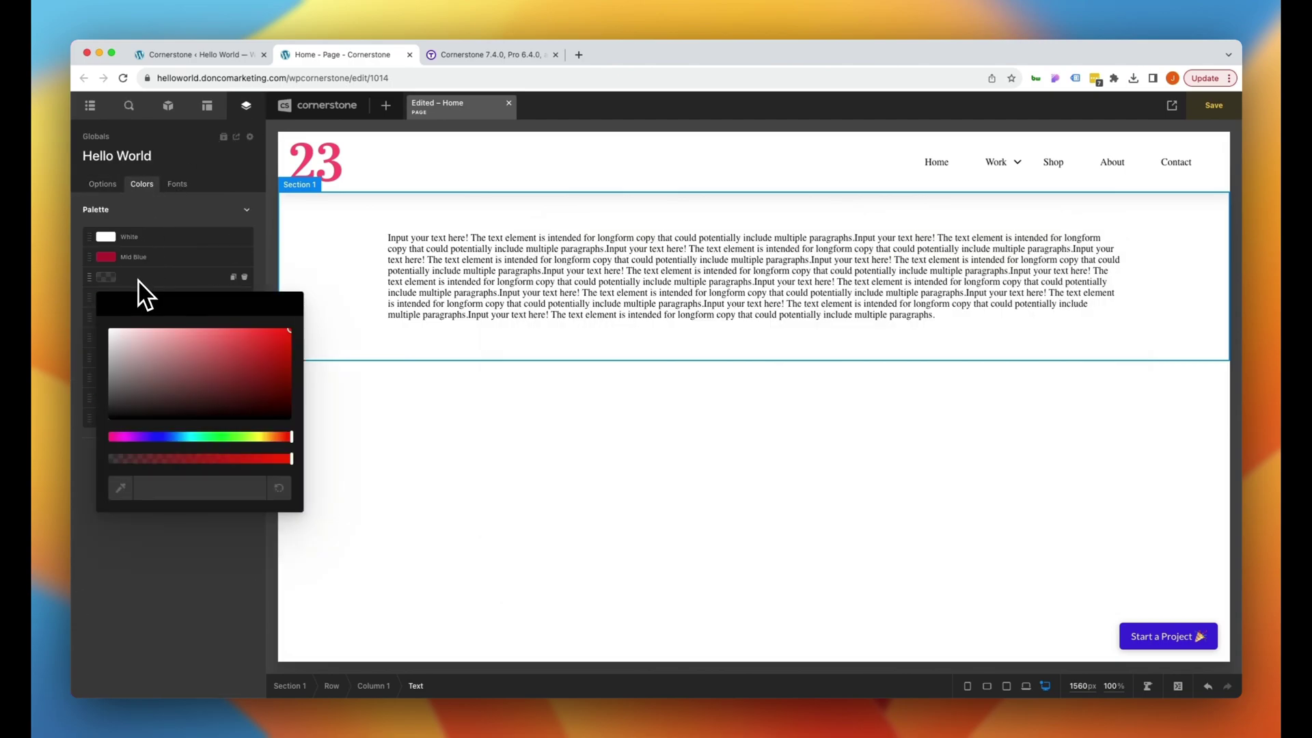
left_click(240, 353)
left_click(184, 295)
left_click(163, 291)
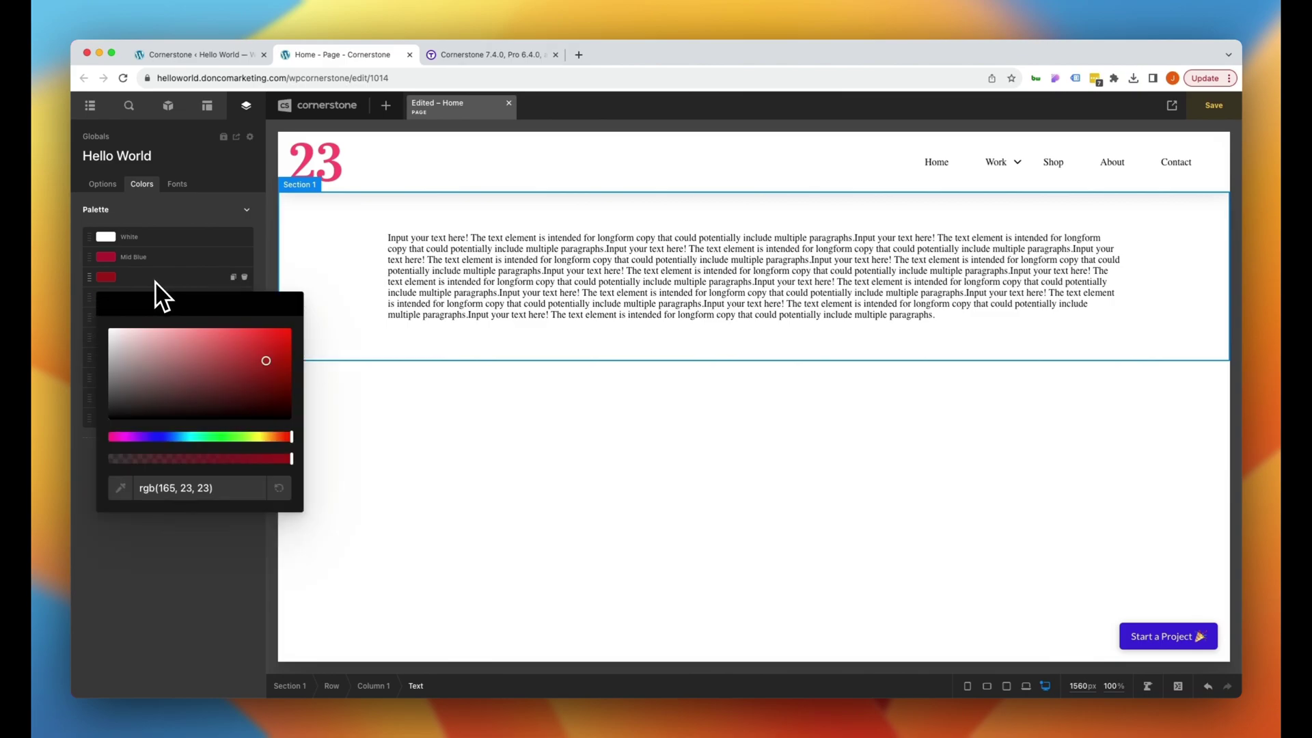
left_click(168, 304)
left_click(154, 568)
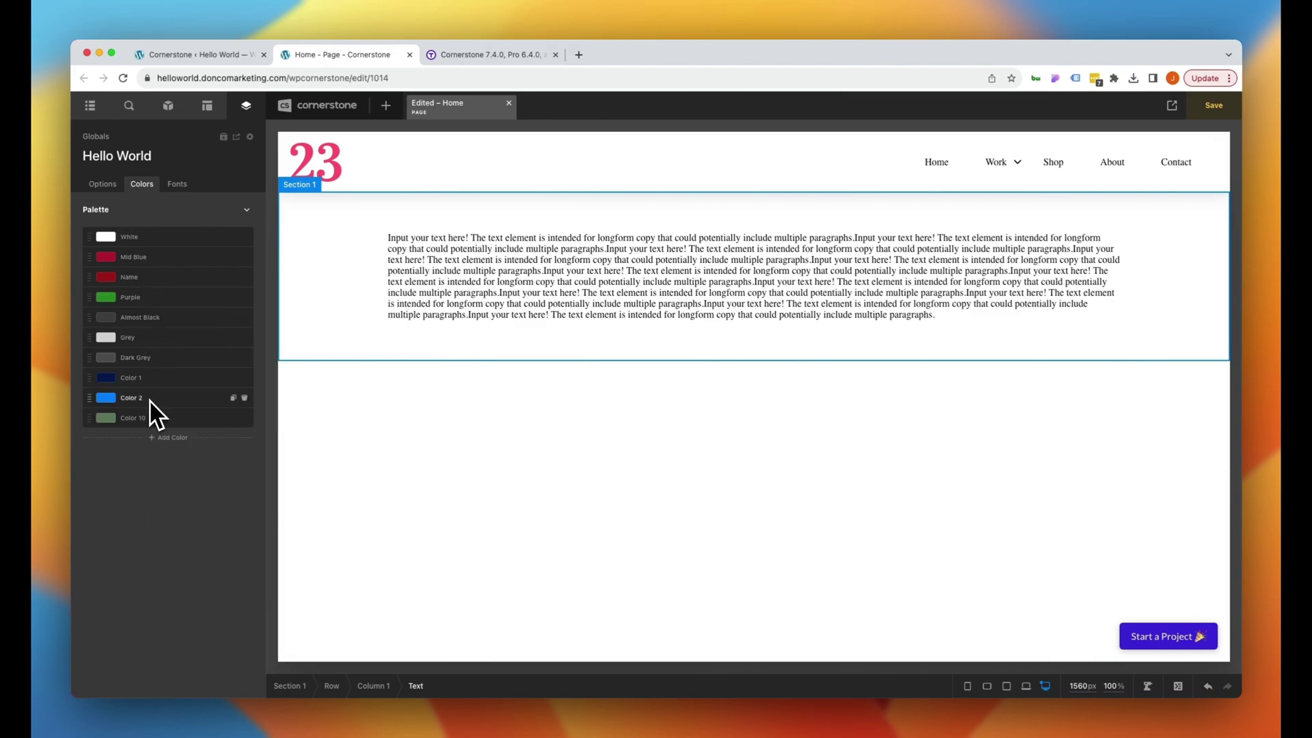
mouse_move(101, 371)
left_mouse_down()
mouse_move(96, 328)
mouse_move(91, 370)
left_mouse_up()
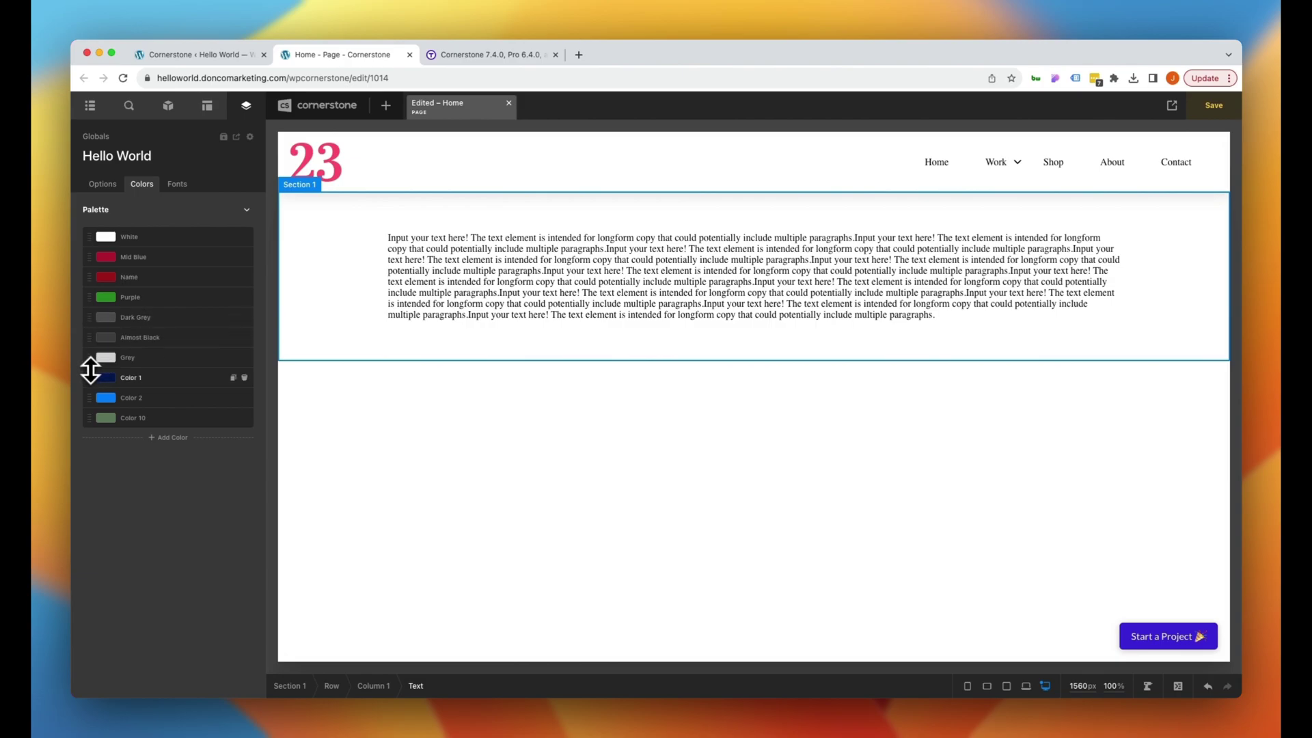
- Insert the Mid Blue global color as dynamic content at the end of the text and move the editor window off the paragraph
left_click(547, 283)
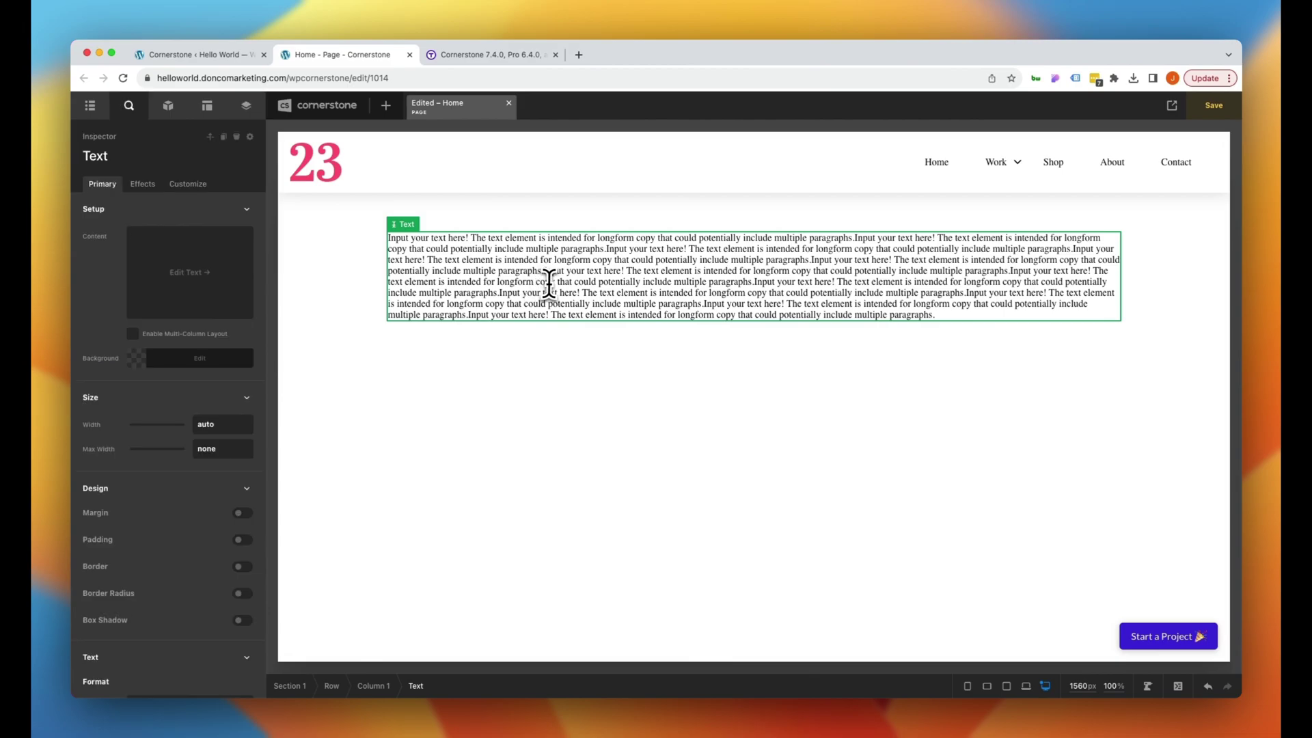
left_click(211, 269)
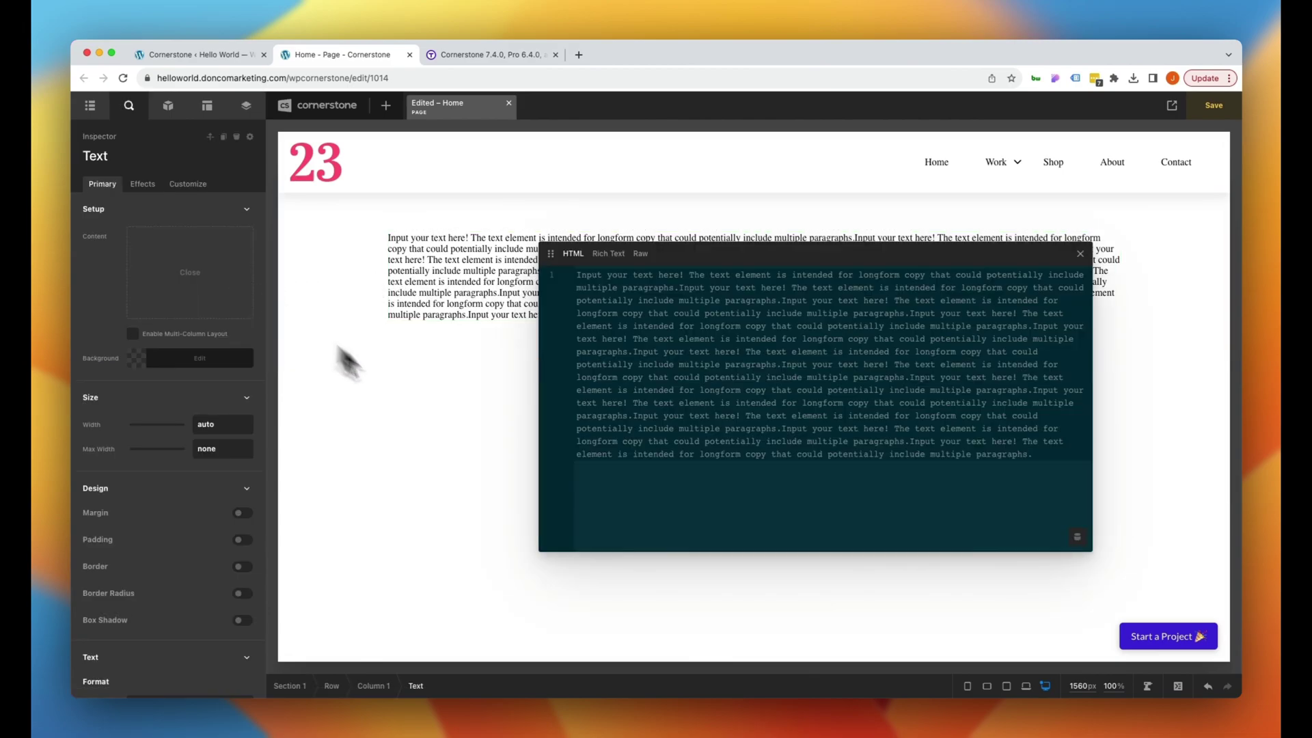
left_click(1077, 537)
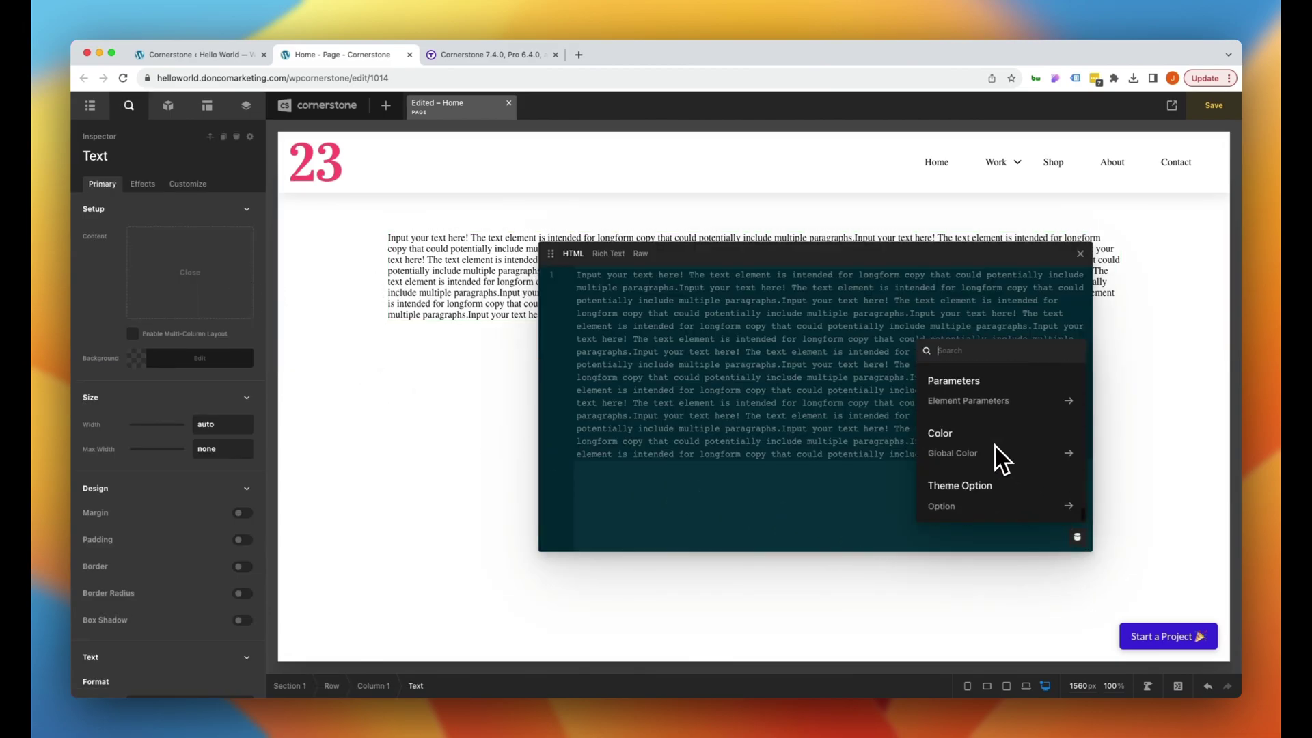
left_click(965, 469)
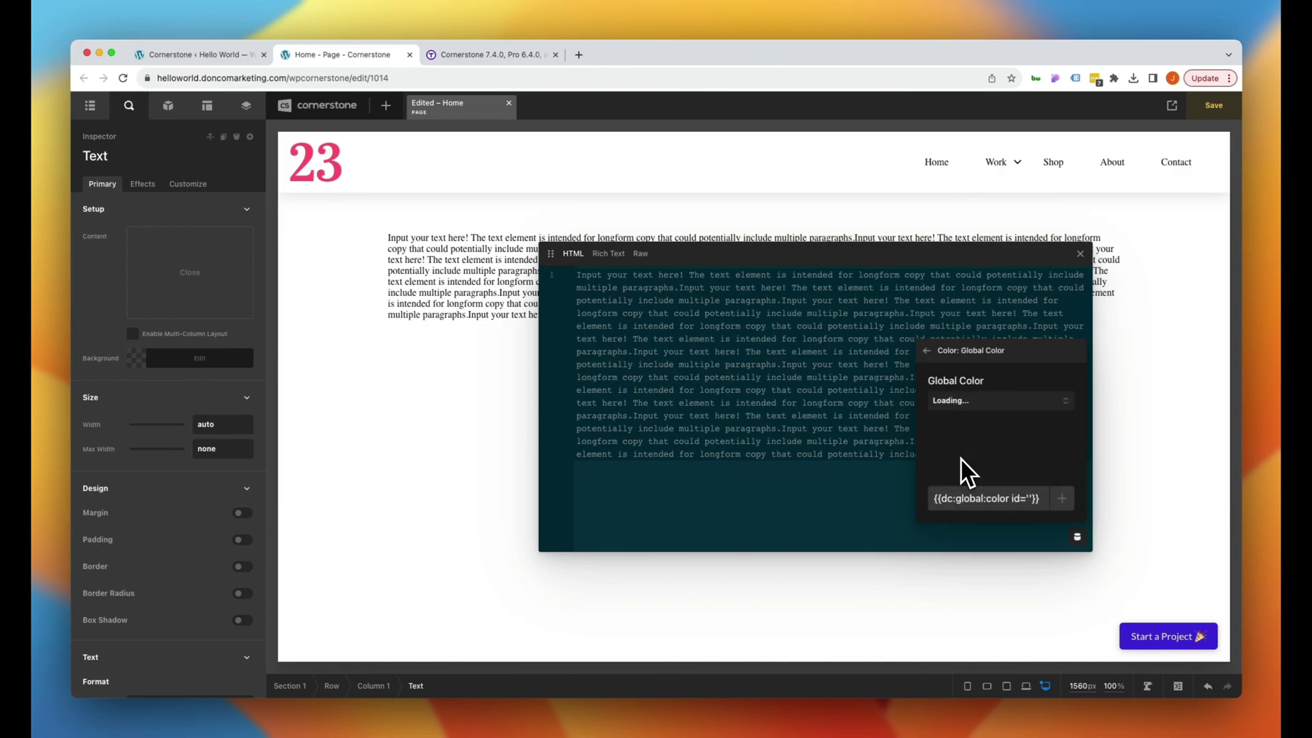
left_click(957, 405)
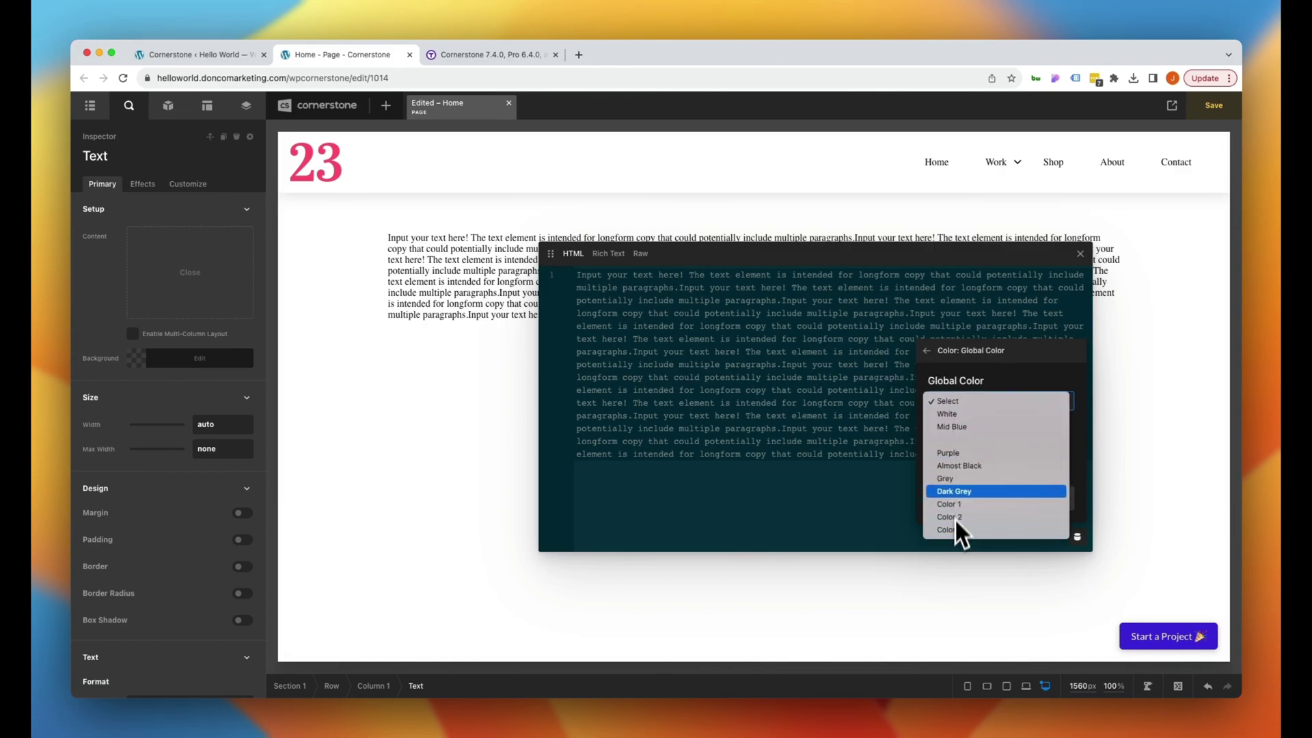
left_click(949, 427)
left_click(1066, 500)
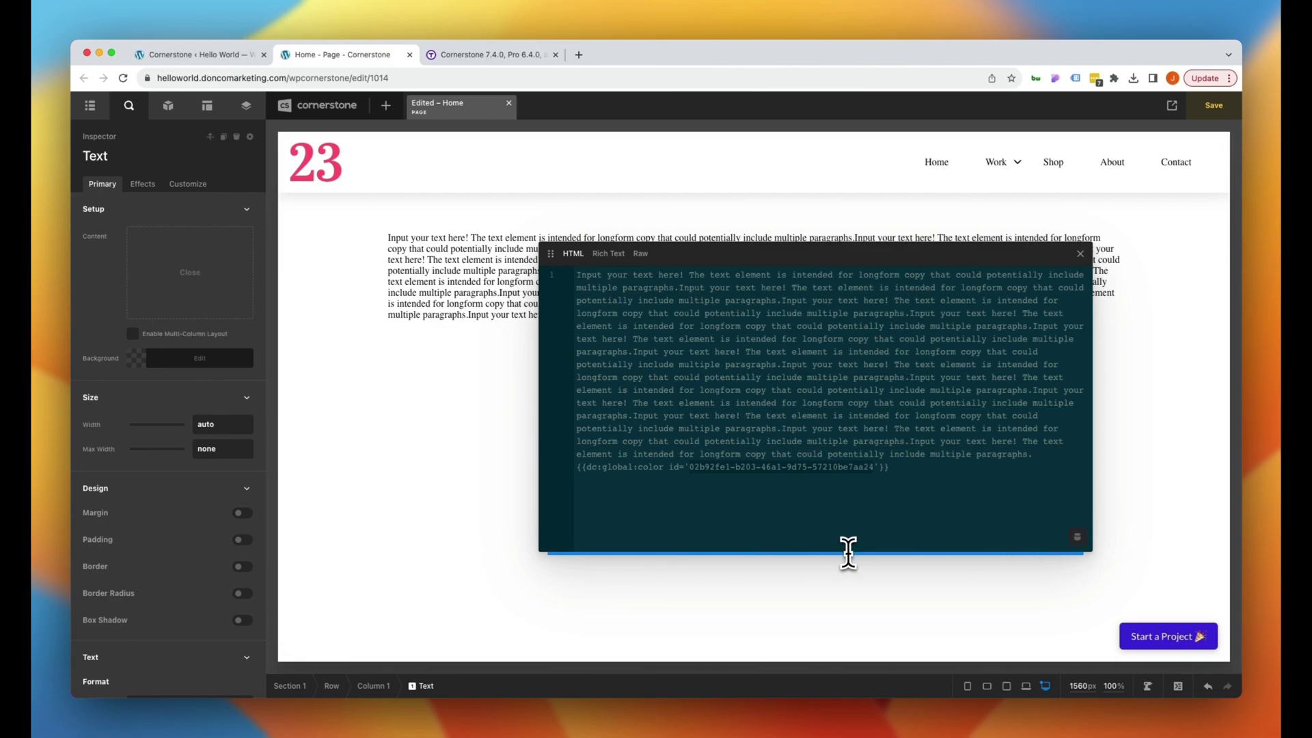
left_click_drag(848, 554, 911, 428)
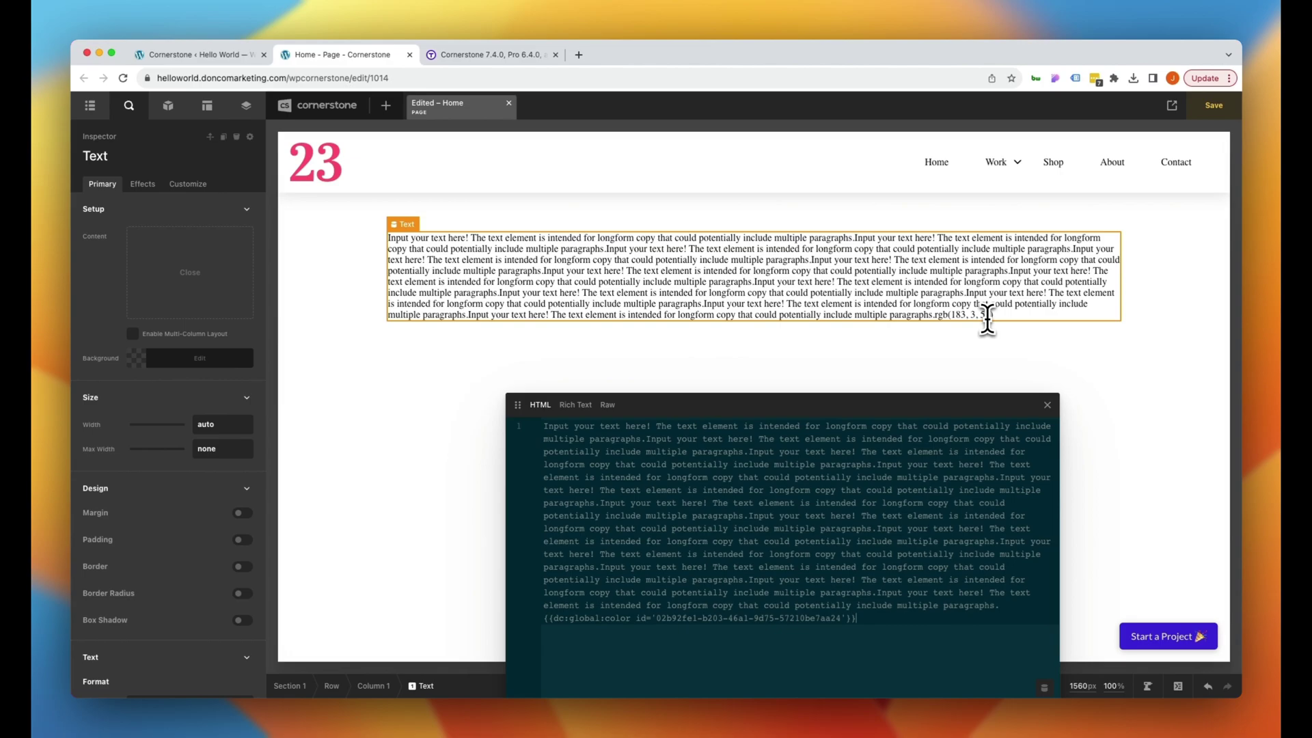
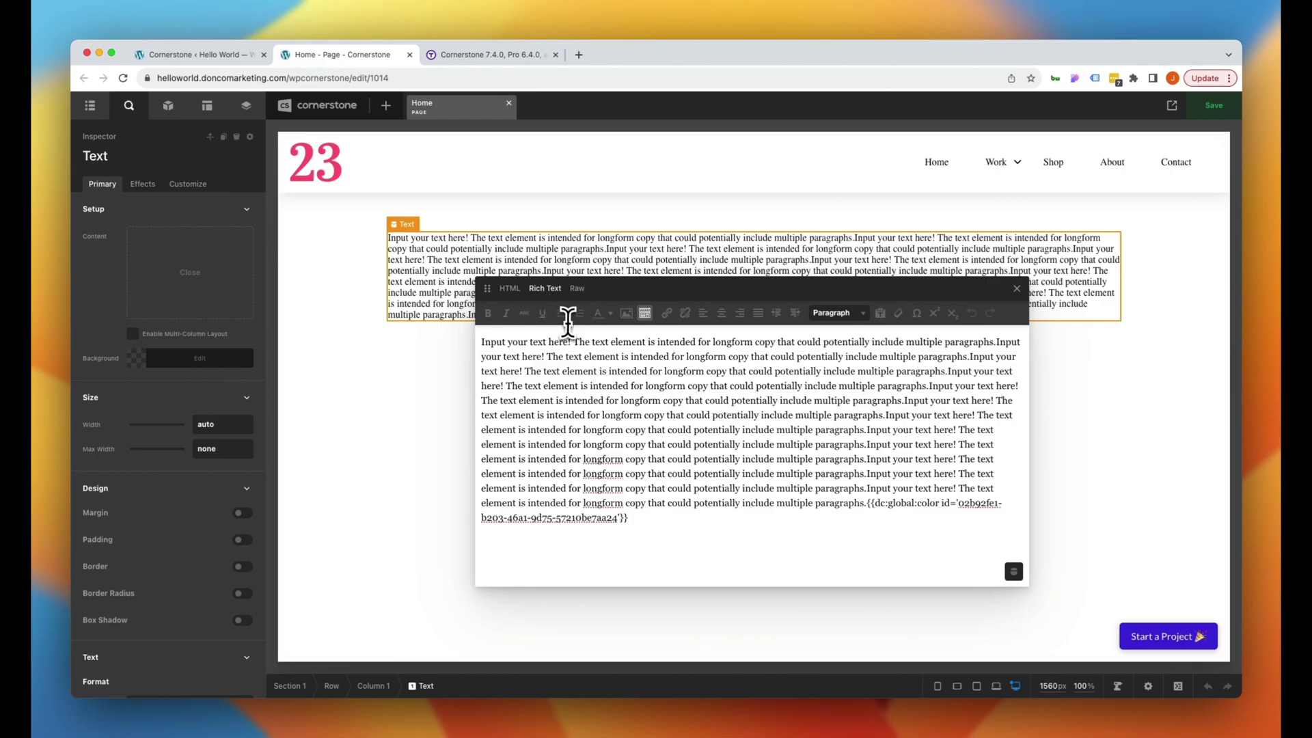
- Select the text from "The text element" through the next "Input your text here!" and view the default rich text colors
left_click_drag(574, 342, 545, 356)
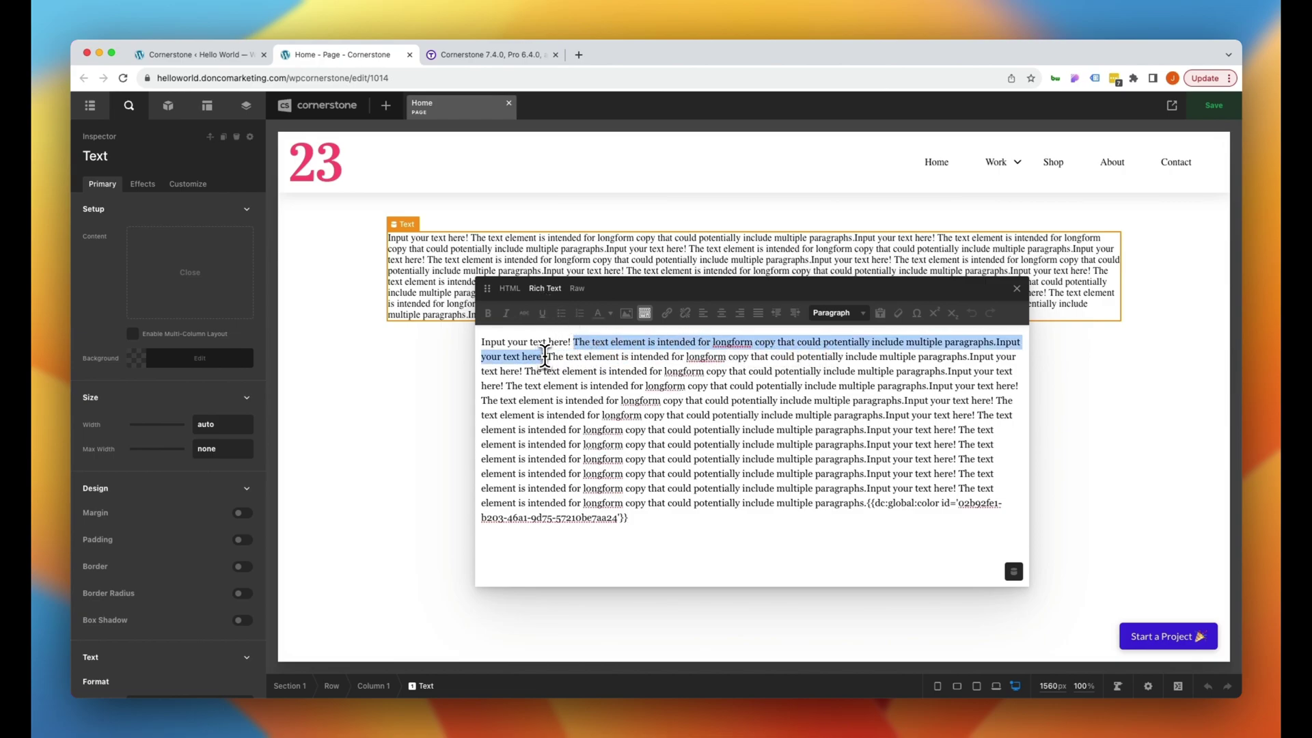
left_click(611, 314)
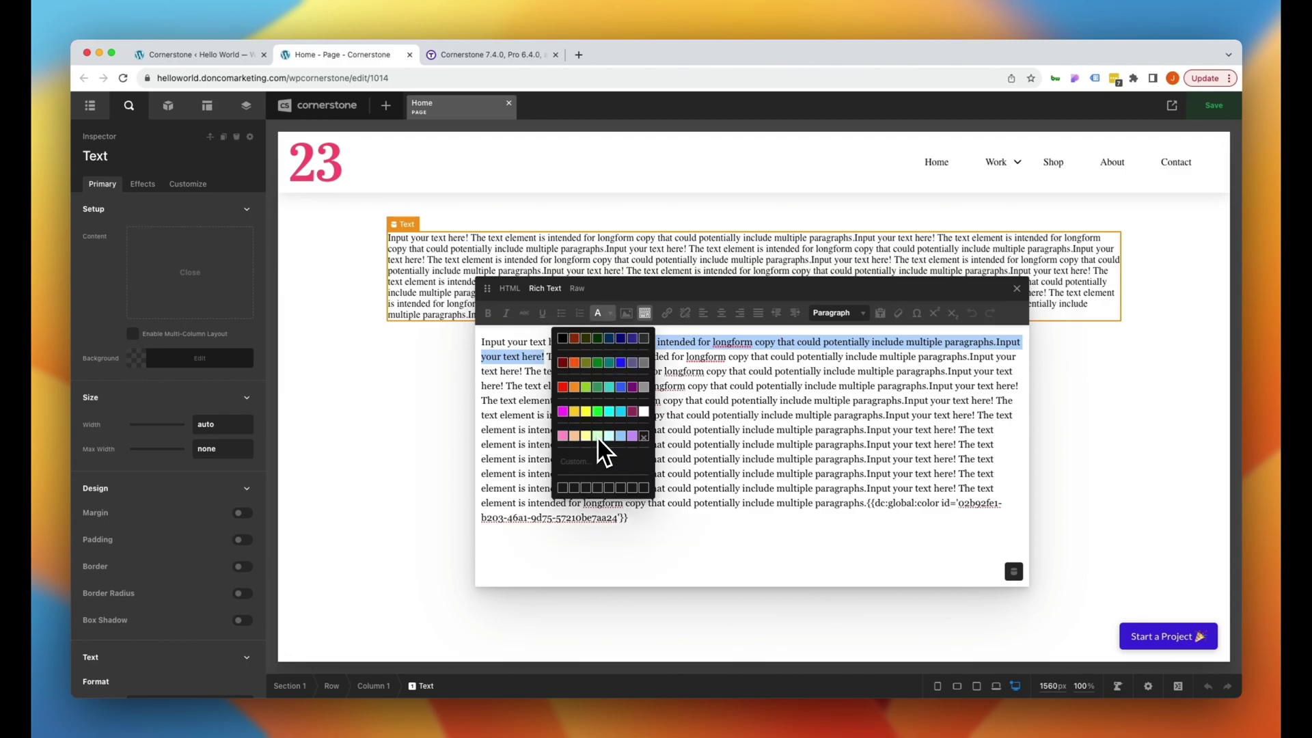
- Turn on Use Global Colors for rich text in the Preferences and reload the editor
left_click(1148, 687)
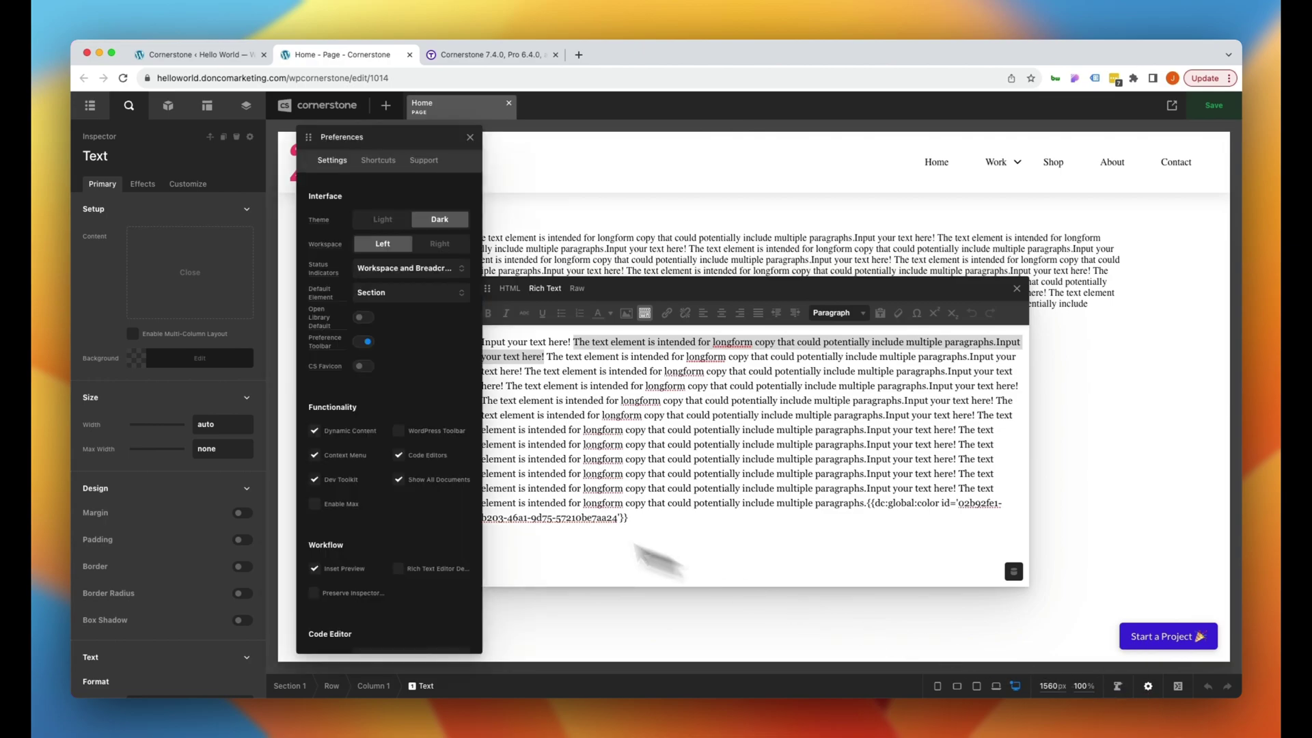
scroll(363, 440, "down", 5)
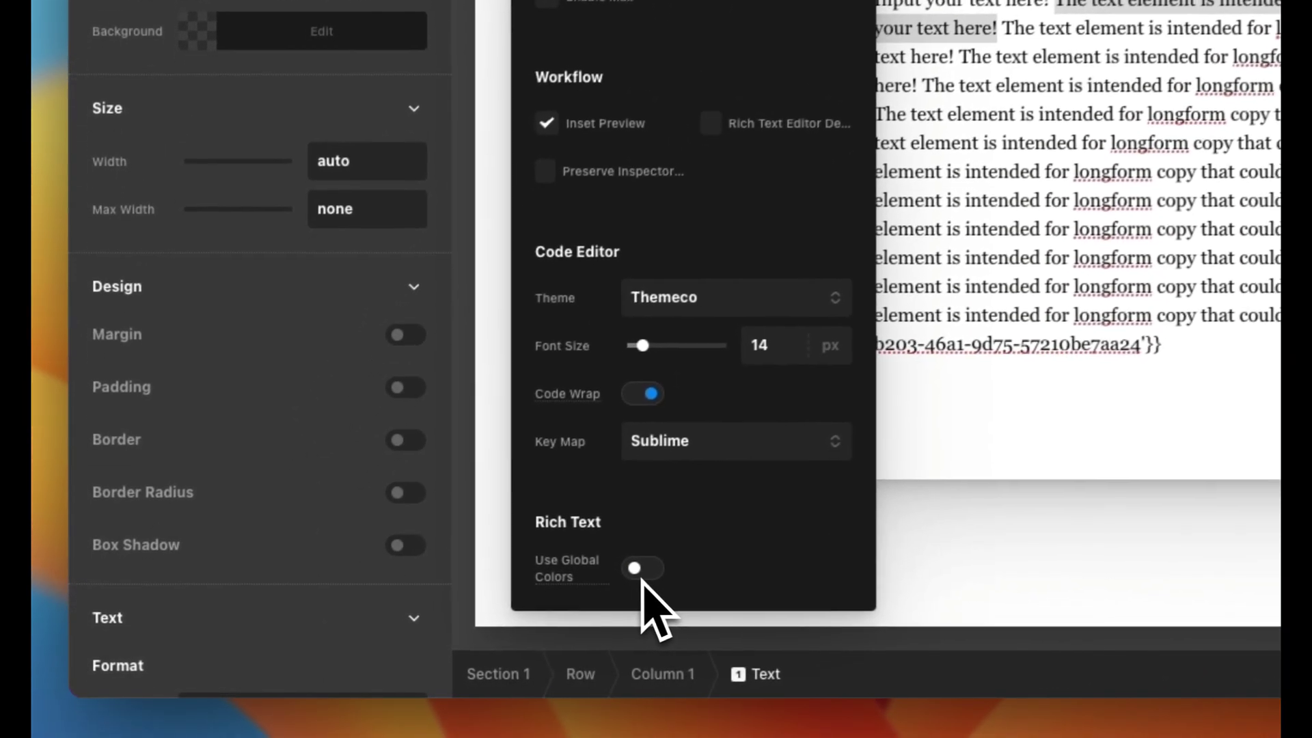
left_click(546, 592)
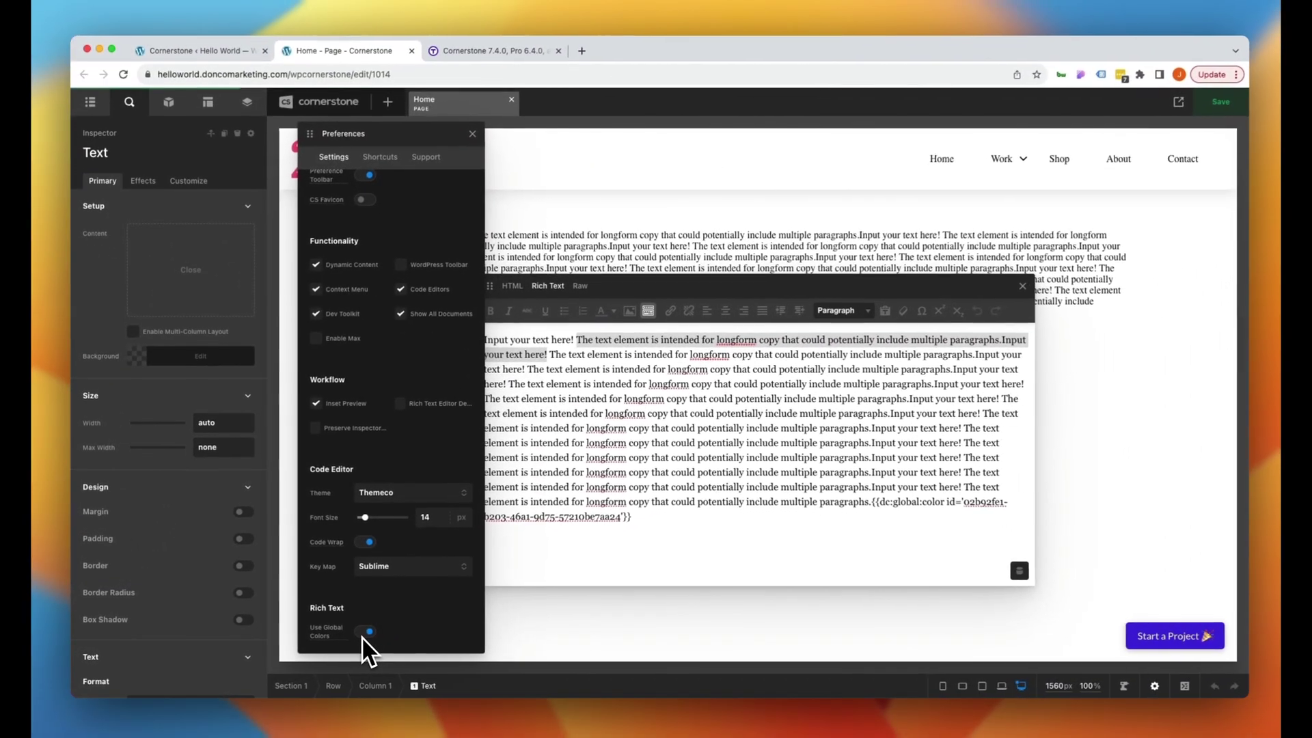
key("super+s")
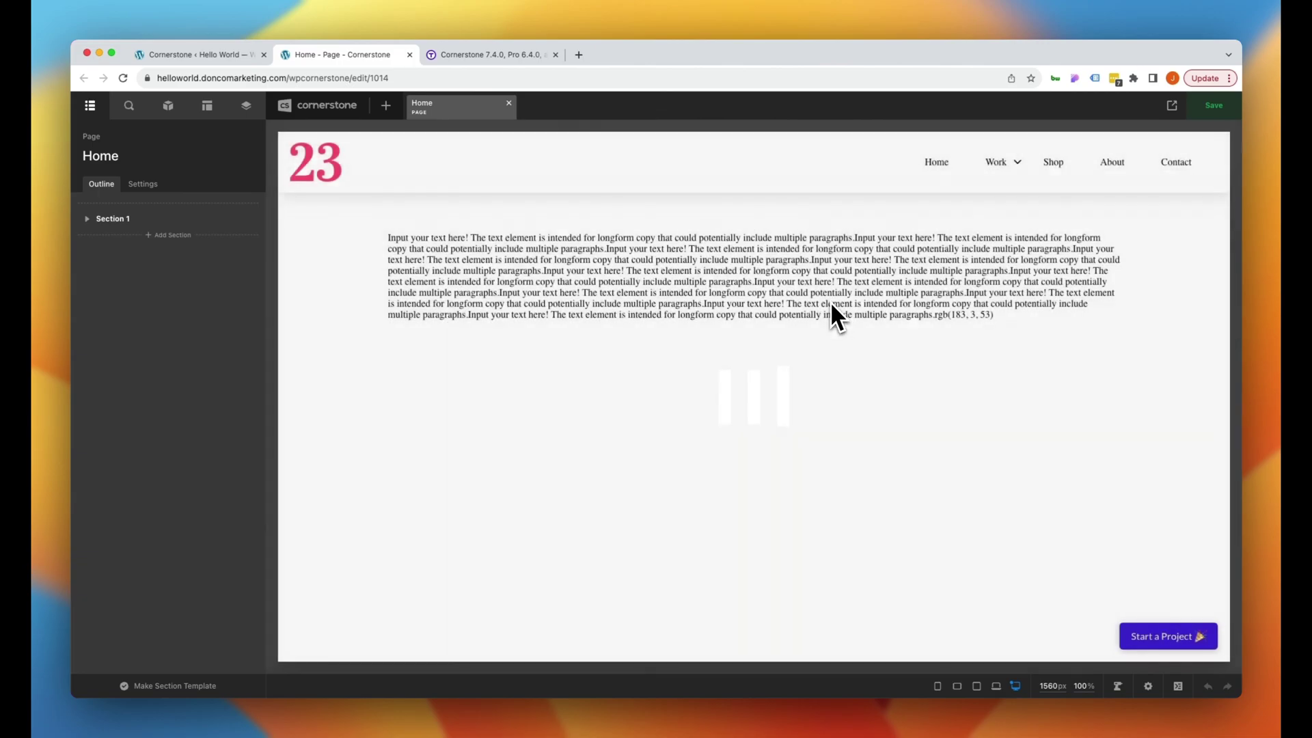
- Apply the dark red global color #a51717 to the text from "The text element" to the next "Input your text here!", and check its HTML
left_click(697, 281)
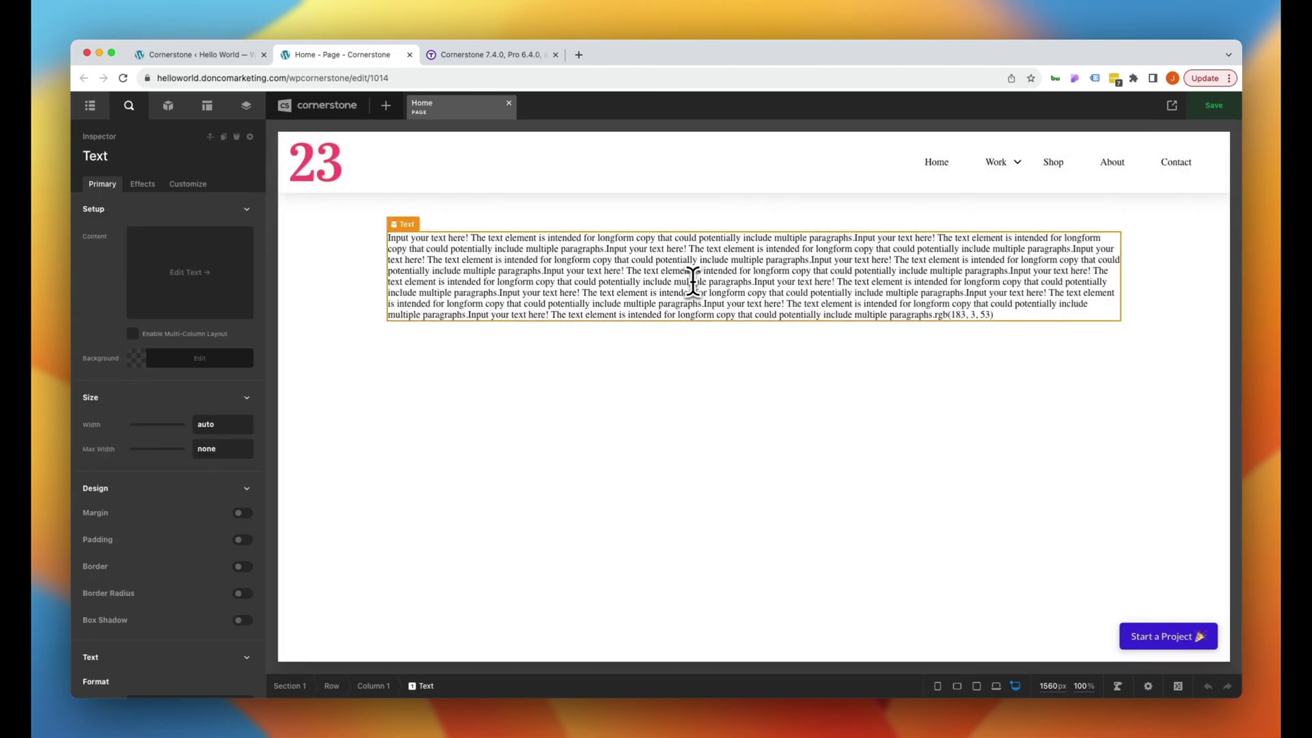
left_click(218, 284)
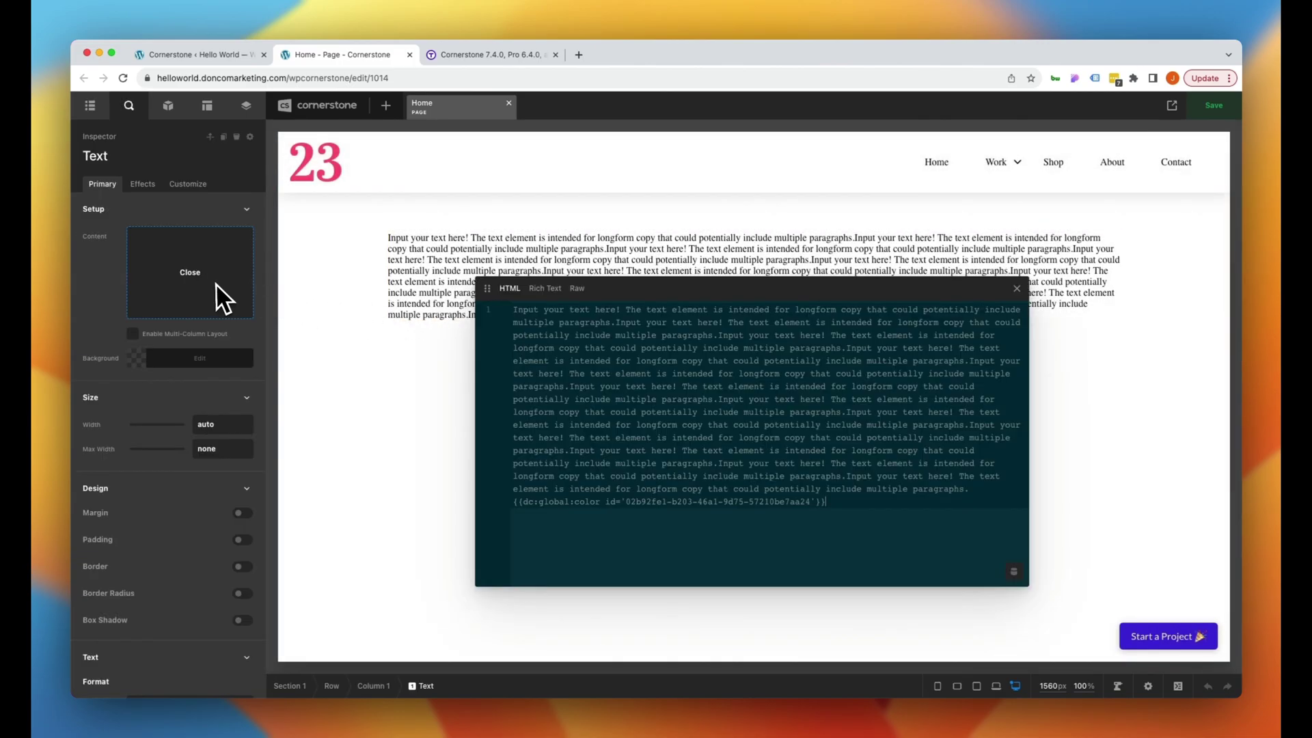
left_click(545, 288)
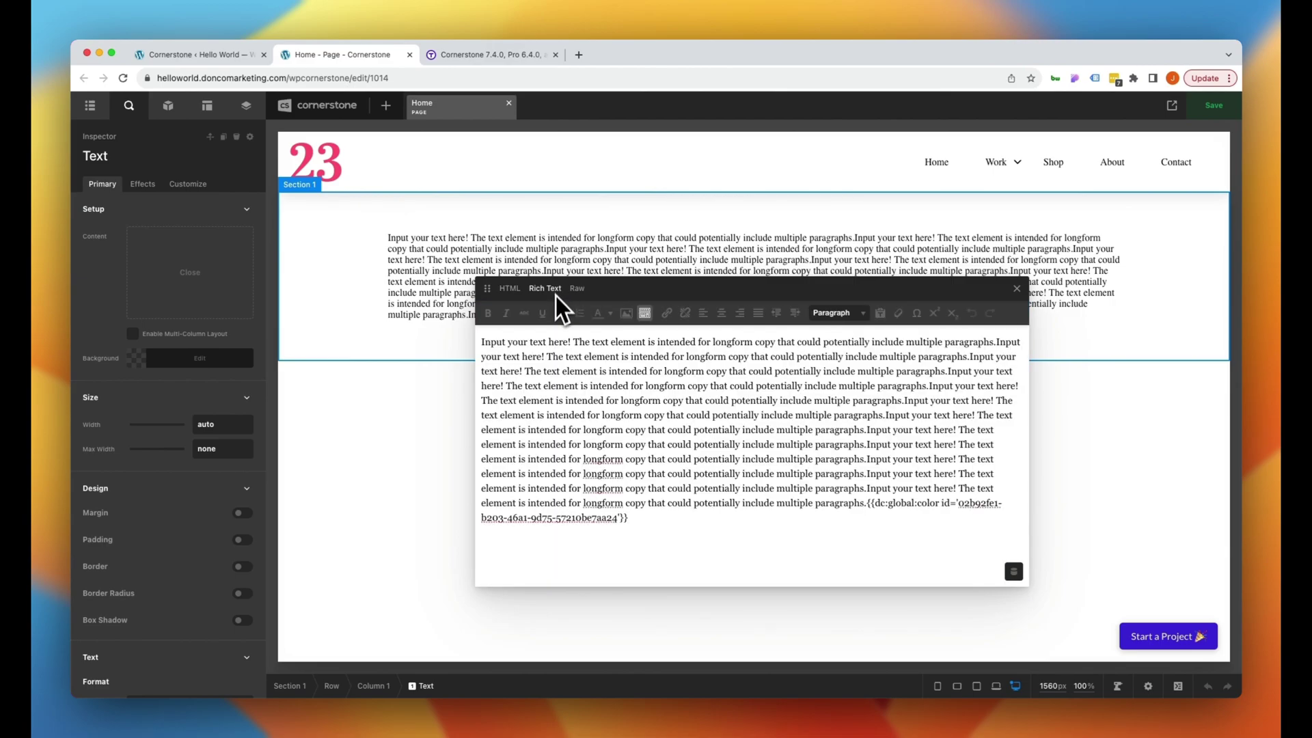
left_click_drag(574, 342, 546, 356)
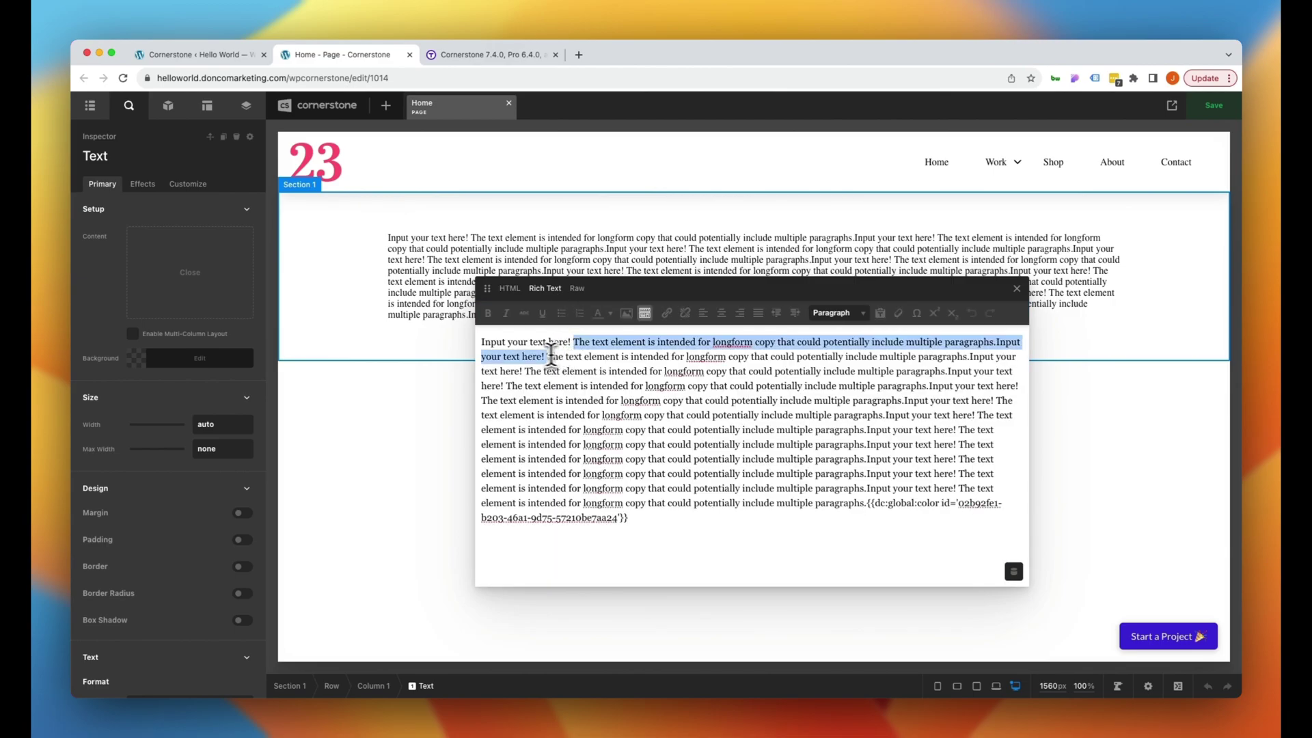
left_click(605, 316)
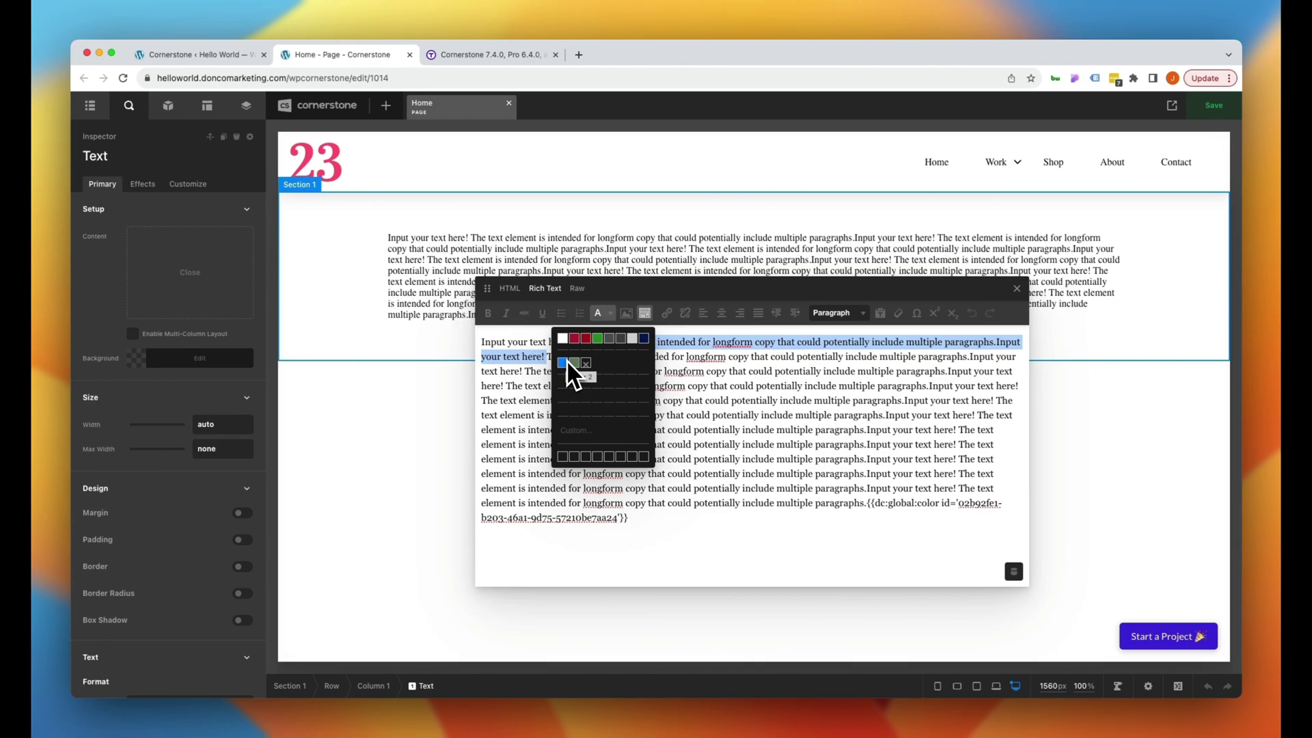
left_click(586, 338)
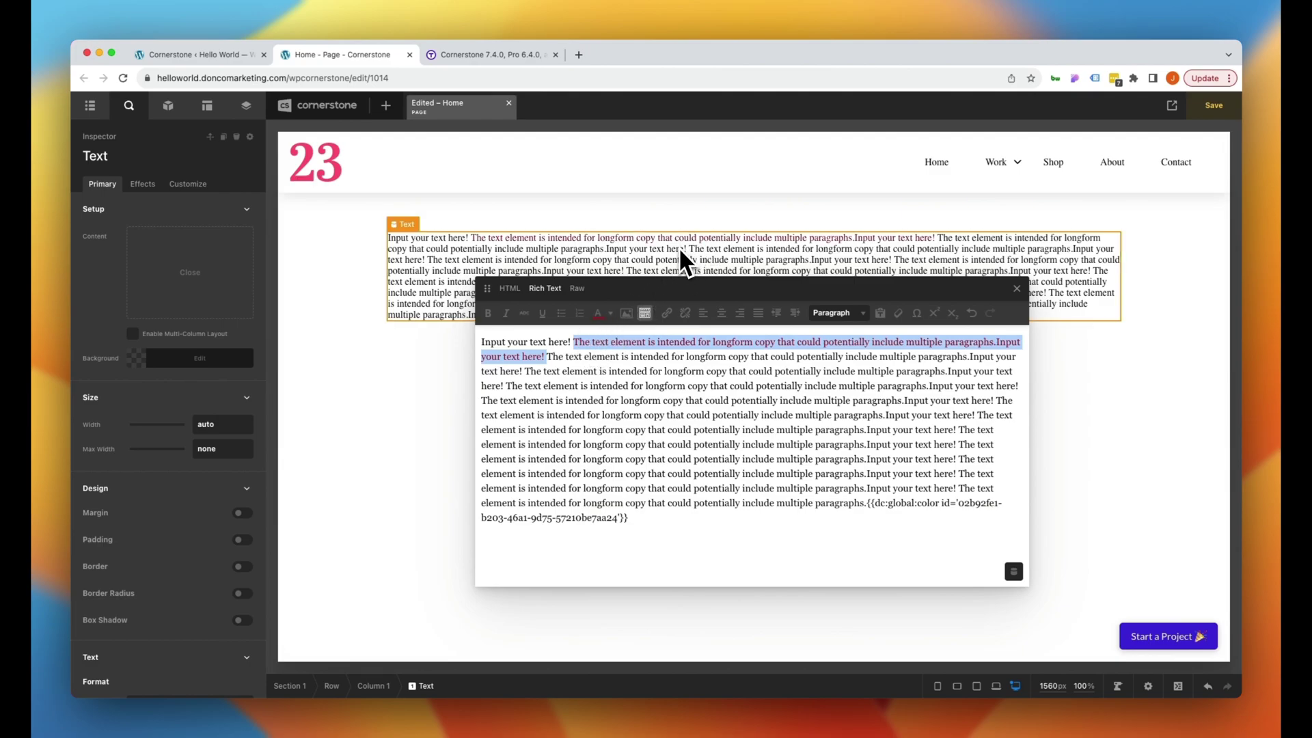
left_click(512, 288)
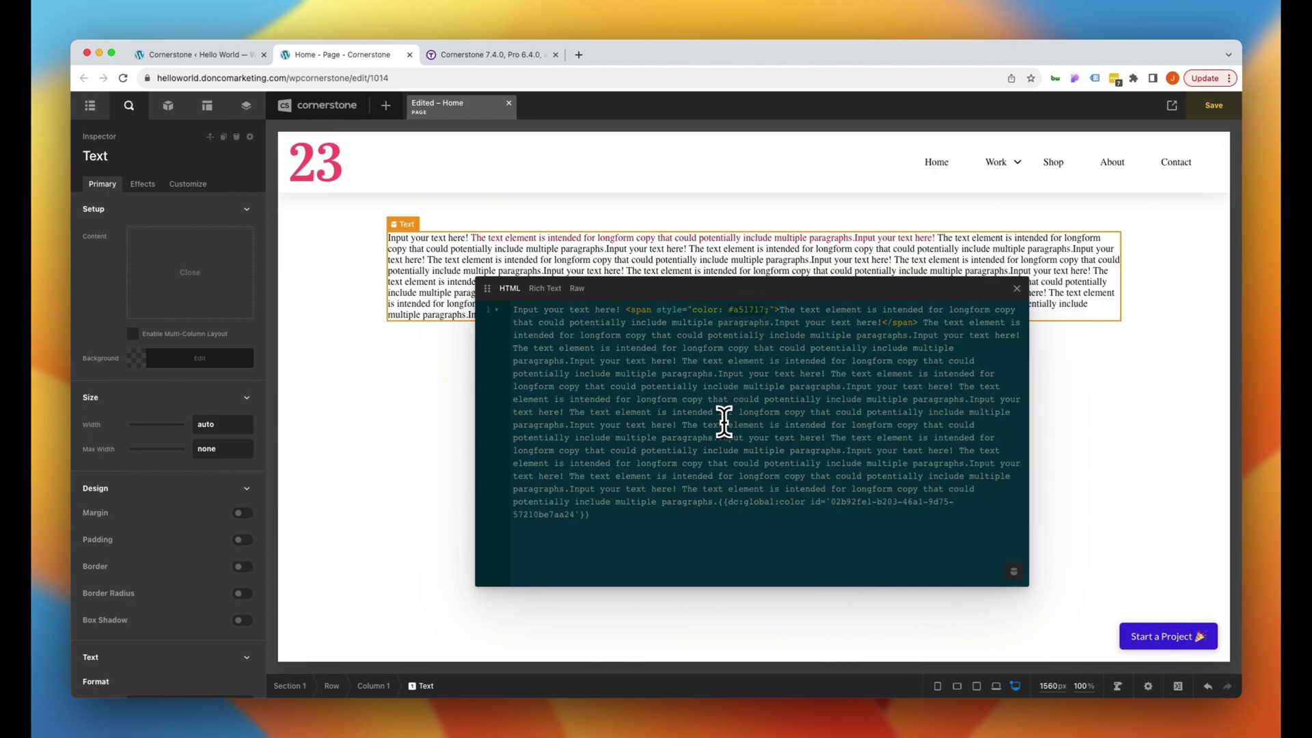
- Recolor the Mid Blue global color to bright green and the Name global color to rgb(115, 235, 120), and check the paragraph
left_click(243, 106)
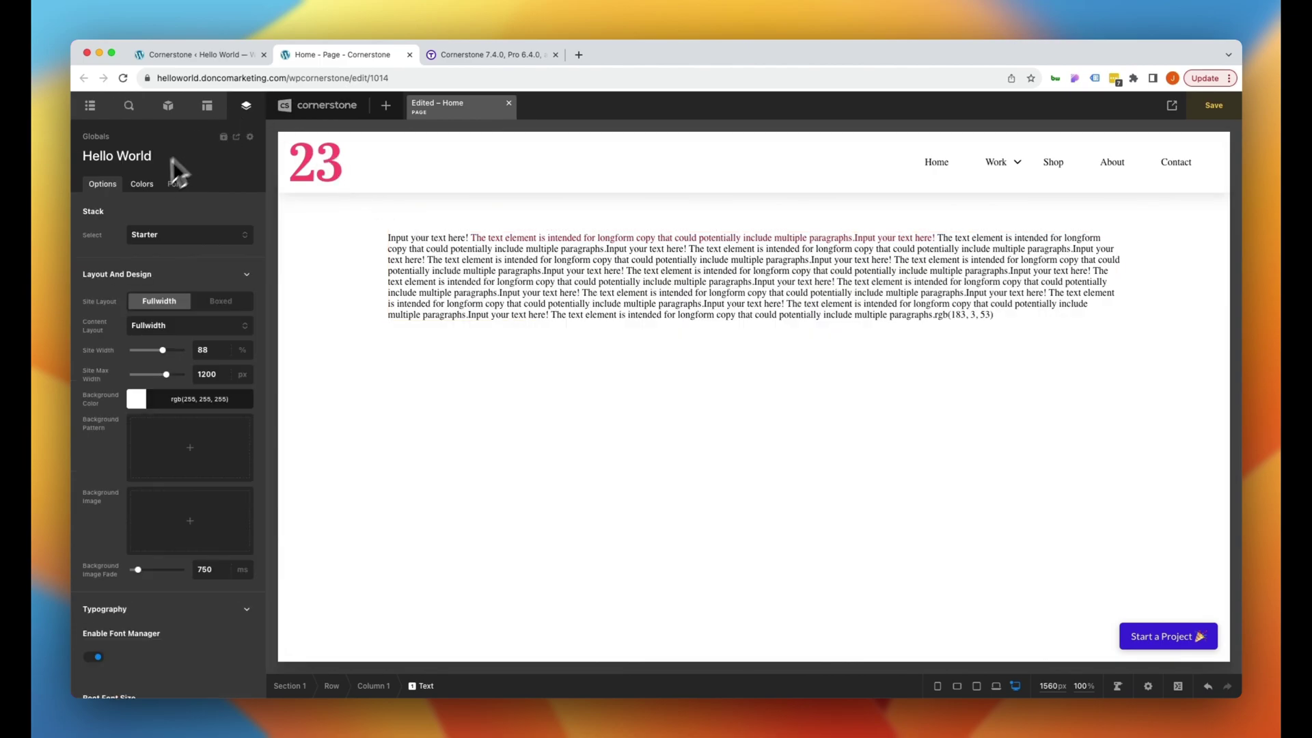
left_click(142, 184)
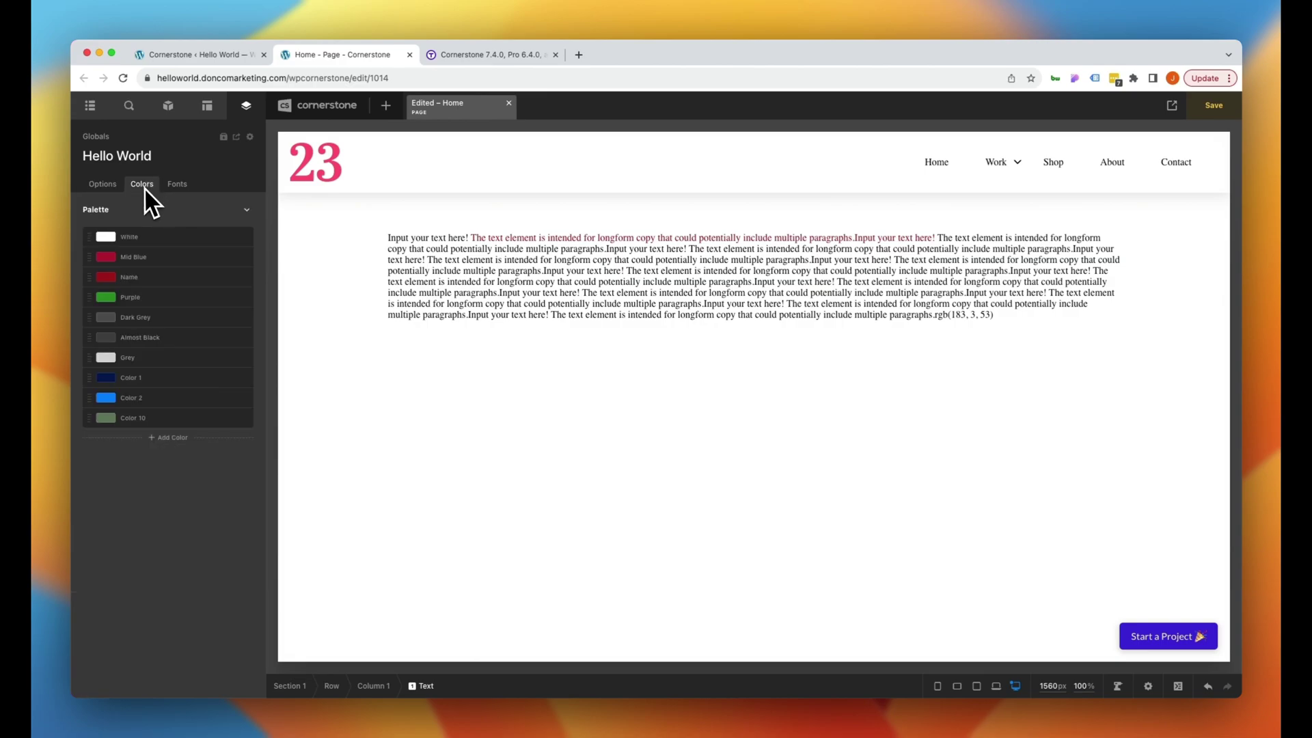
left_click(146, 263)
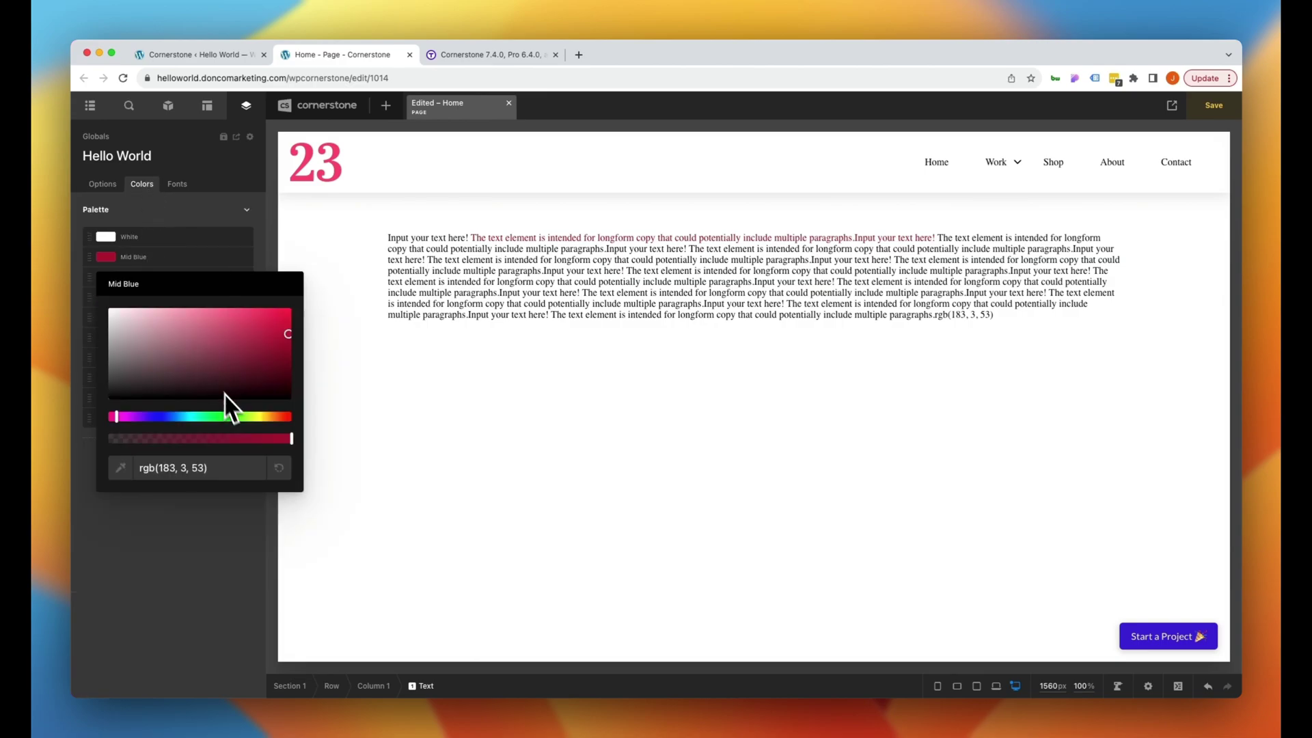
left_click(232, 416)
left_click(259, 332)
left_click(152, 277)
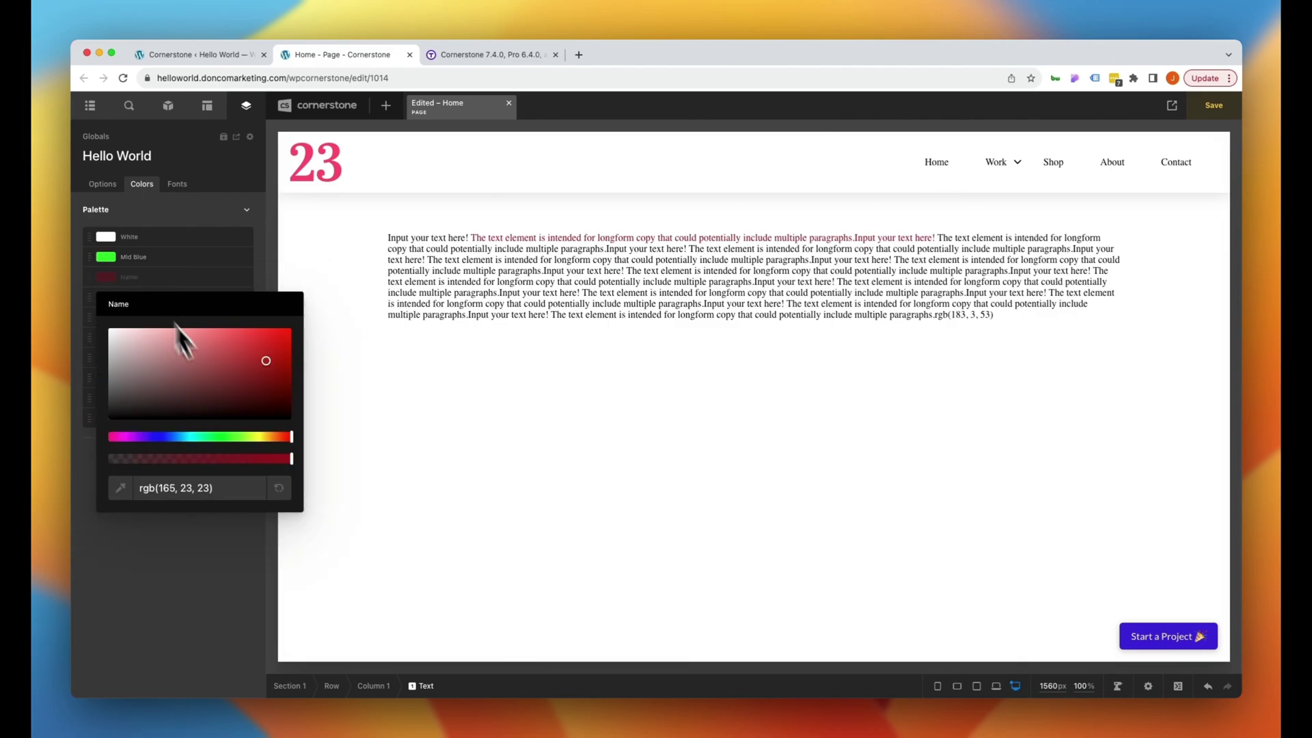
left_click(229, 437)
left_click(202, 336)
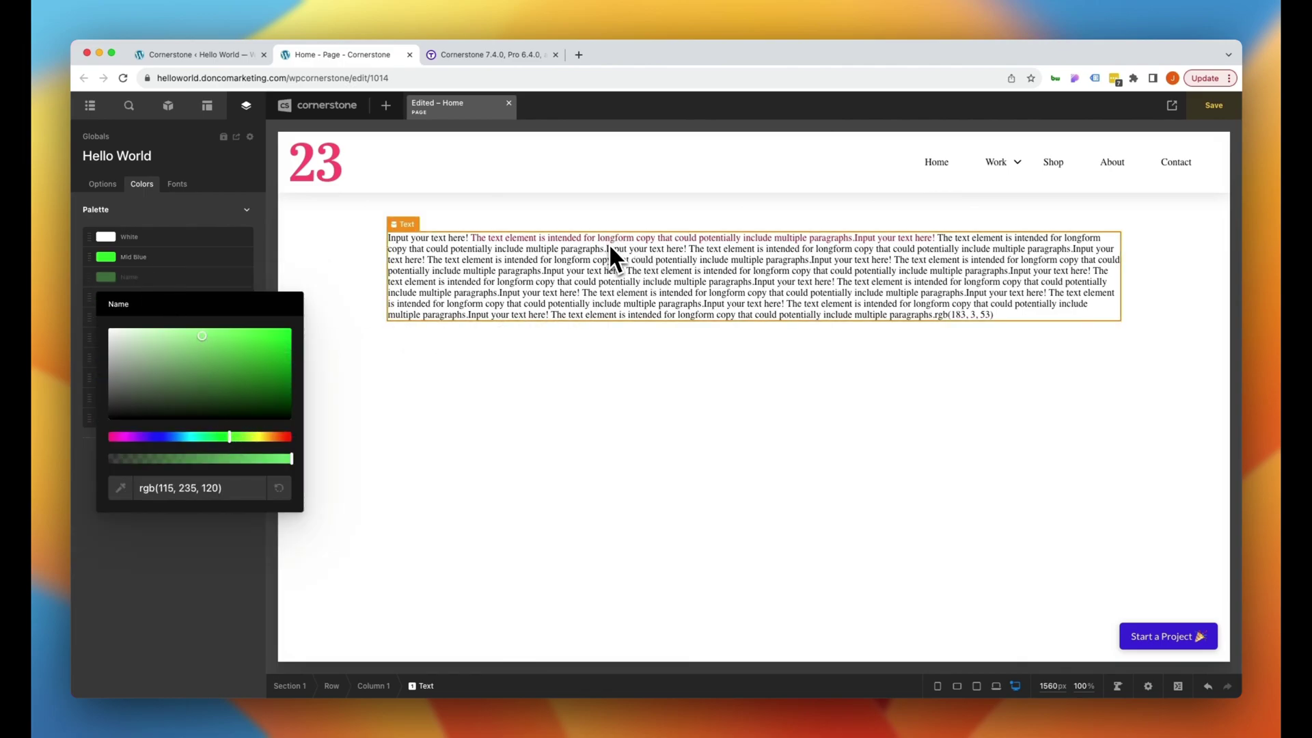
left_click(348, 246)
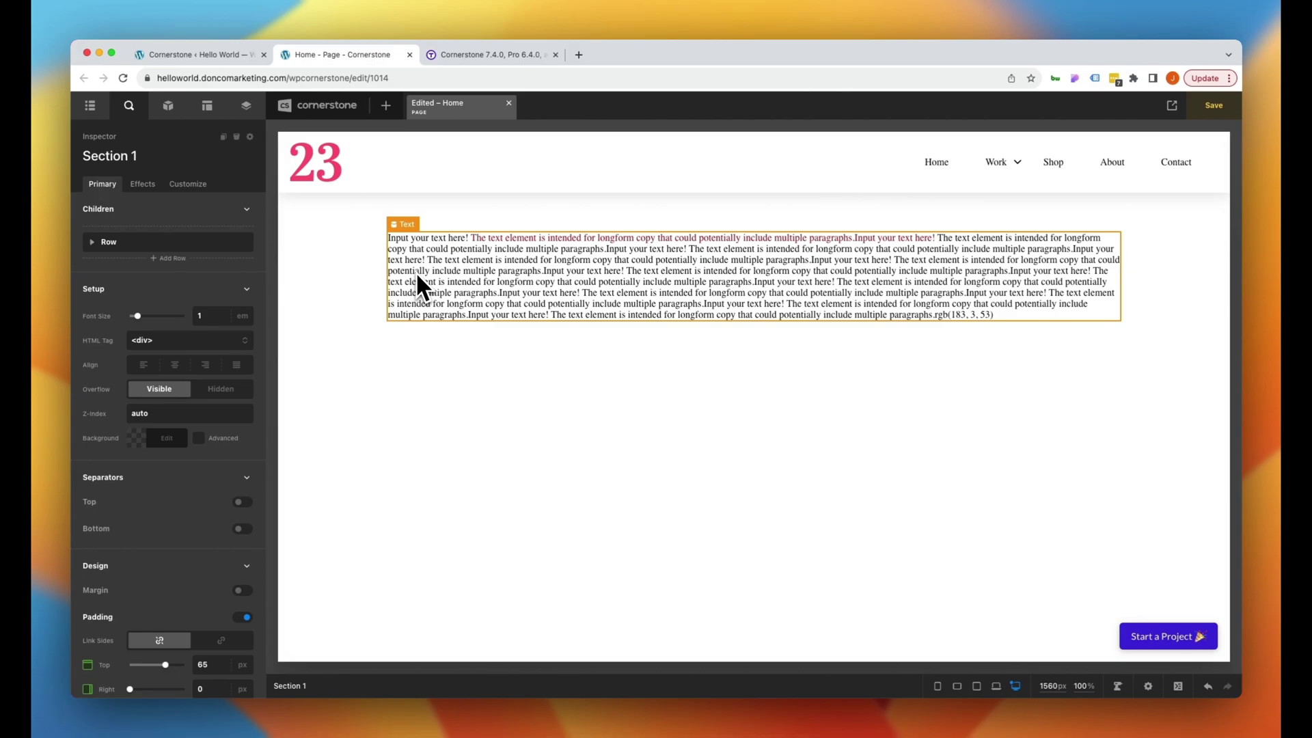
- Add a Dropdown element and a Modal element below the text paragraph
left_click(169, 109)
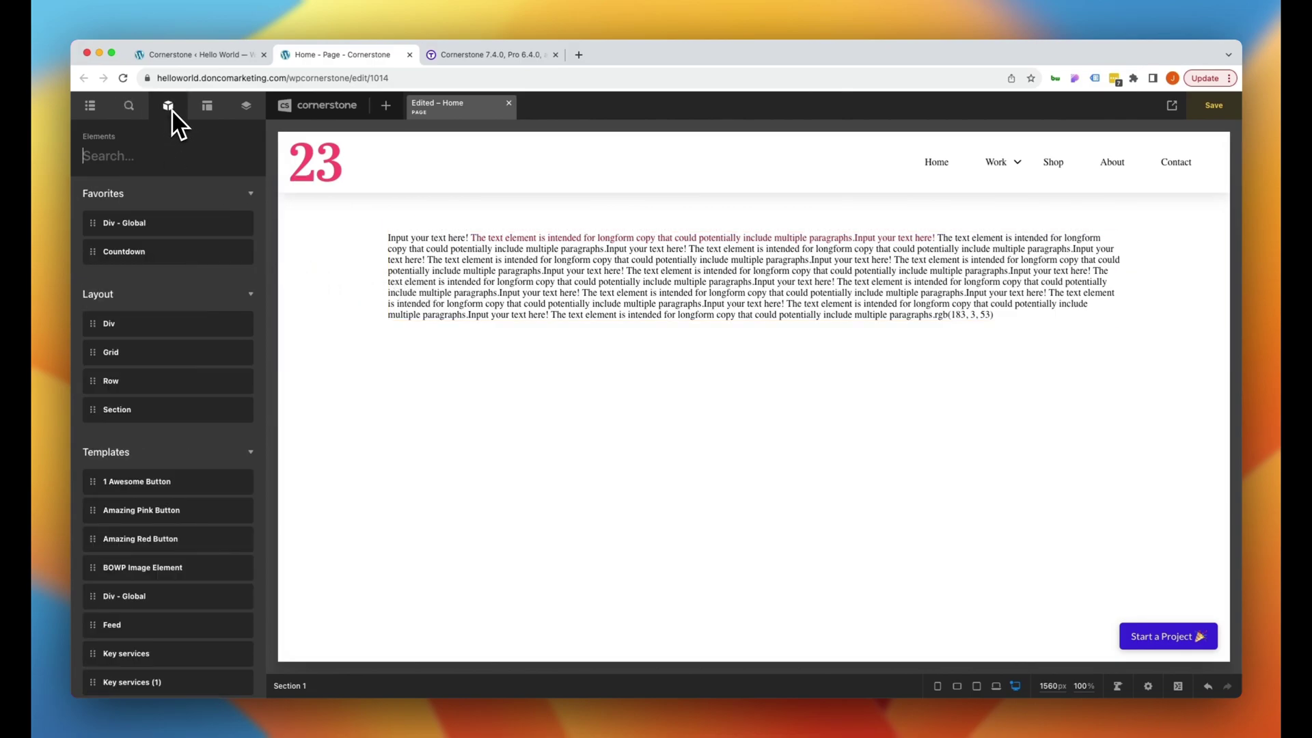
type("drop")
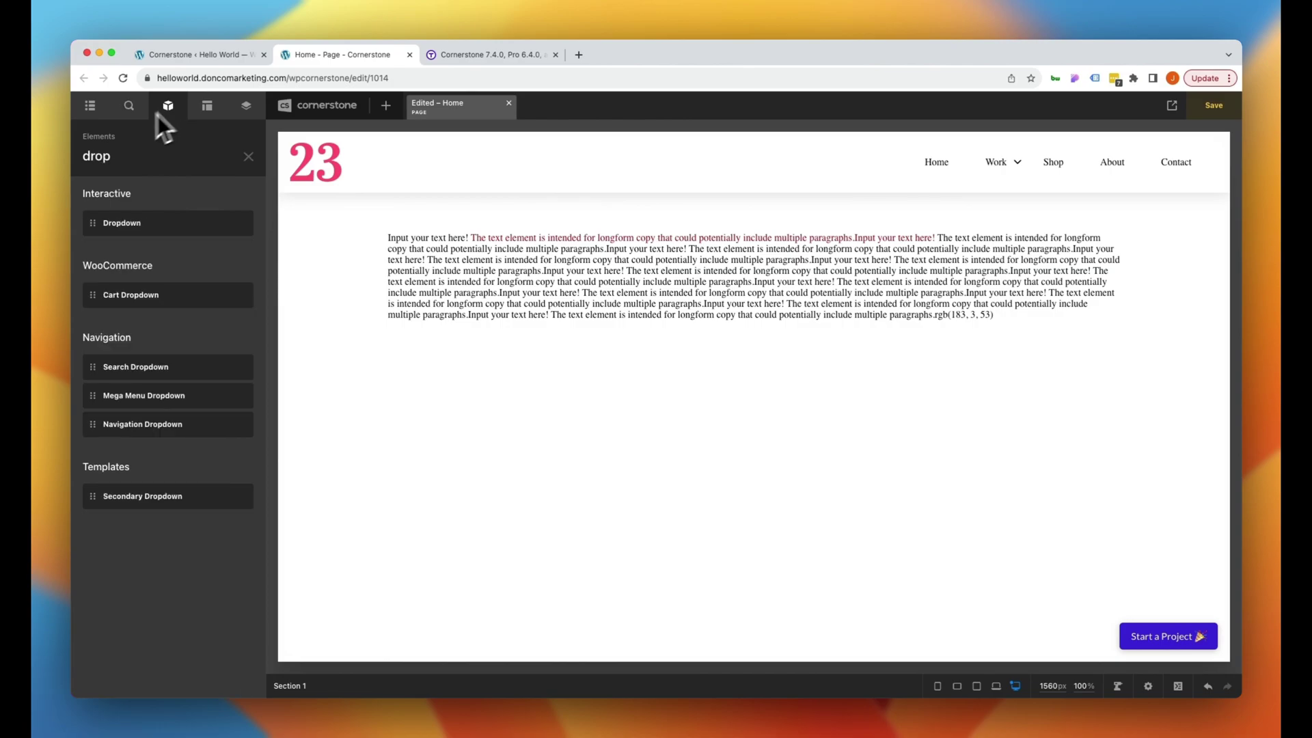
left_click_drag(130, 223, 400, 326)
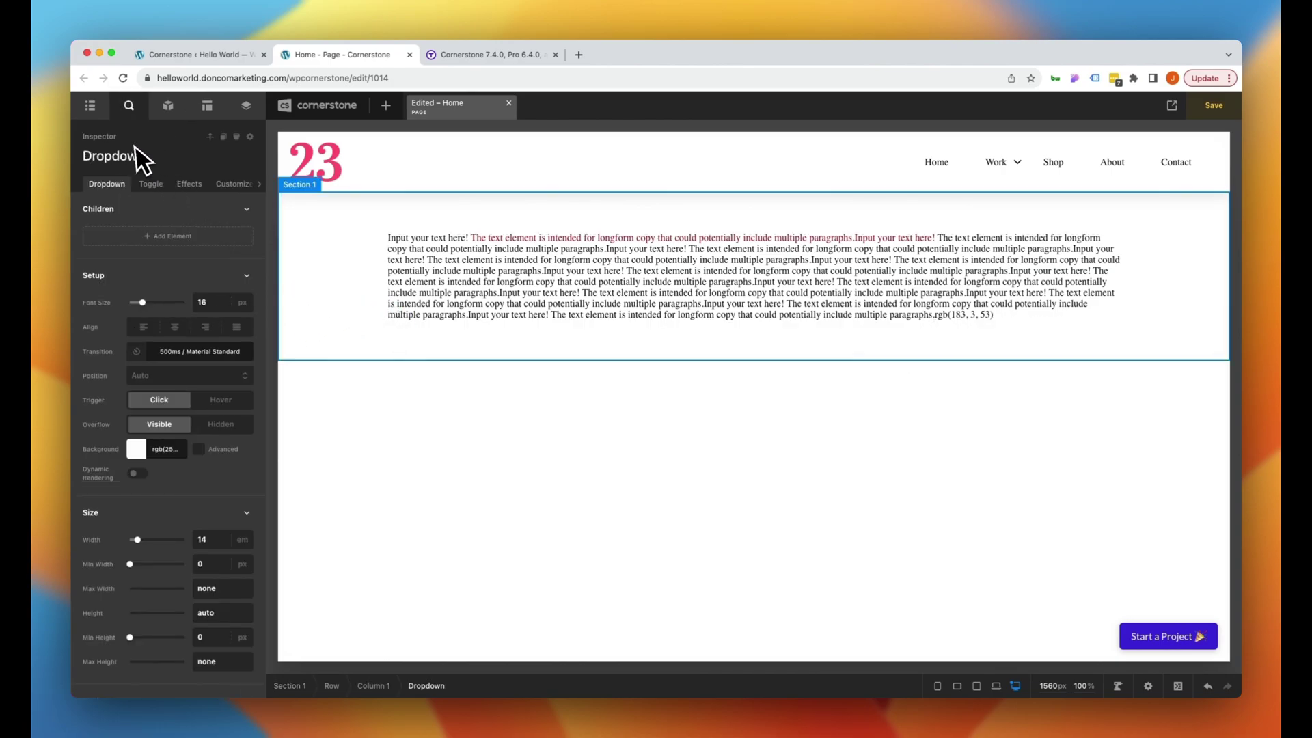
left_click(168, 108)
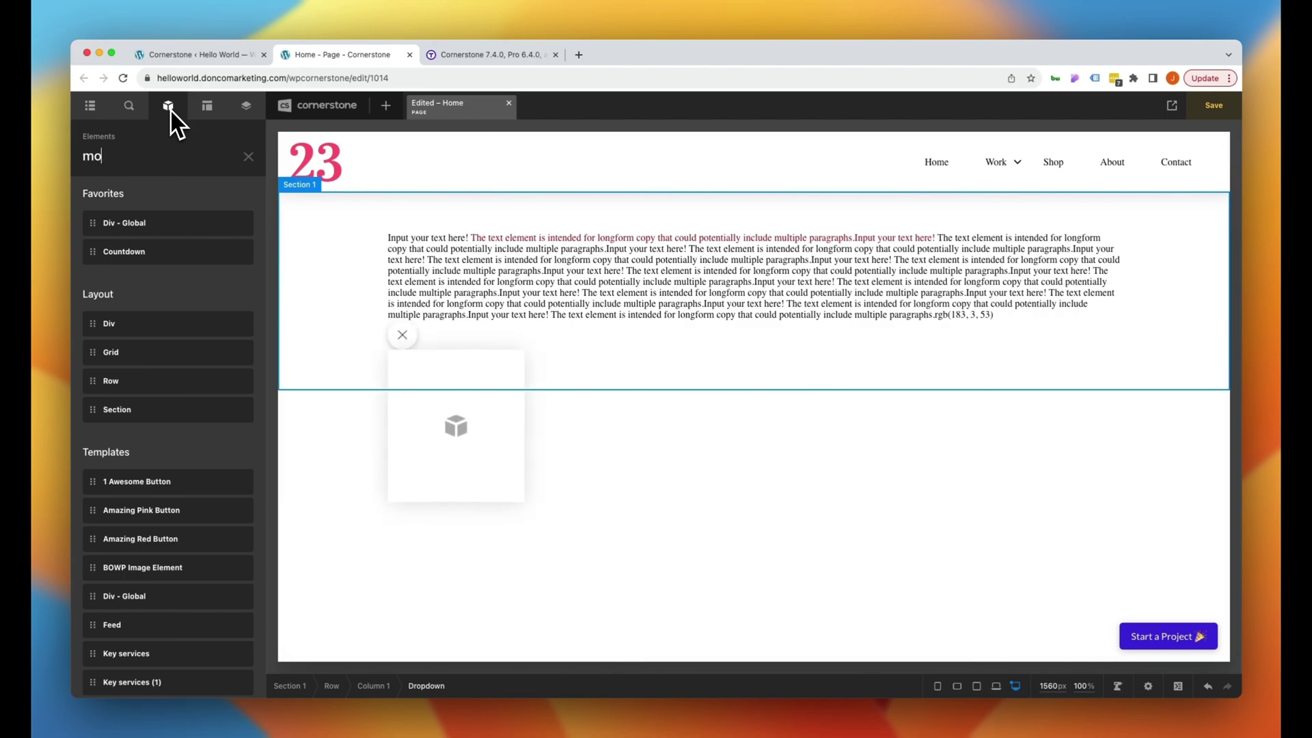
type("modal")
left_click_drag(109, 223, 566, 370)
- Add an Off Canvas element beside the other toggles below the text and close its open preview
left_click(168, 104)
type("off")
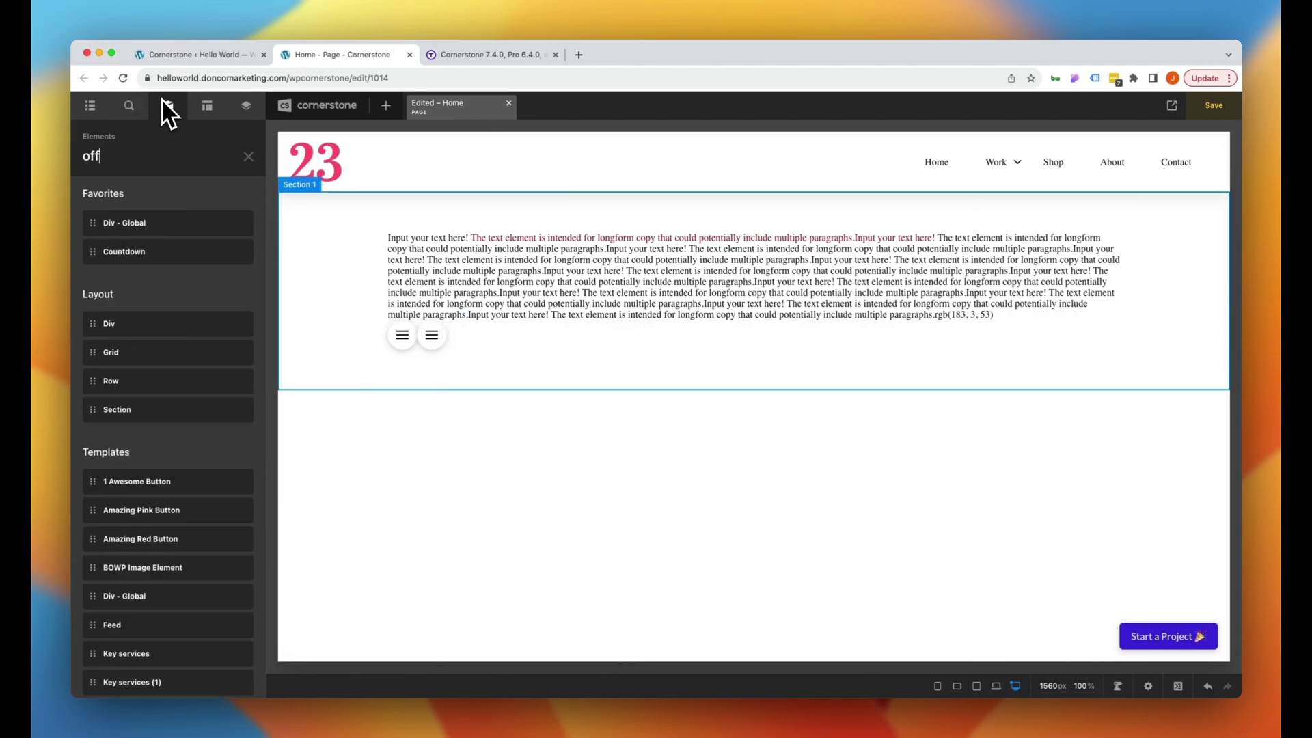
left_click_drag(137, 223, 554, 358)
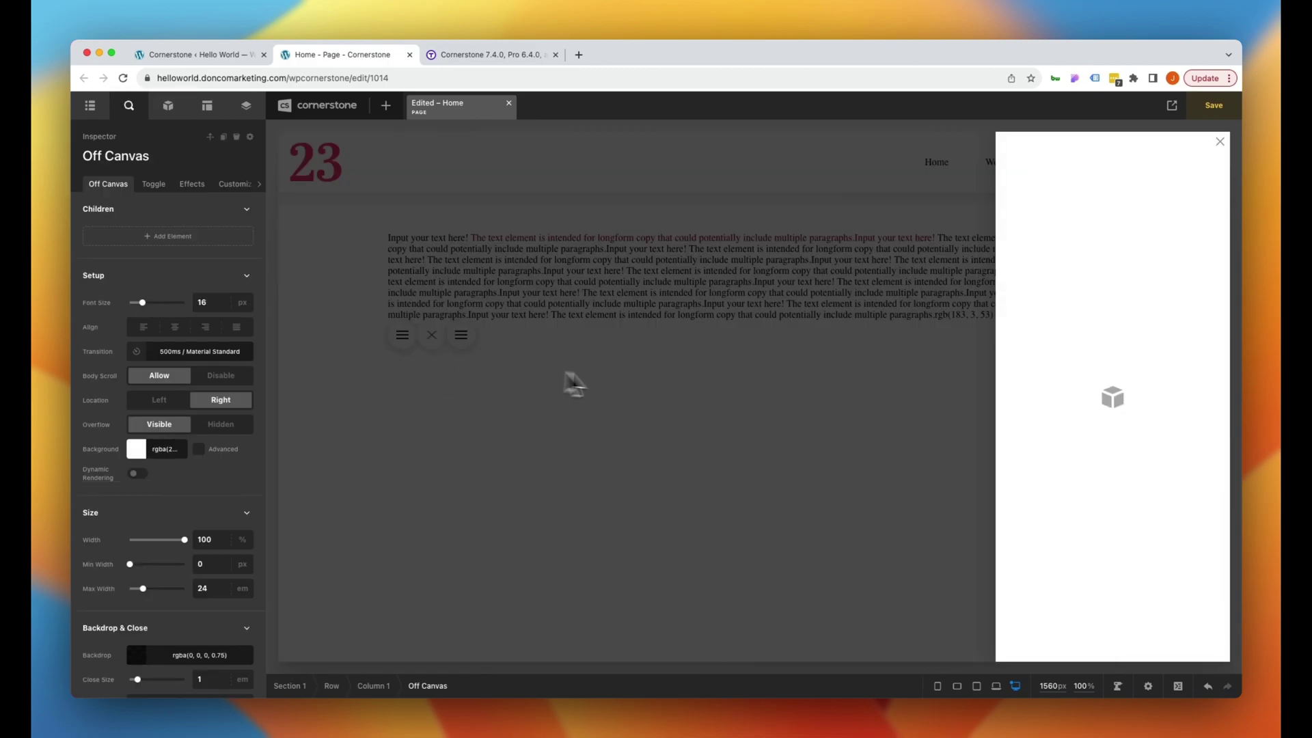
left_click(574, 383)
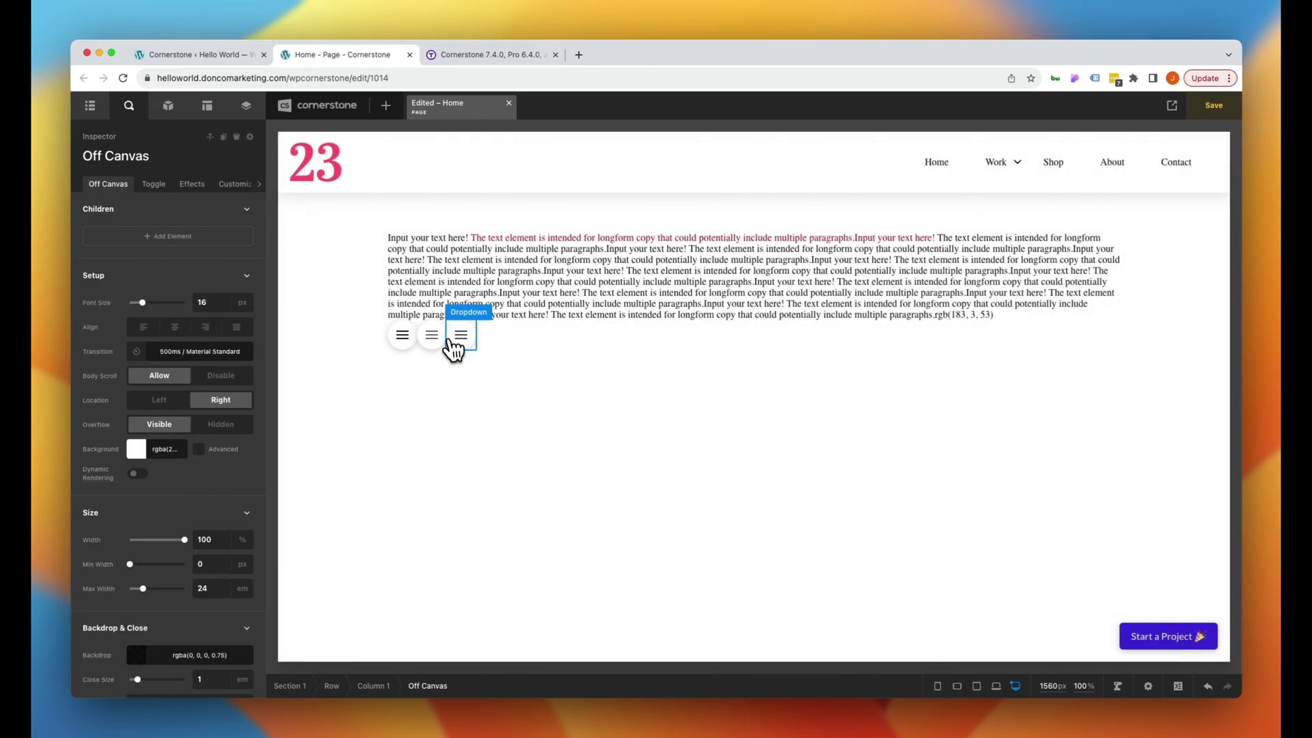
- Turn on Dynamic Rendering for the Modal element and close its open preview
left_click(458, 338)
left_click(403, 336)
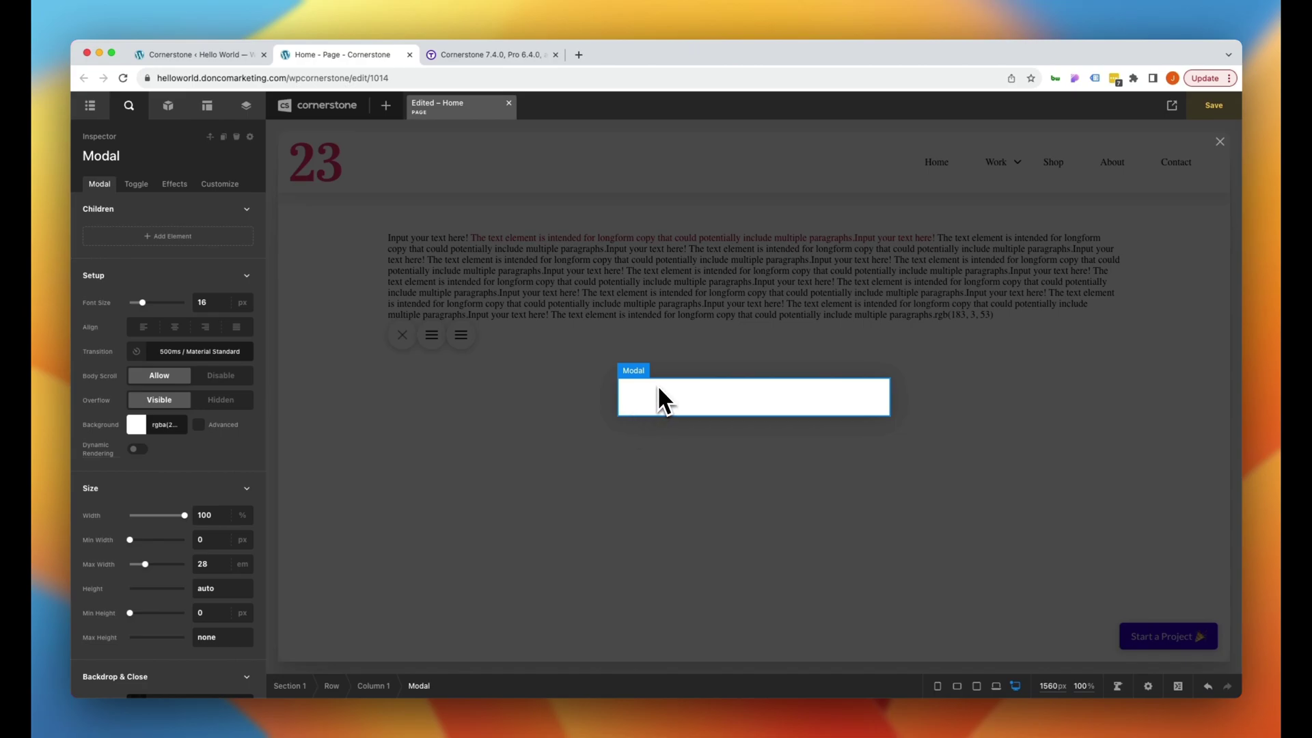
left_click(137, 449)
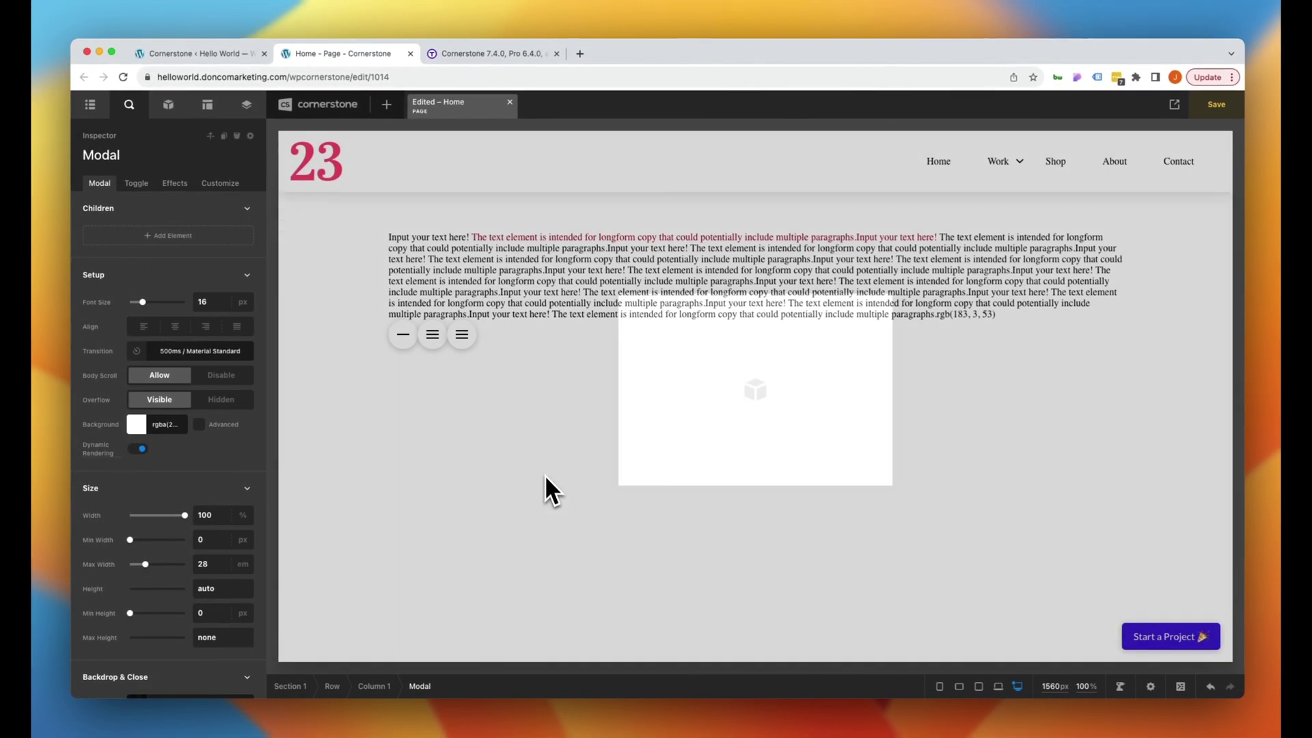
left_click(545, 476)
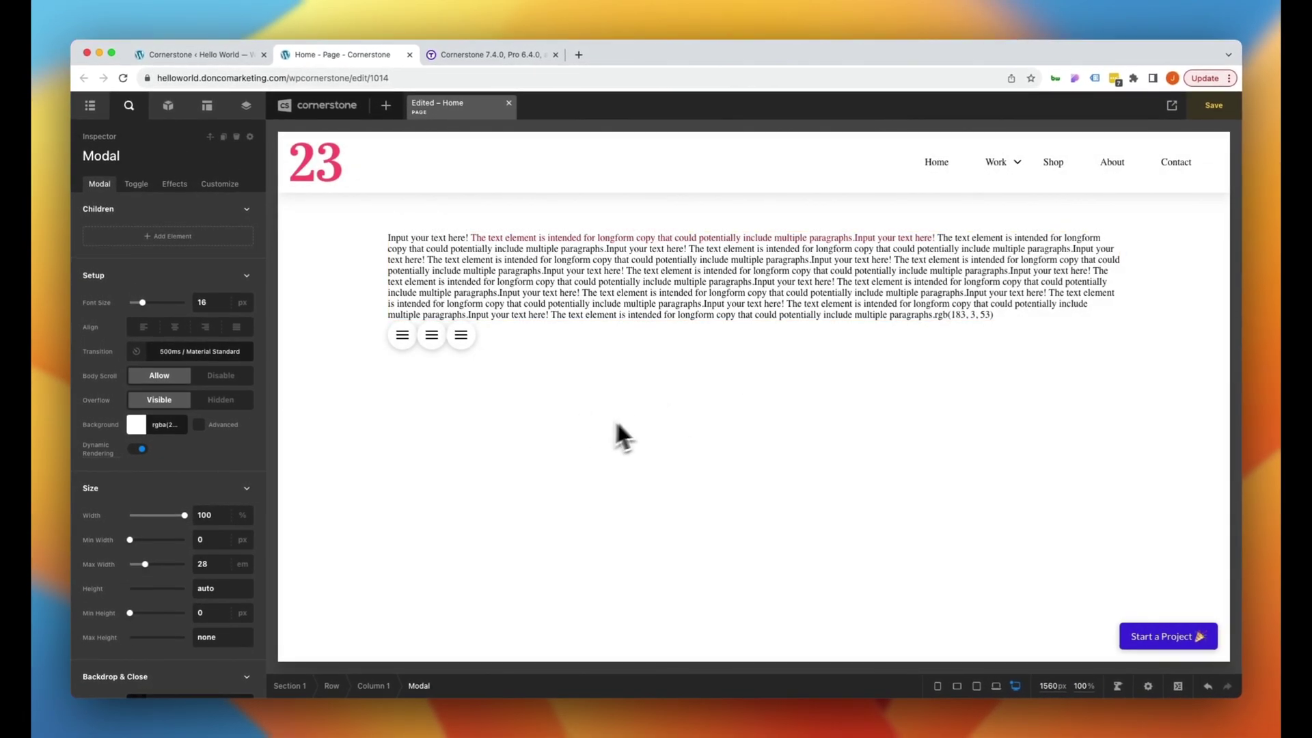
- Turn on Dynamic Rendering for both the Dropdown element and the Off Canvas element
left_click(468, 340)
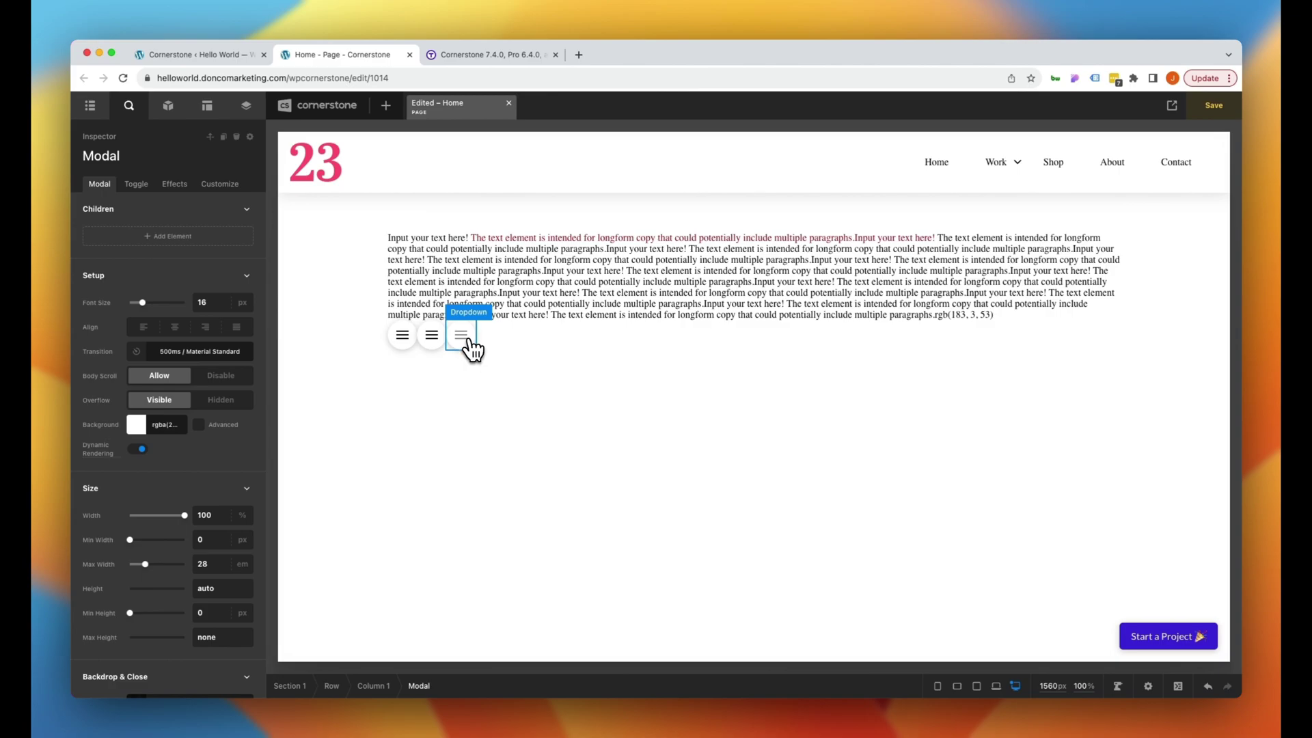
left_click(139, 474)
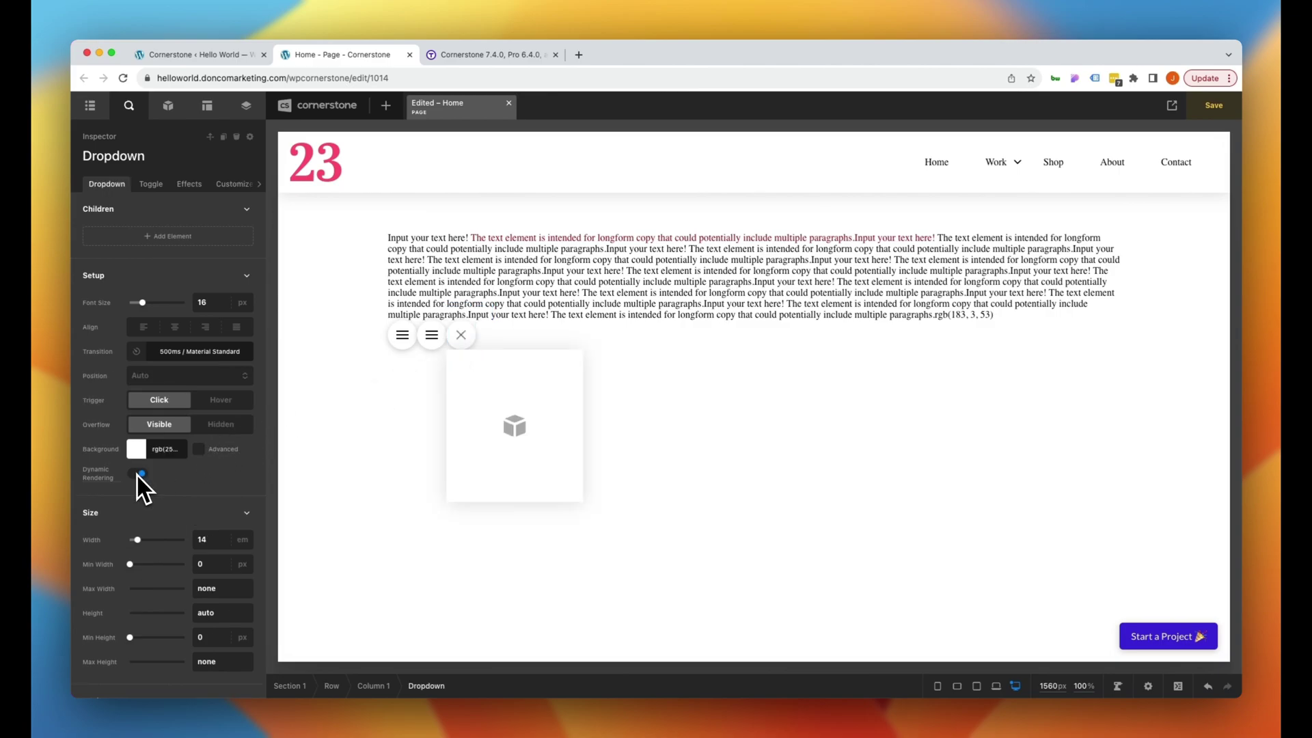
left_click(431, 340)
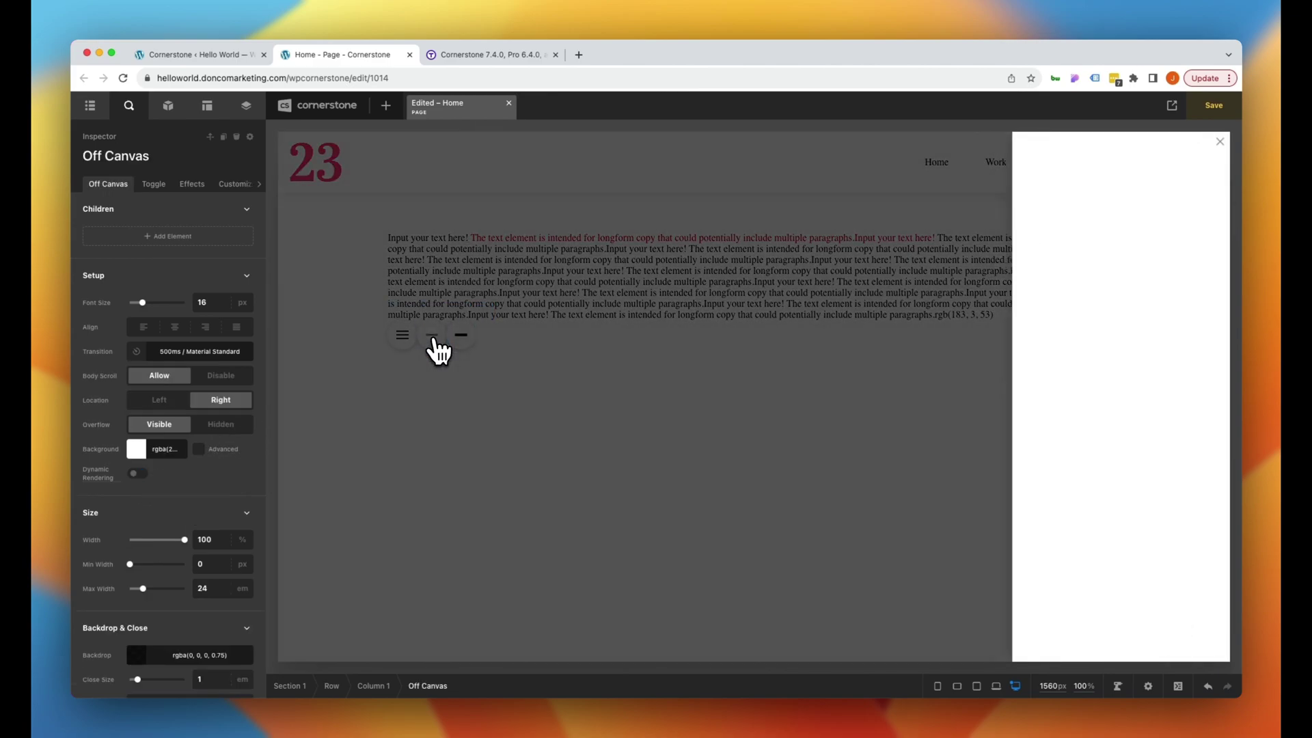
left_click(136, 473)
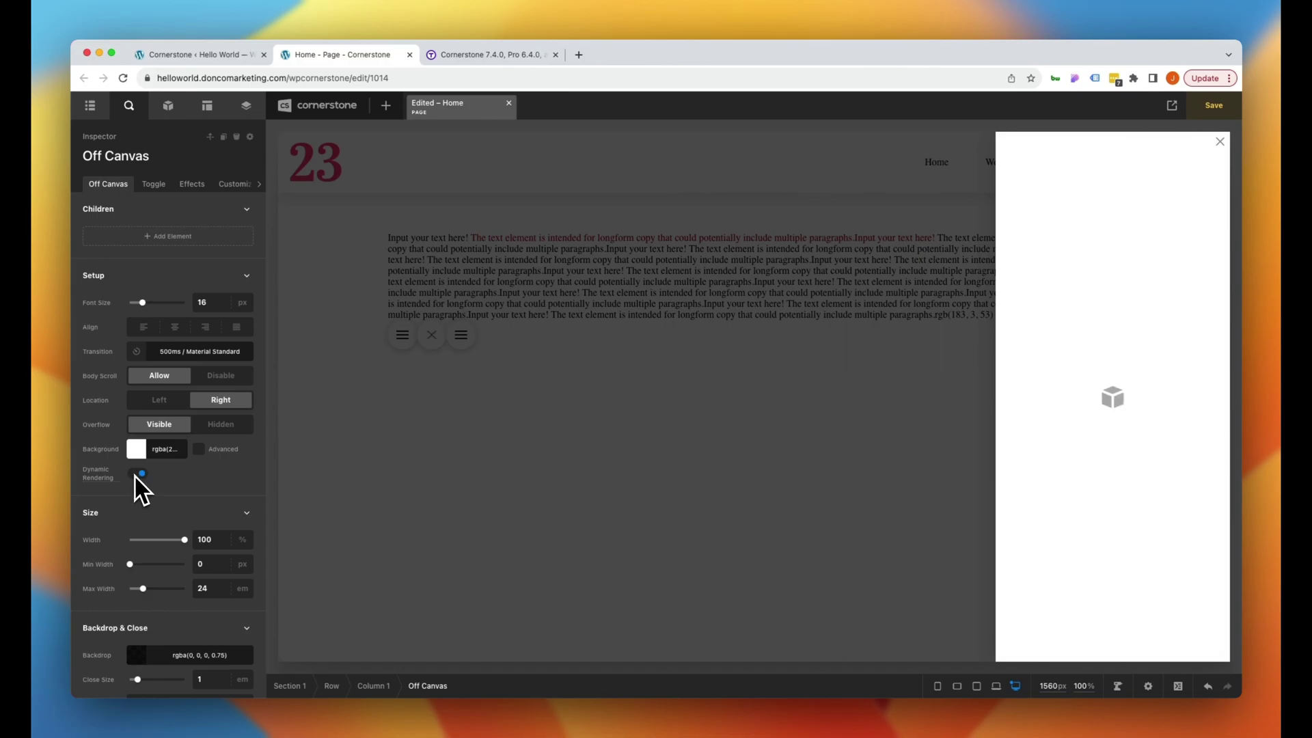
- Open the Modal and preview it at the 480px and 320px breakpoints, returning to the full desktop width
left_click(462, 335)
left_click(405, 377)
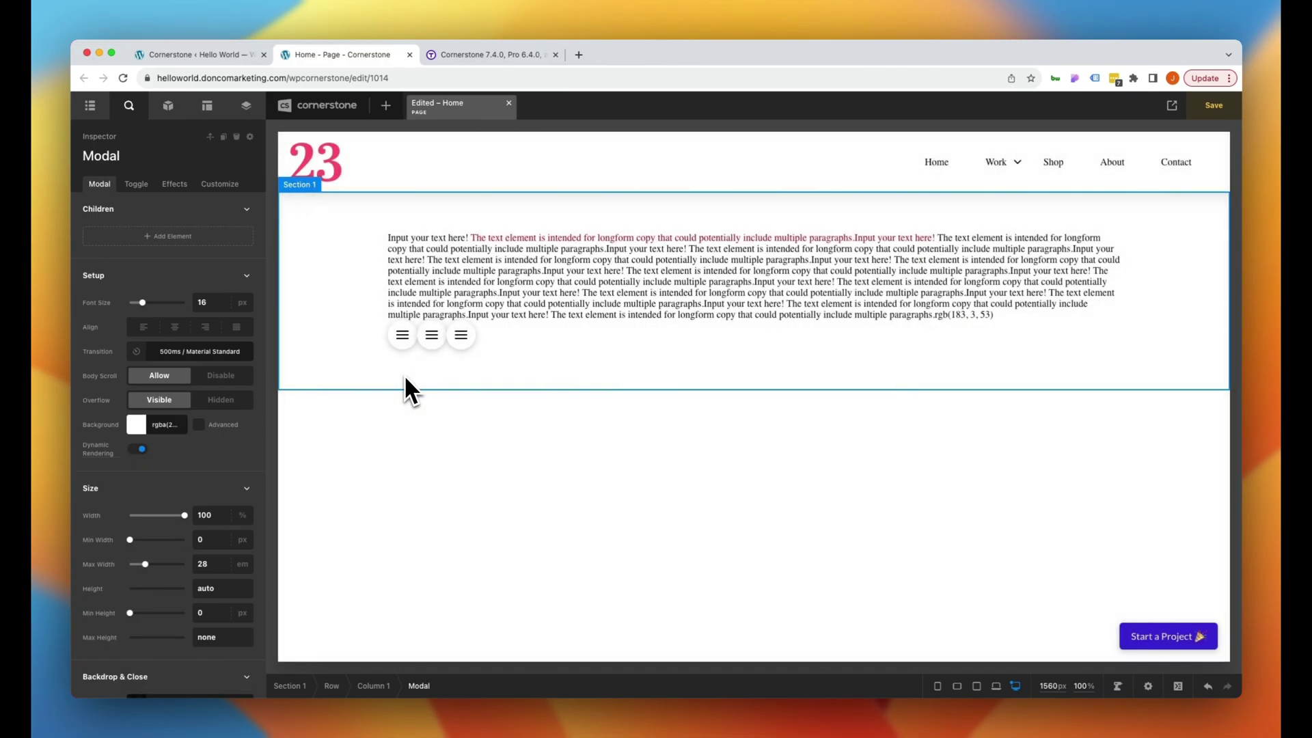
left_click(404, 345)
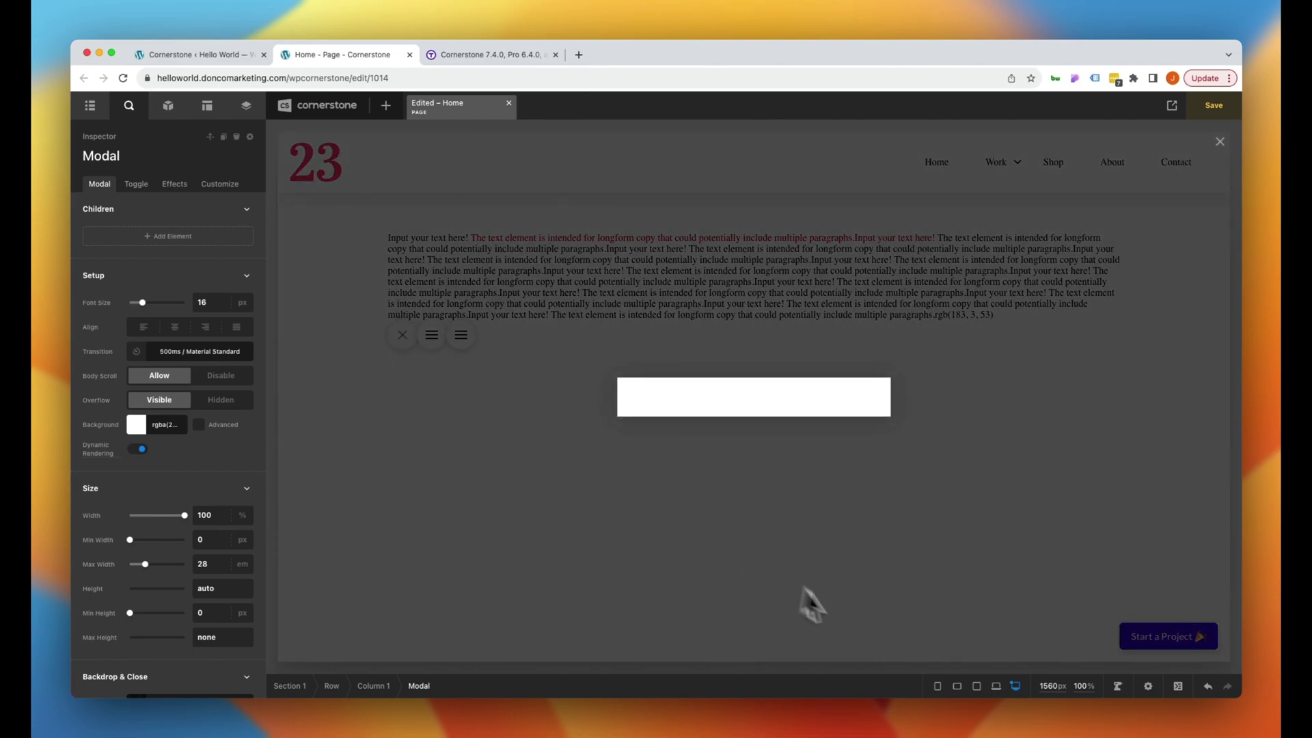
left_click(996, 686)
left_click(960, 686)
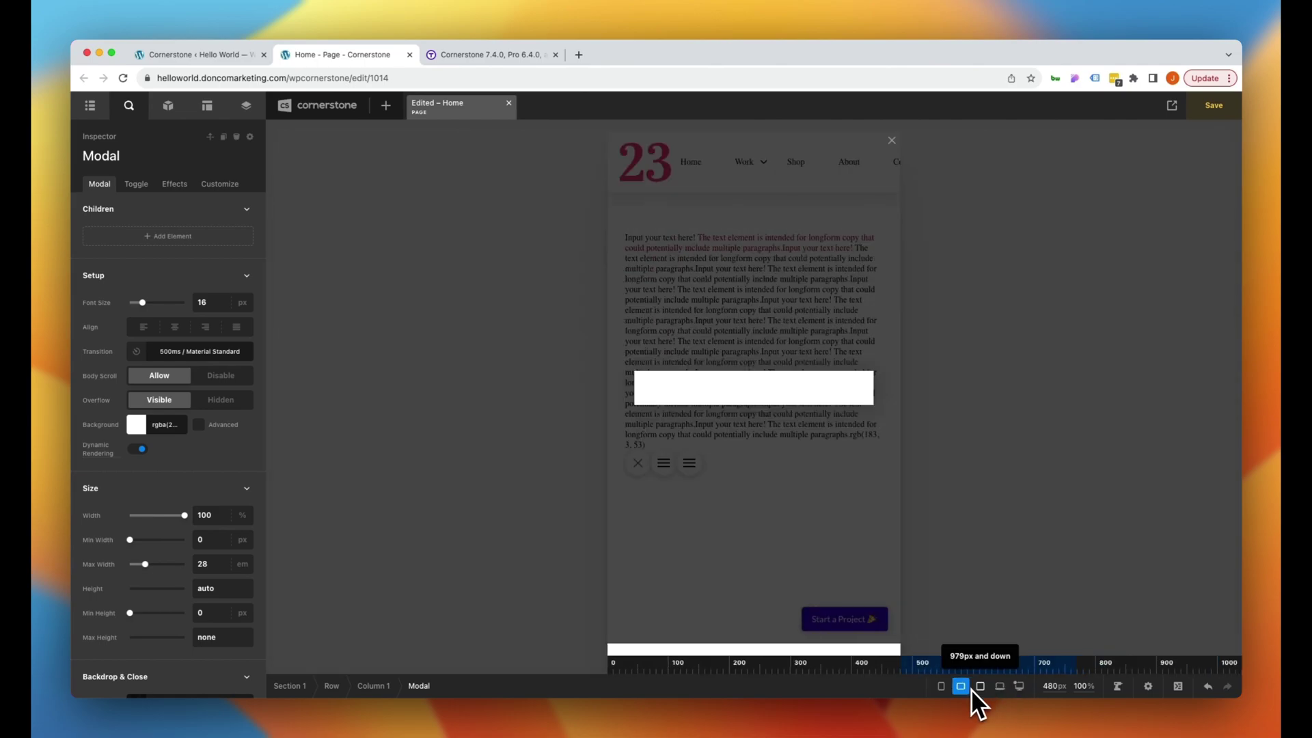
left_click(941, 686)
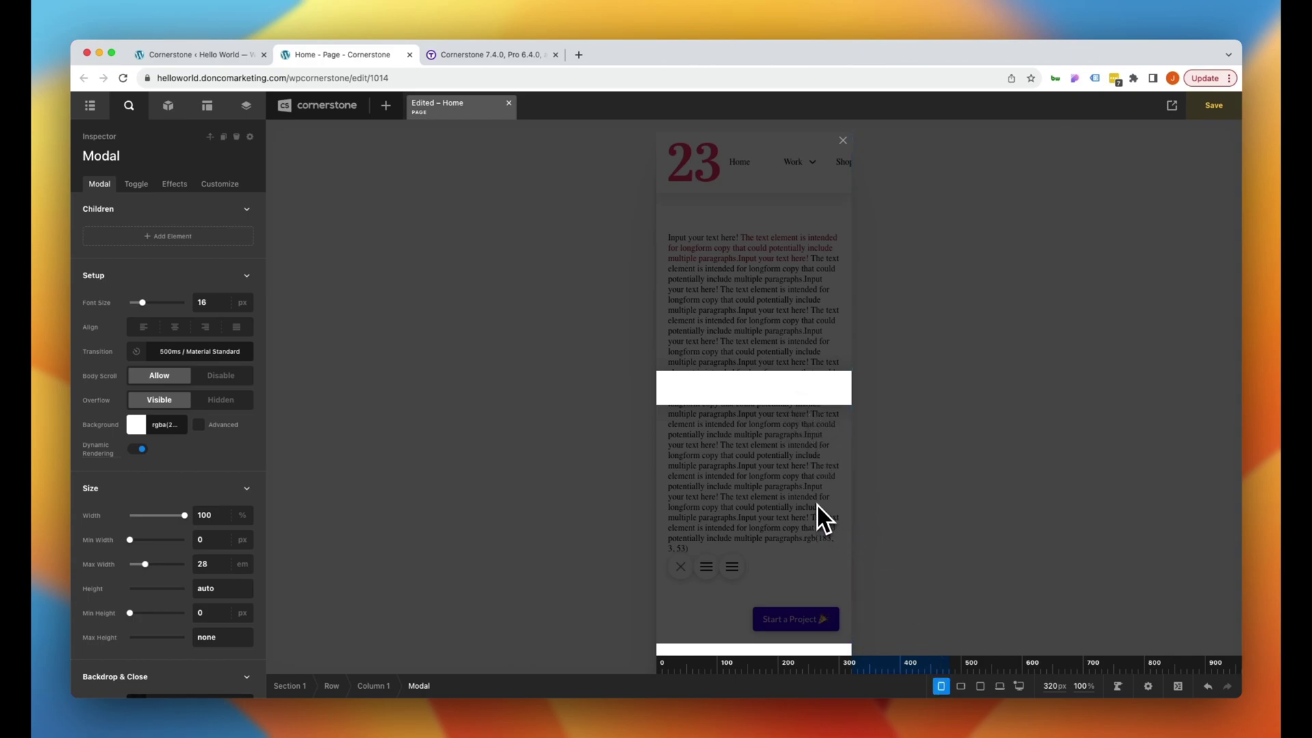
left_click(1019, 692)
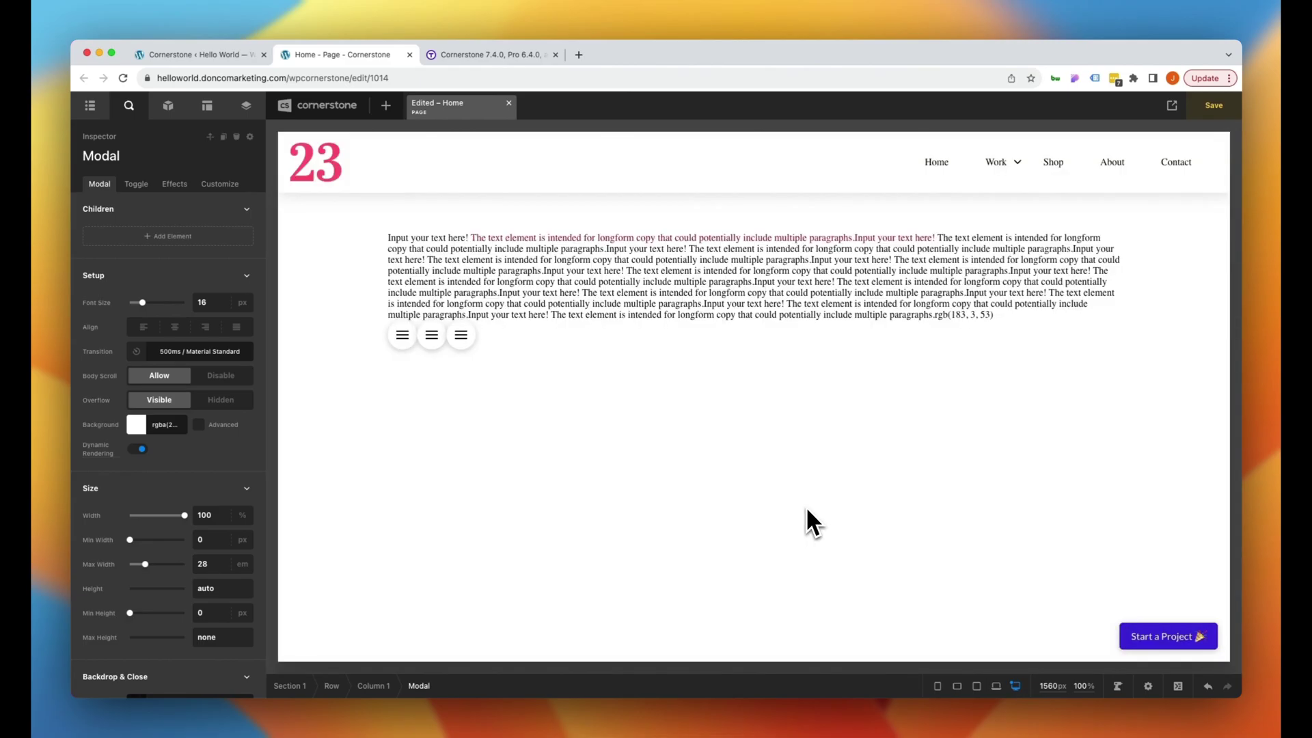
- Select the Dropdown, look at its Position options and add an Alert element inside it
left_click(463, 337)
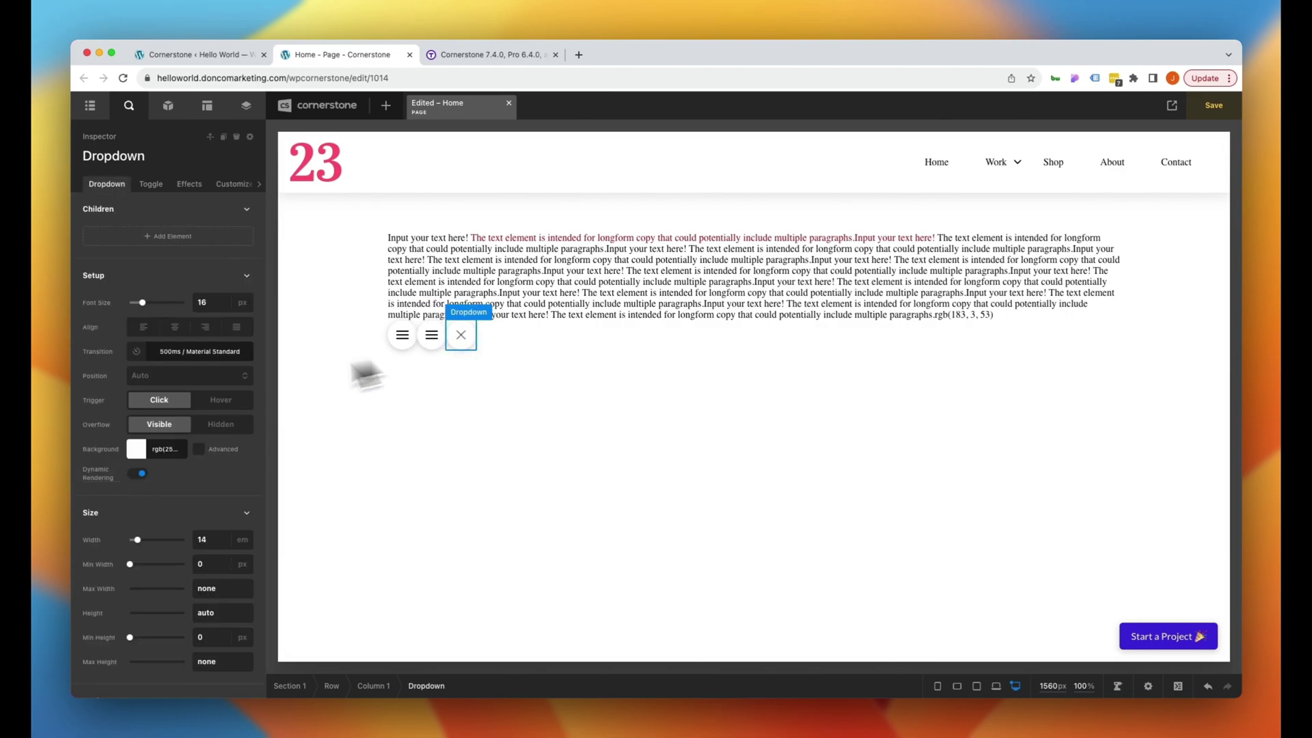
left_click(164, 376)
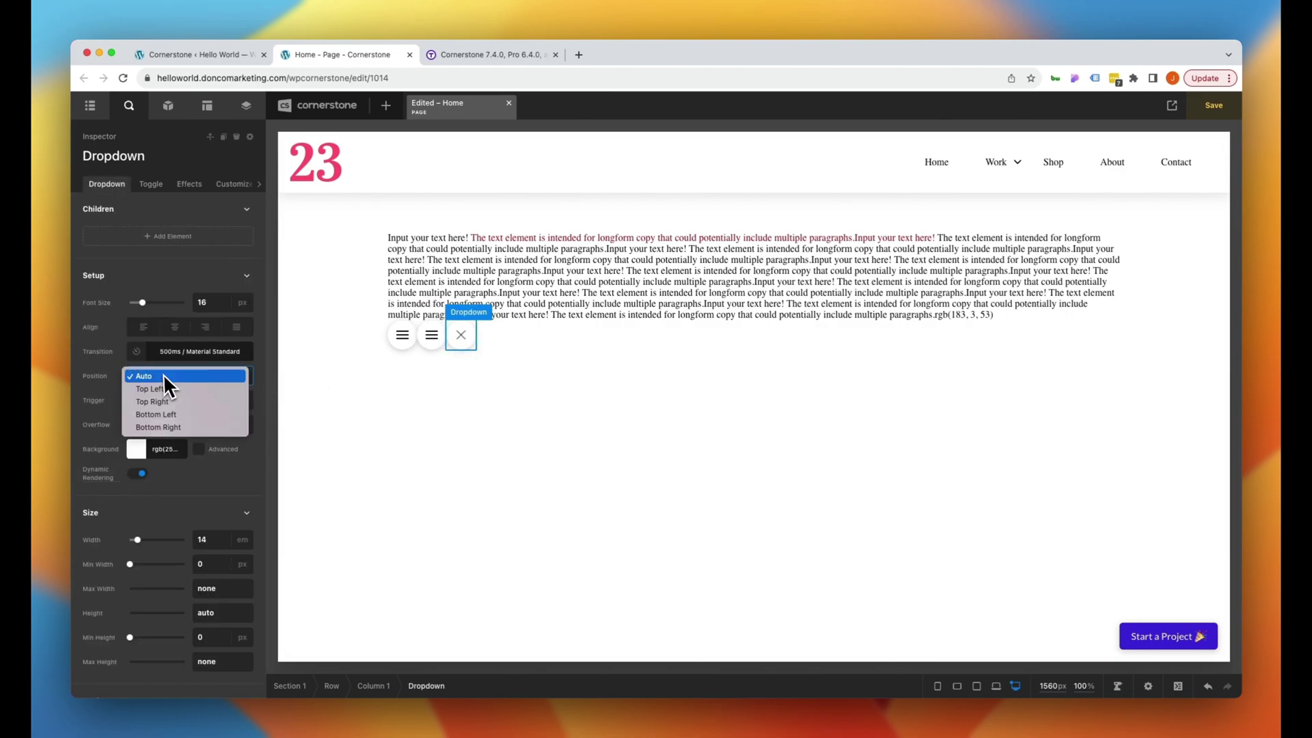
left_click(171, 239)
left_click(167, 238)
scroll(232, 355, "down", 3)
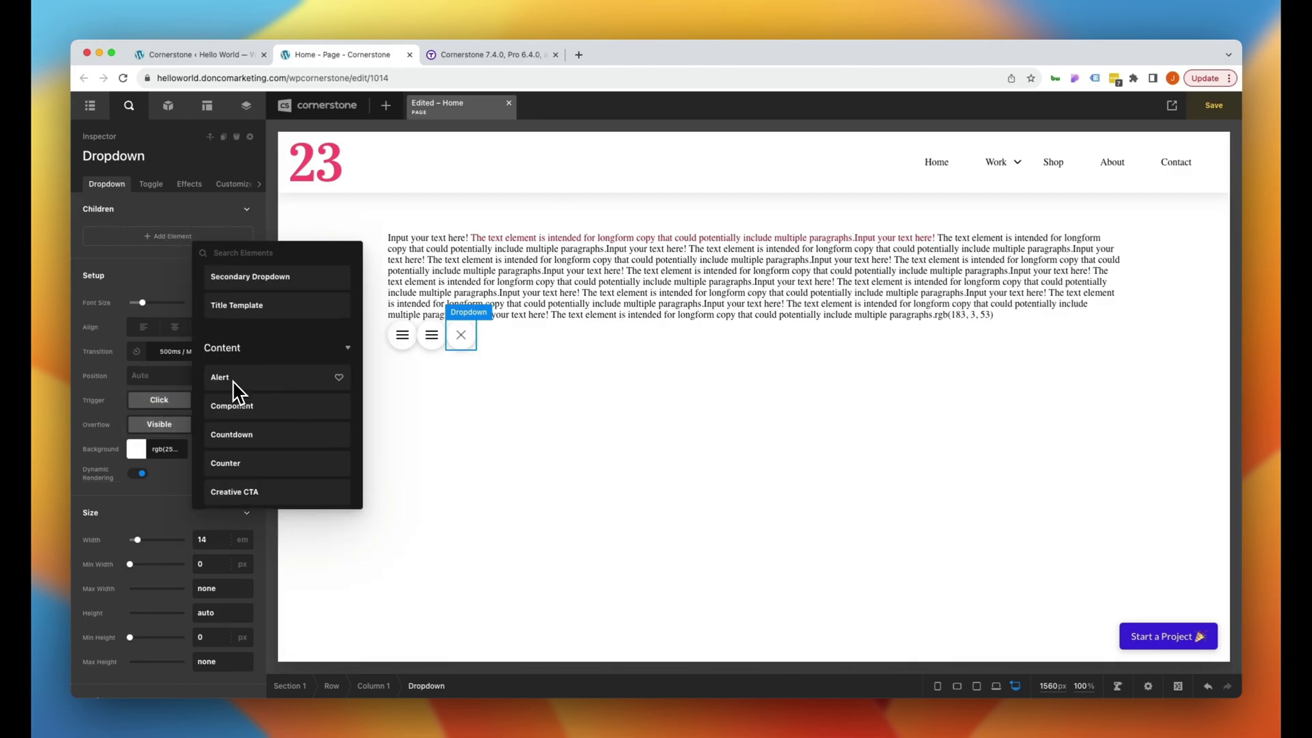
left_click(233, 381)
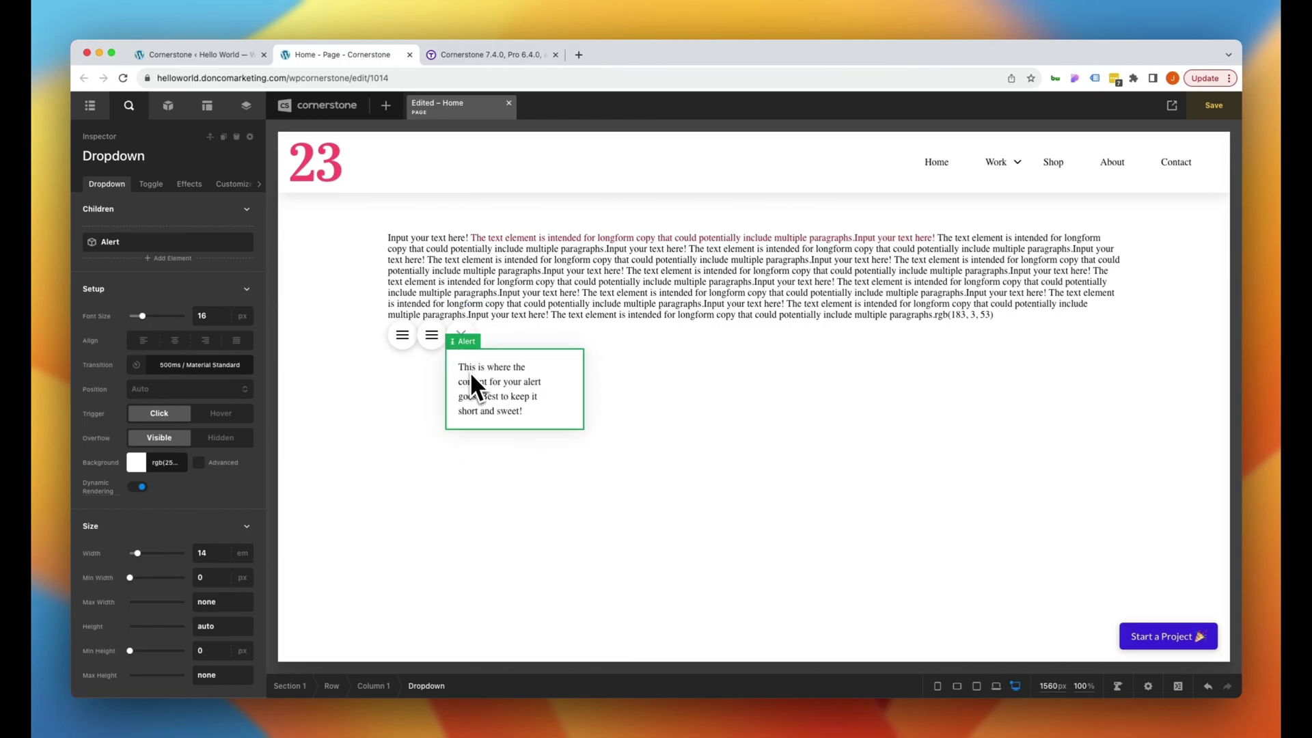
- Try the Top Left and Bottom Left positions for the Dropdown, return it to Auto and set its Trigger to Hover
left_click(237, 389)
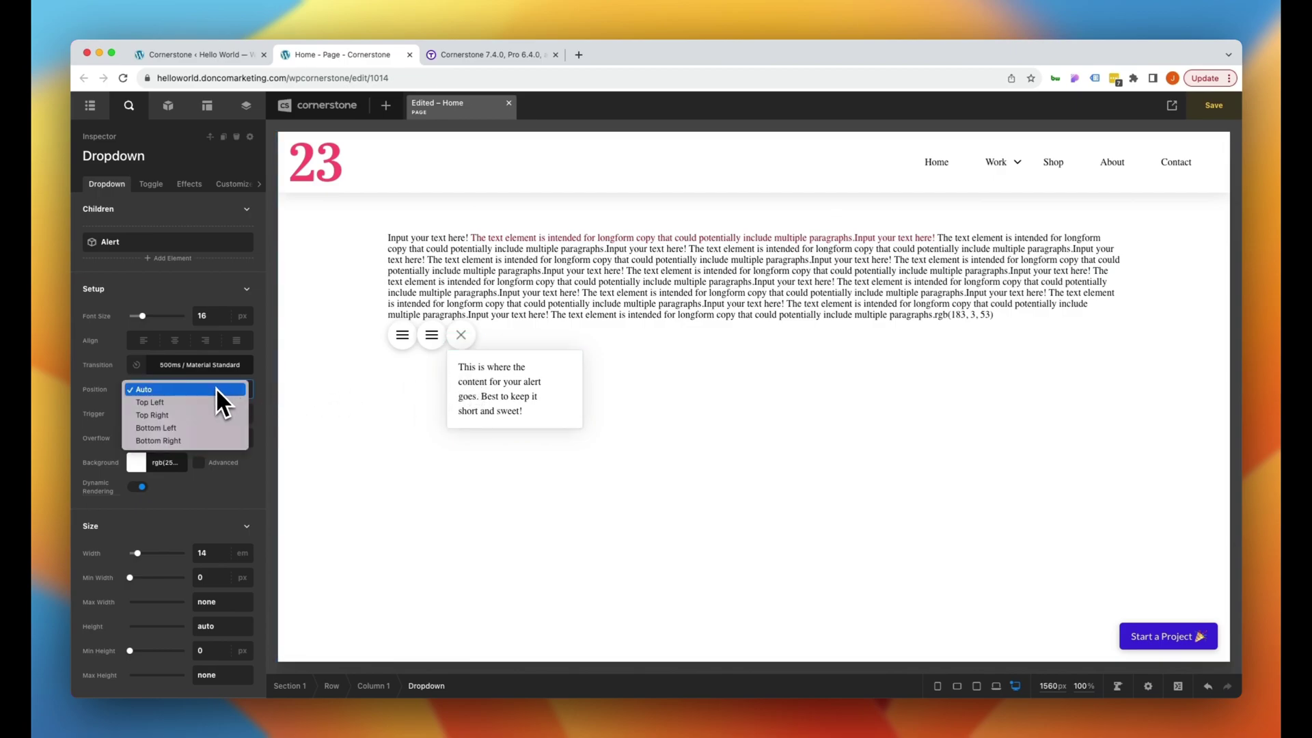
left_click(208, 399)
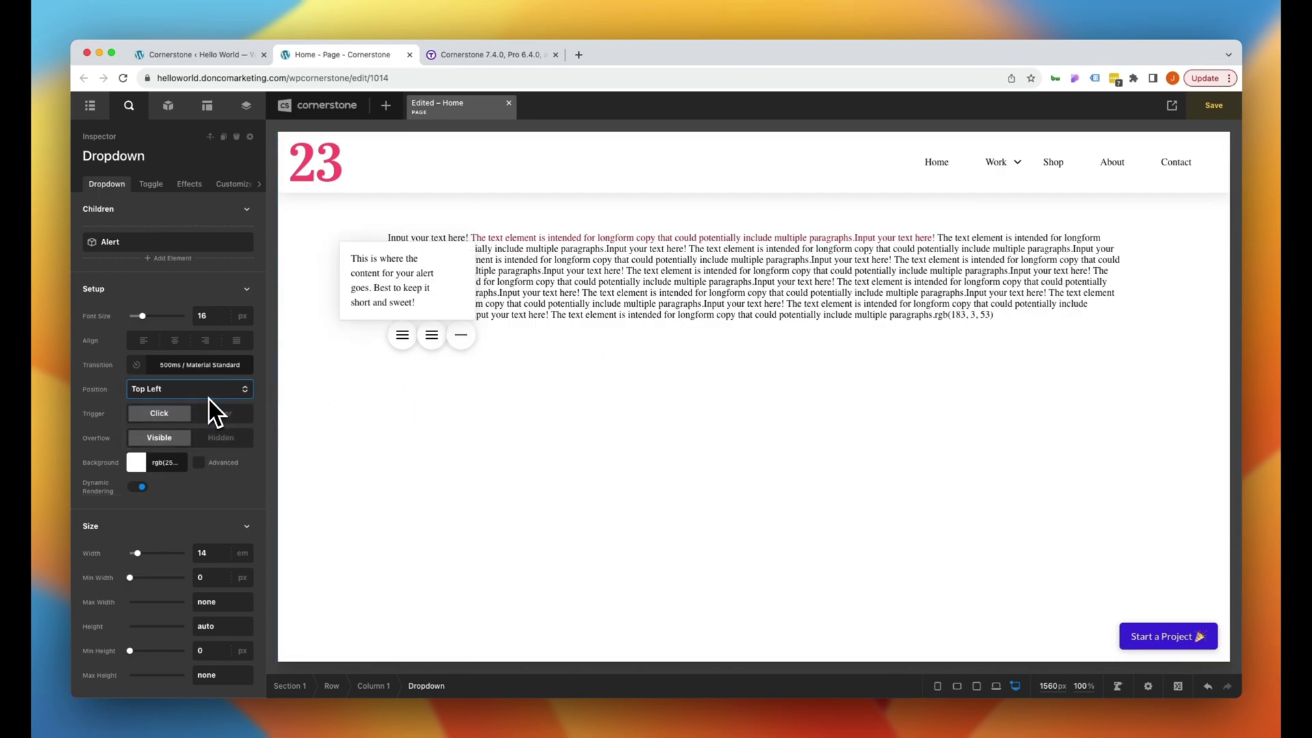
left_click(208, 397)
left_click(198, 416)
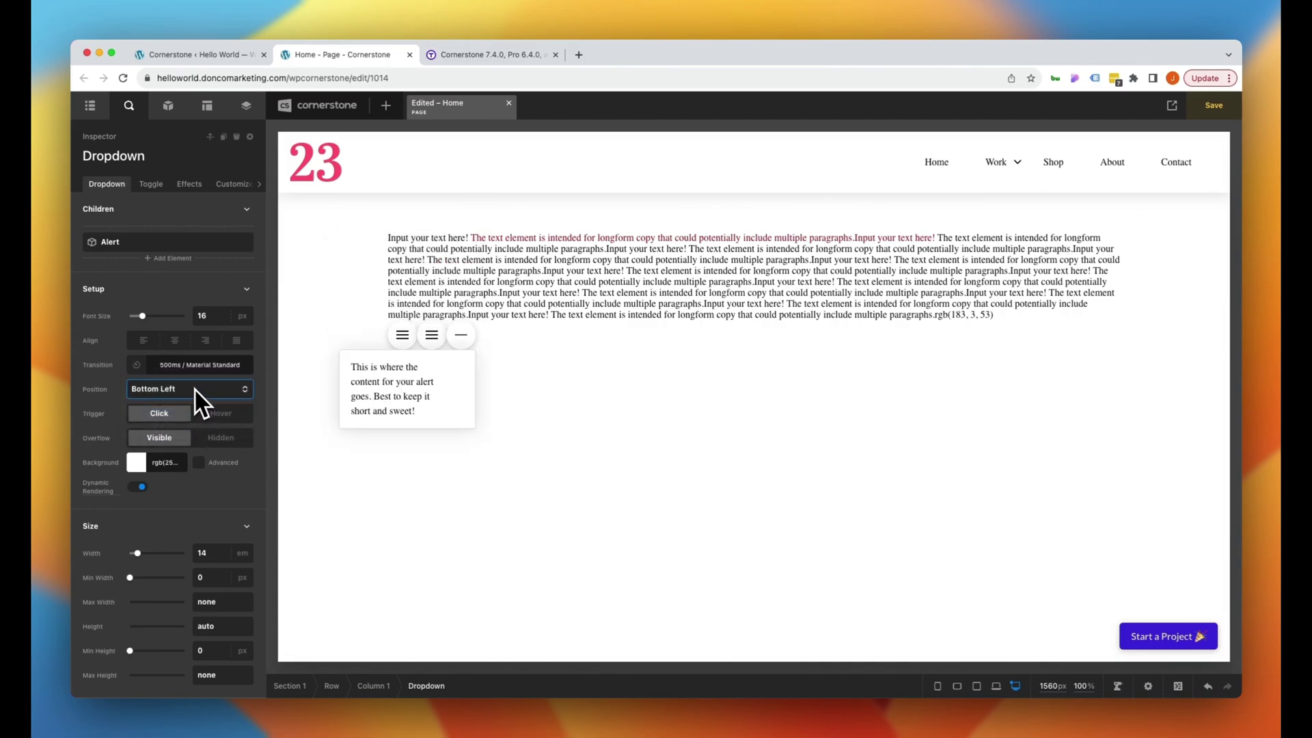
left_click(193, 390)
left_click(187, 354)
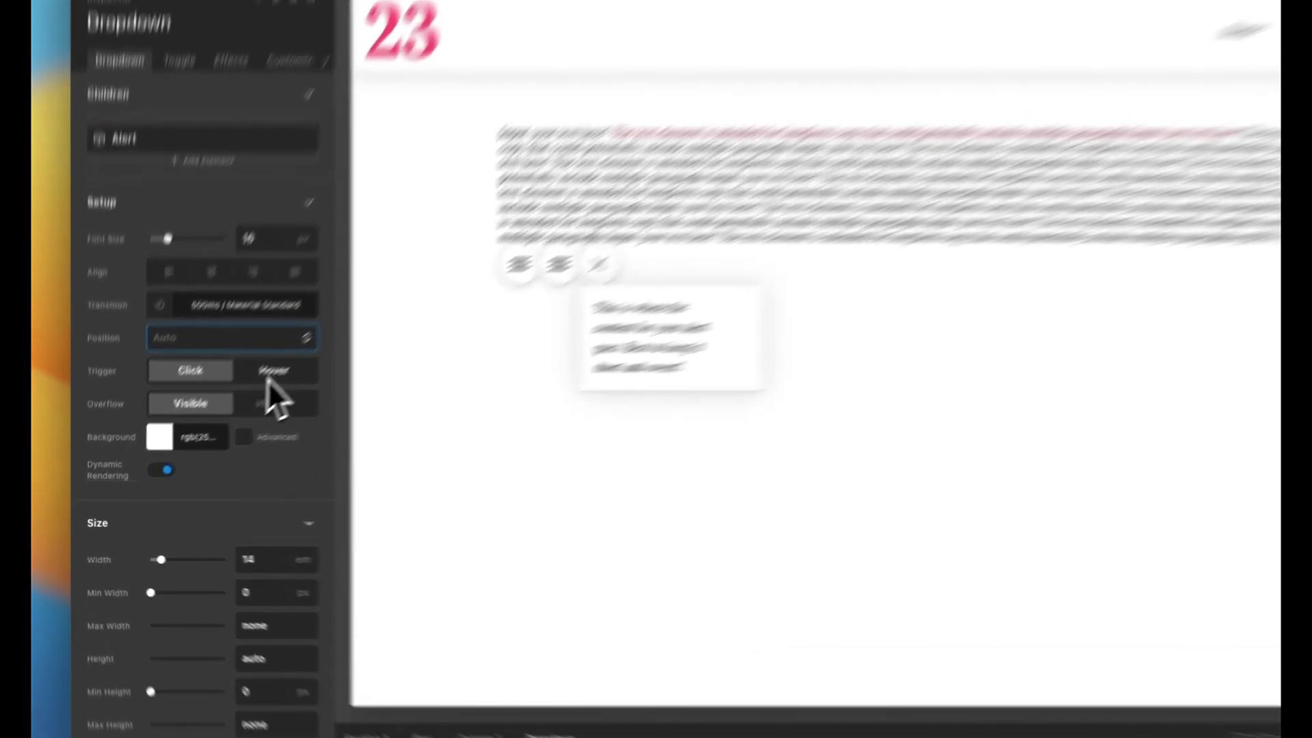
left_click(217, 414)
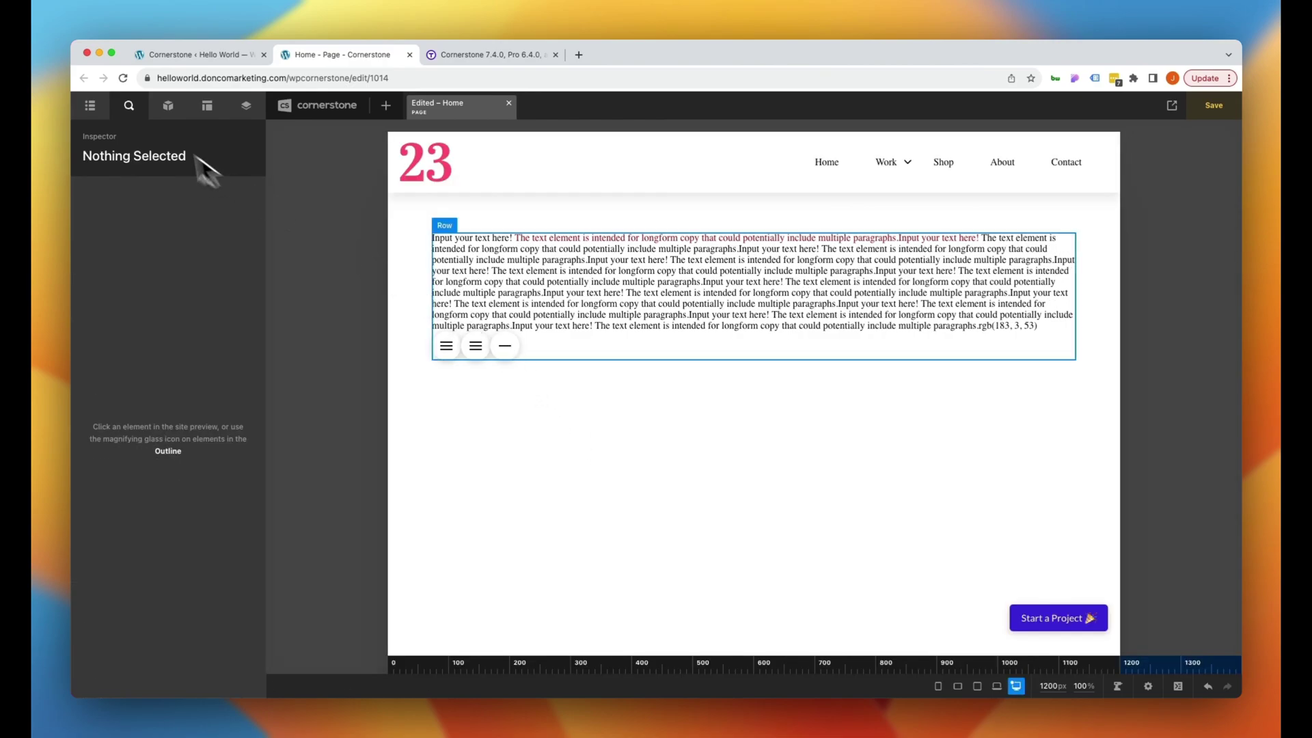
- Add an Accordion element between the text paragraph and the row of toggles
left_click(168, 105)
type("acc")
left_click_drag(123, 223, 546, 336)
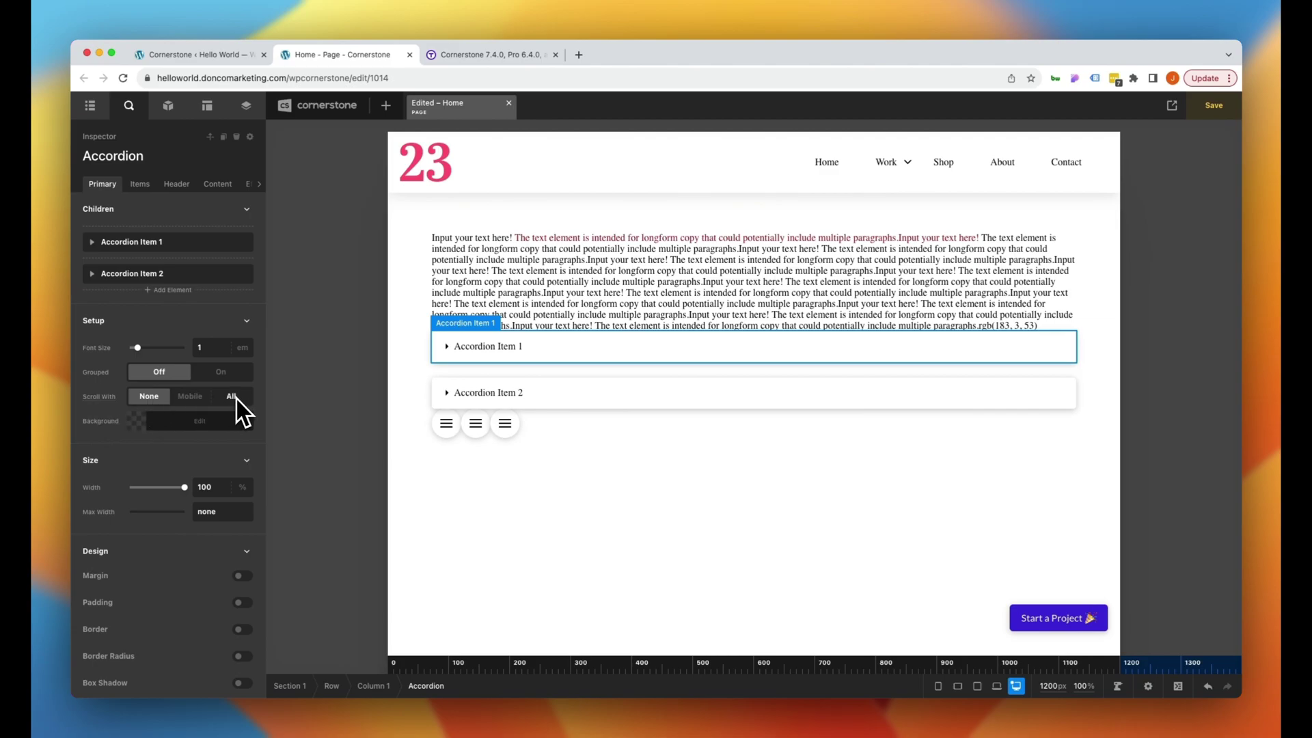
- Open and close Accordion Item 1 at desktop width and again at the 320px breakpoint
left_click(491, 347)
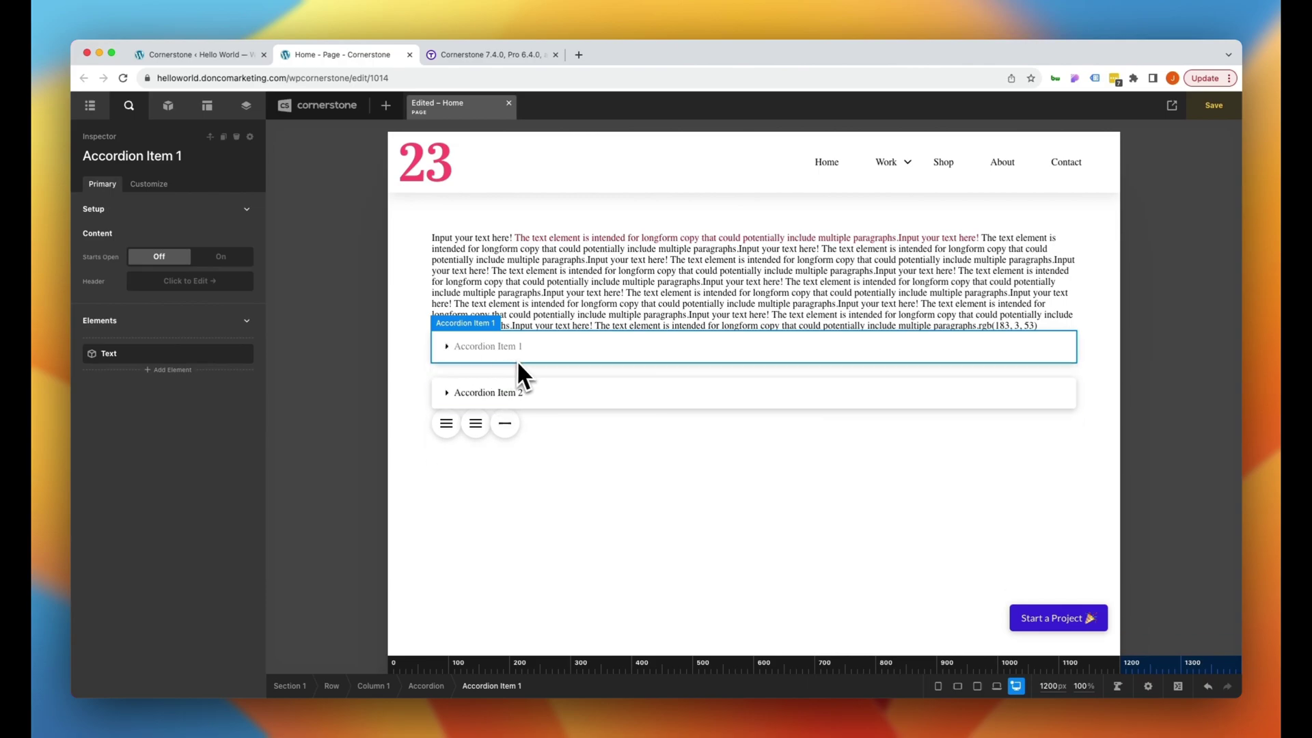
left_click(515, 359)
left_click(518, 379)
left_click(938, 688)
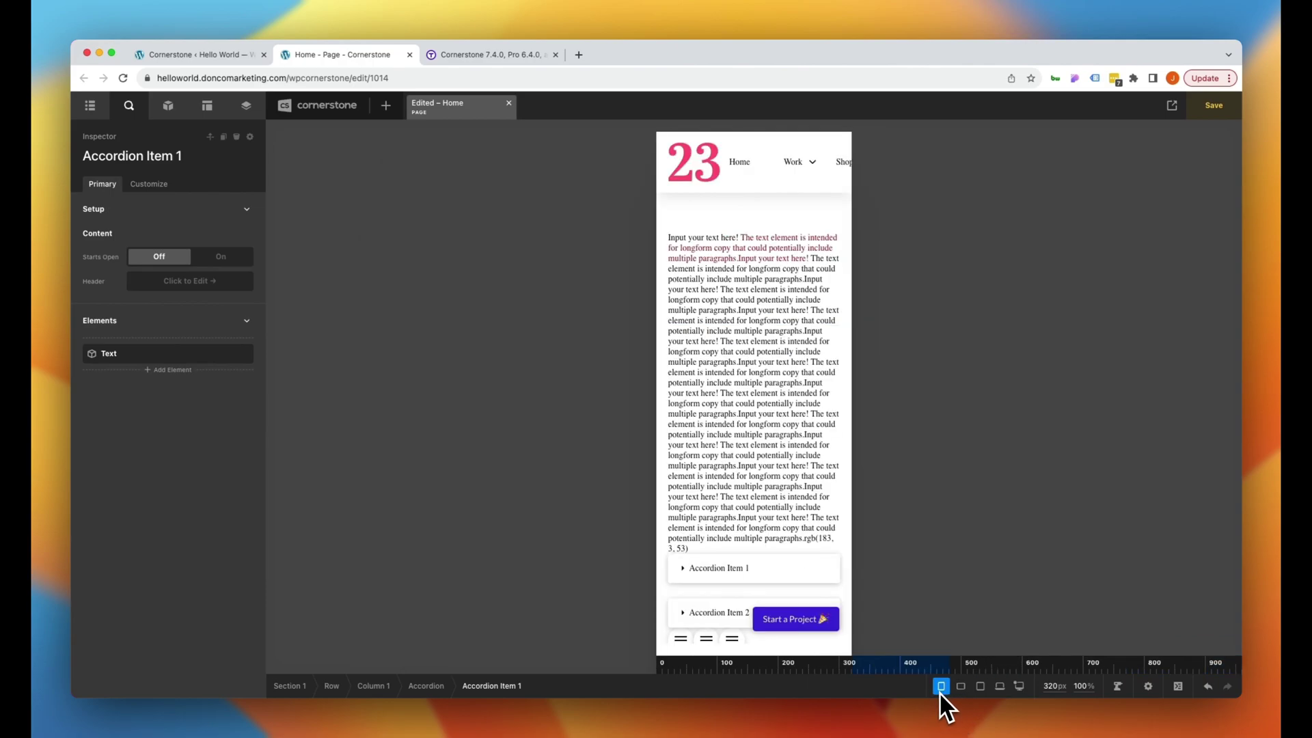
left_click(718, 569)
left_click(718, 572)
left_click(717, 571)
left_click(717, 572)
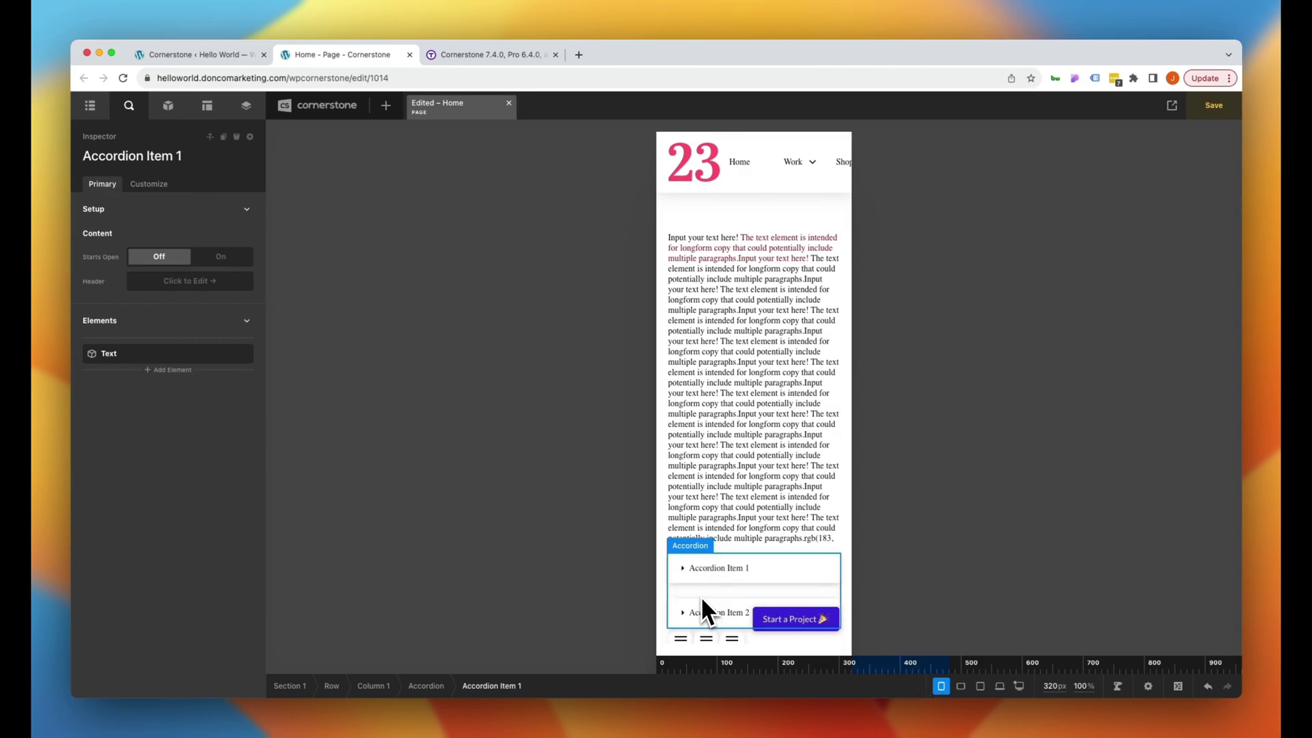
- Set the Accordion's Scroll With option to Mobile and test opening and closing both items at the 320px breakpoint
left_click(700, 594)
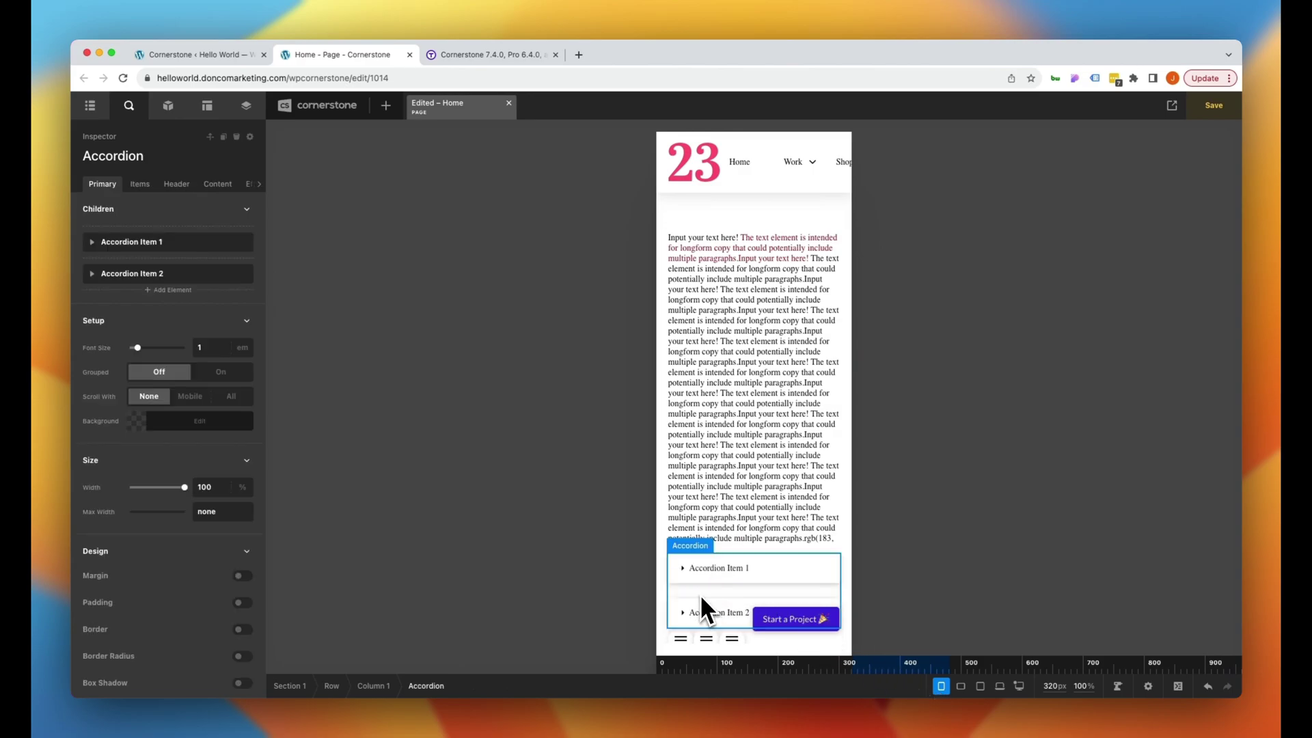
left_click(198, 399)
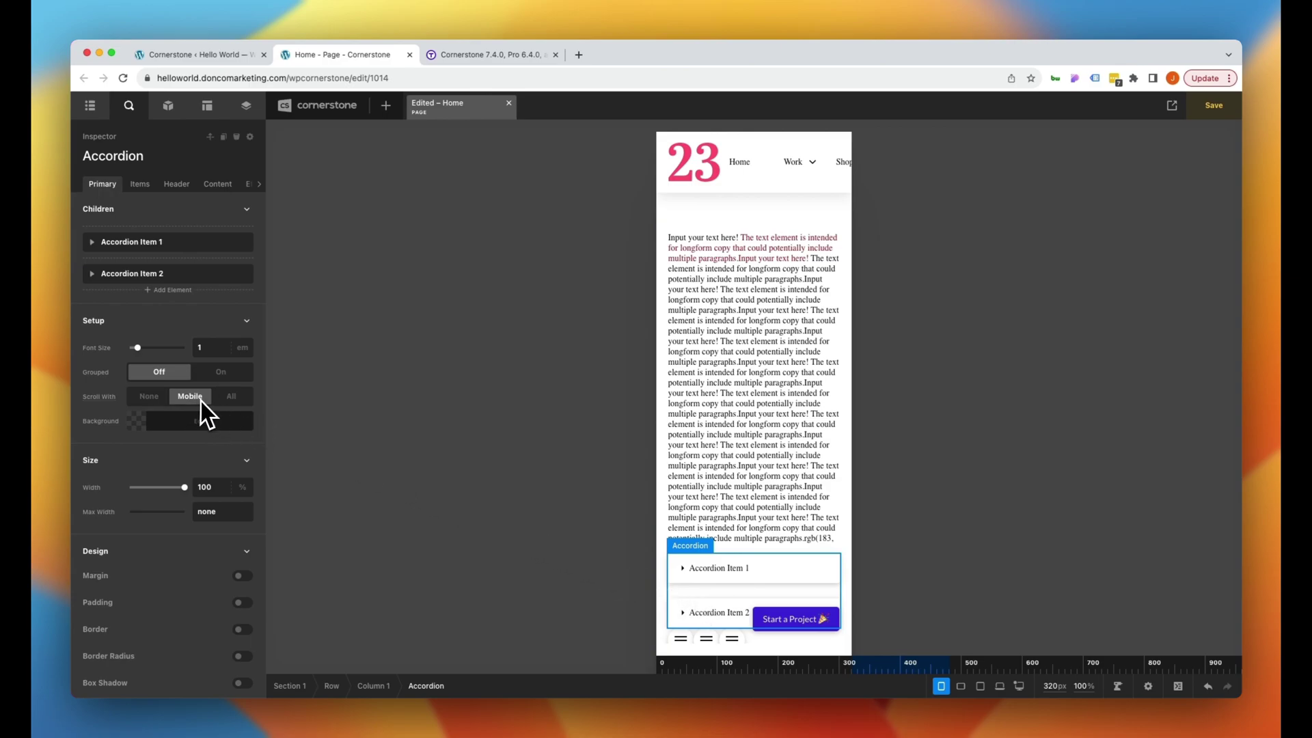
left_click(719, 574)
scroll(712, 520, "down", 2)
left_click(710, 509)
left_click(716, 565)
scroll(714, 546, "down", 1)
left_click(711, 526)
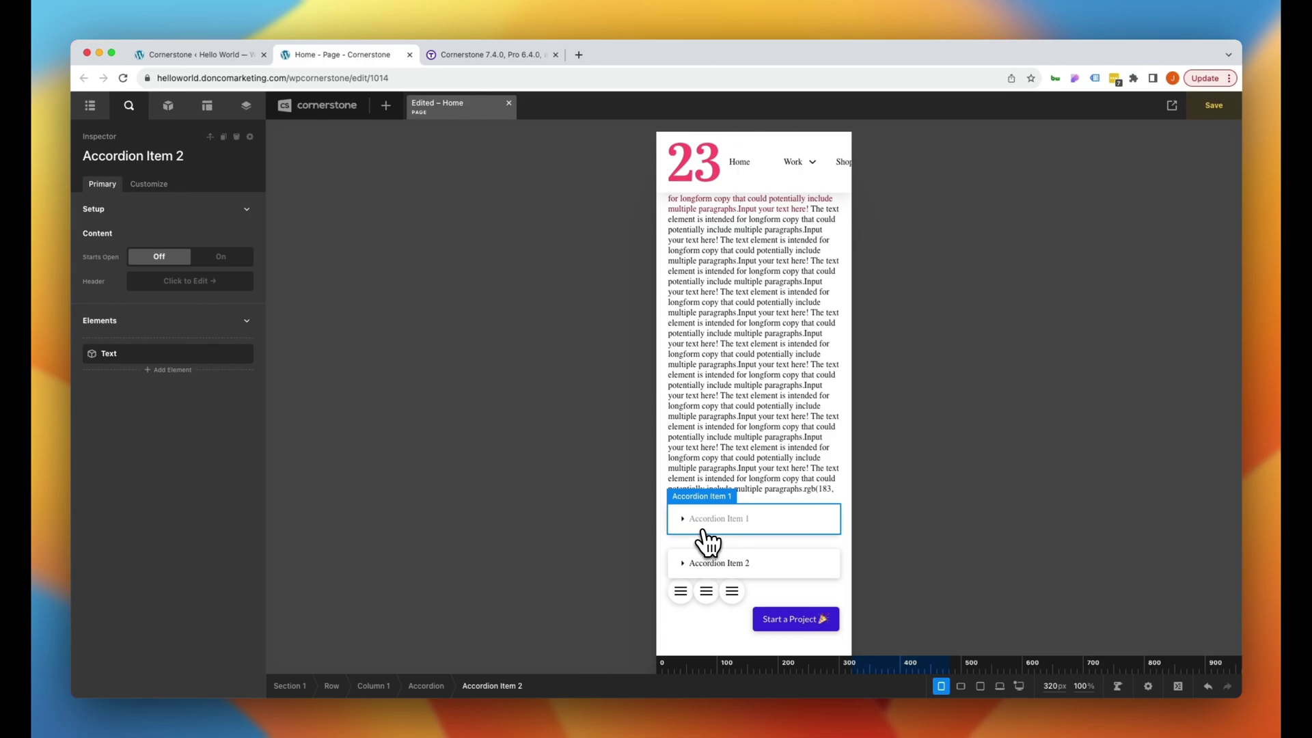
- Return to the full desktop width and set Column 1's Looper Provider to Query Builder
left_click(1018, 686)
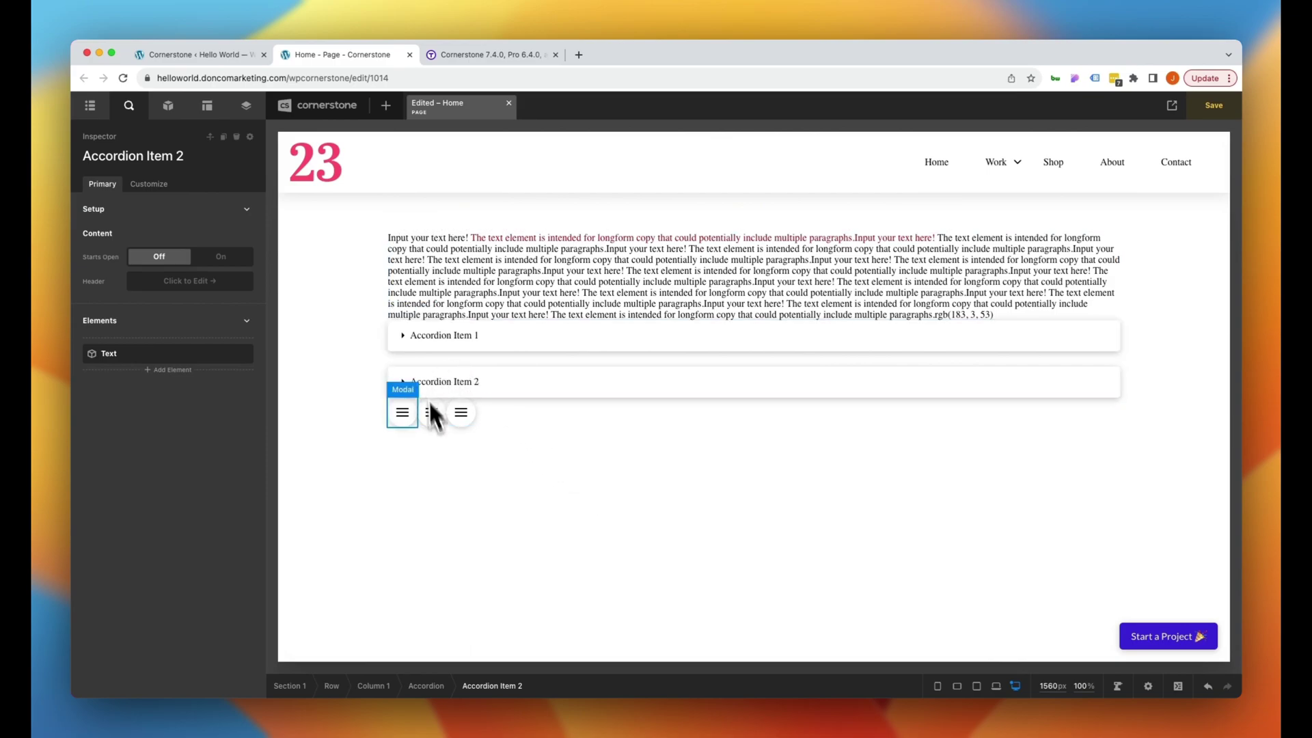
left_click(499, 410)
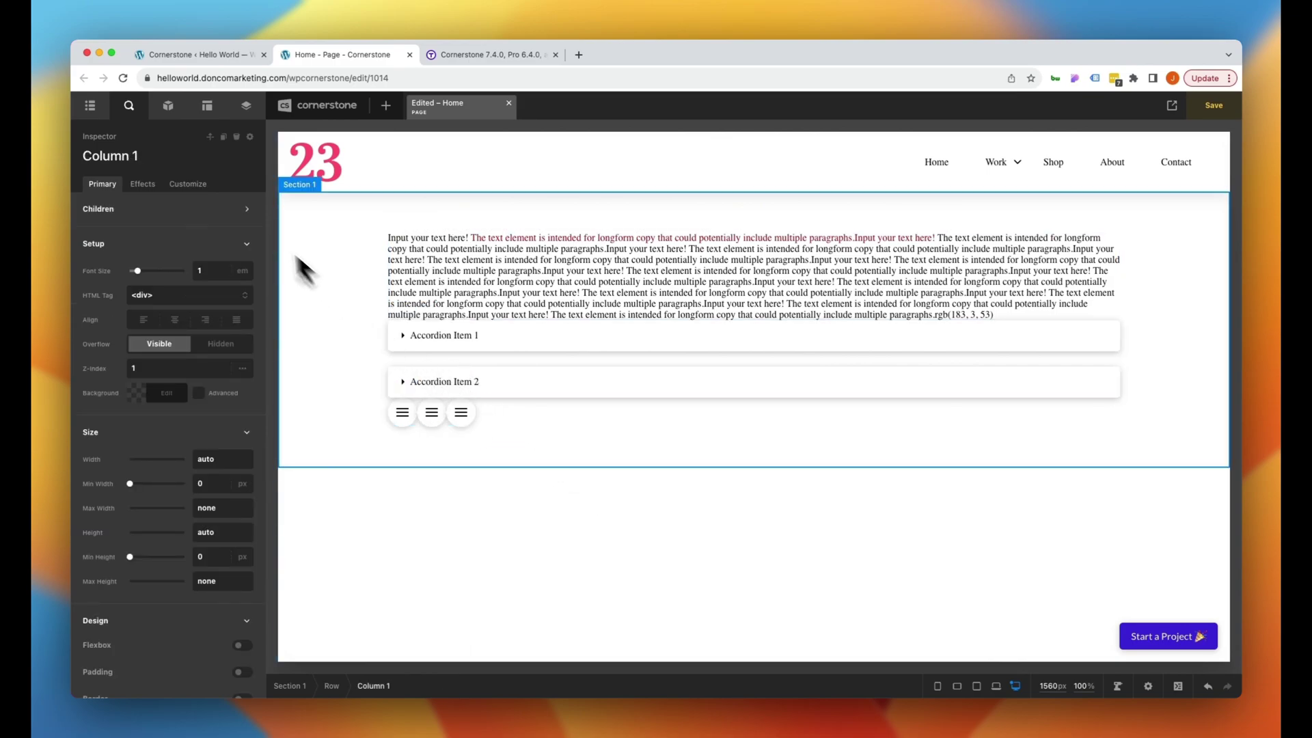
left_click(199, 187)
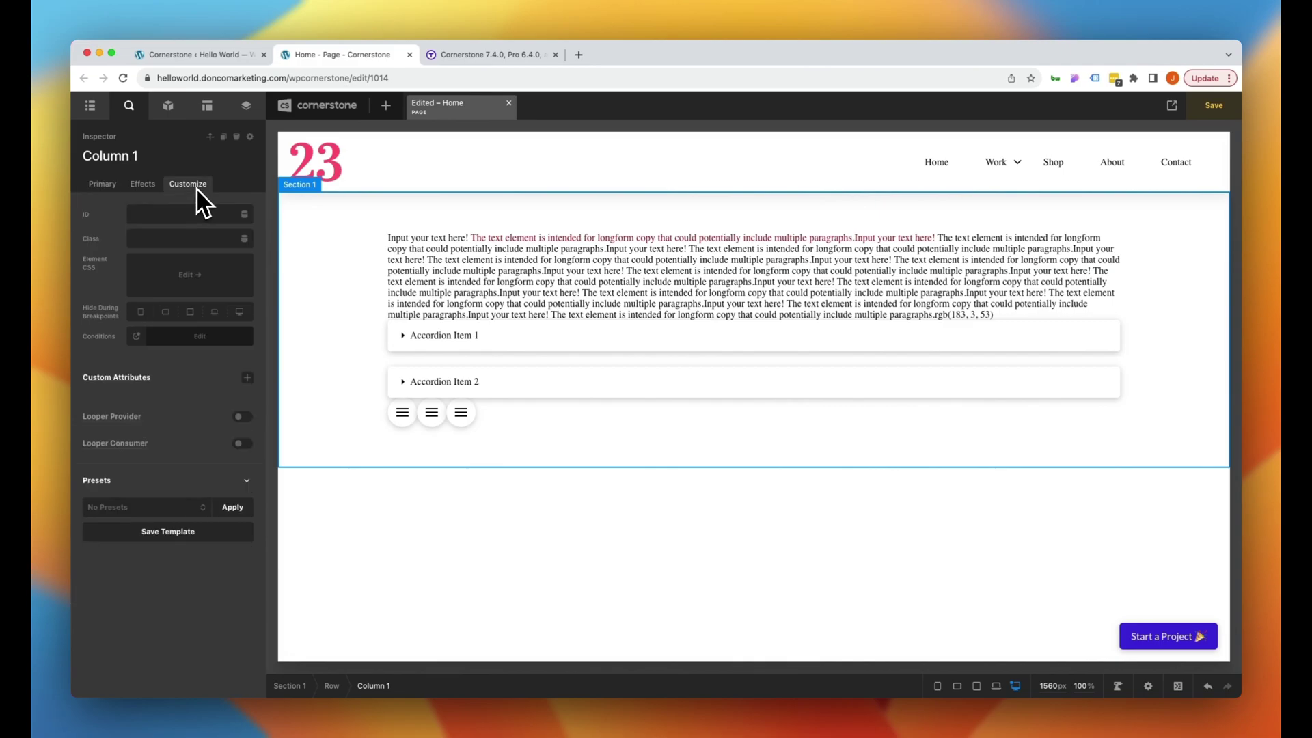
left_click(242, 416)
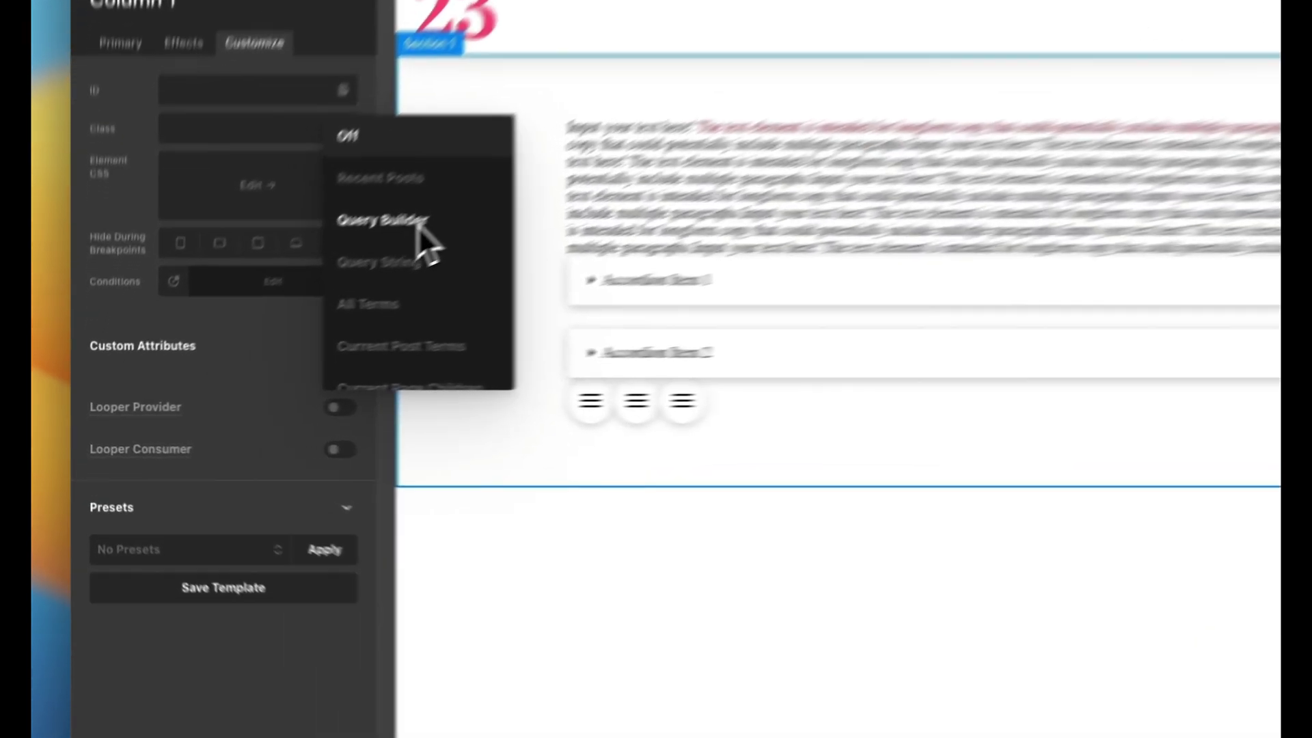
left_click(294, 301)
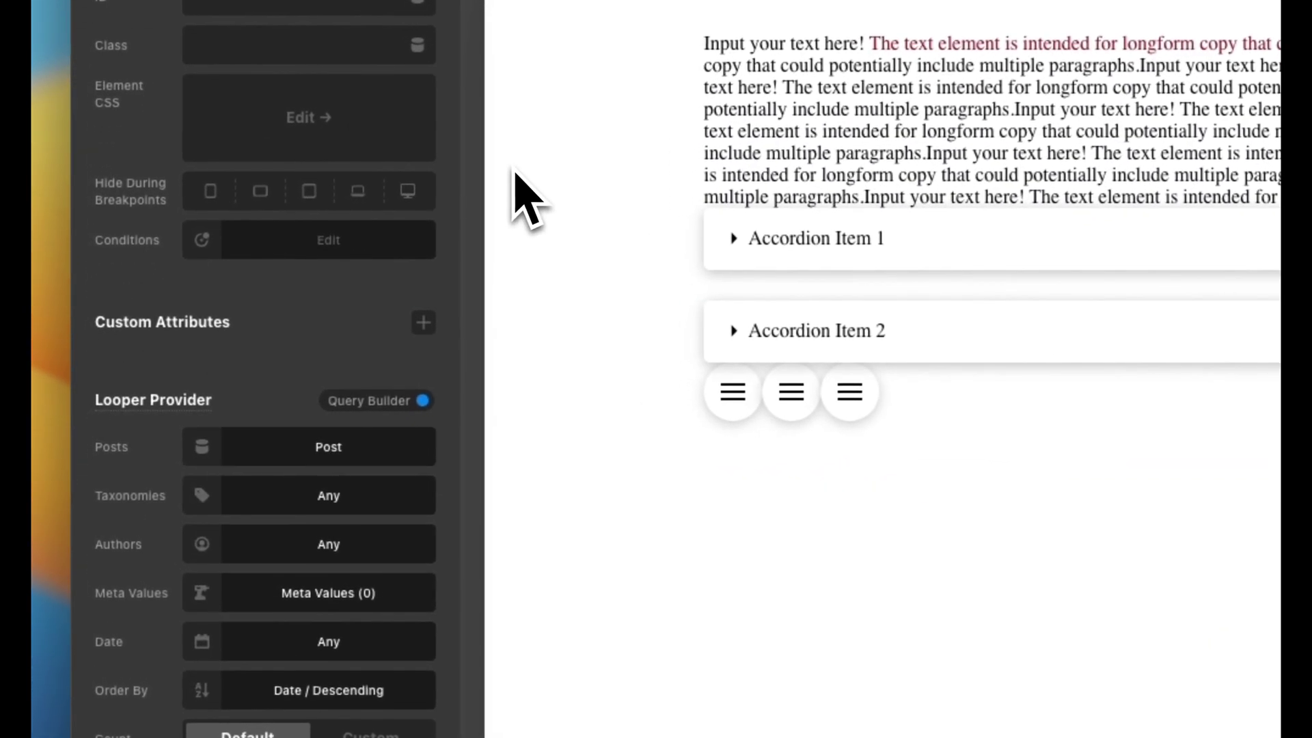
- Set the Query Builder's post type to Location
left_click(282, 447)
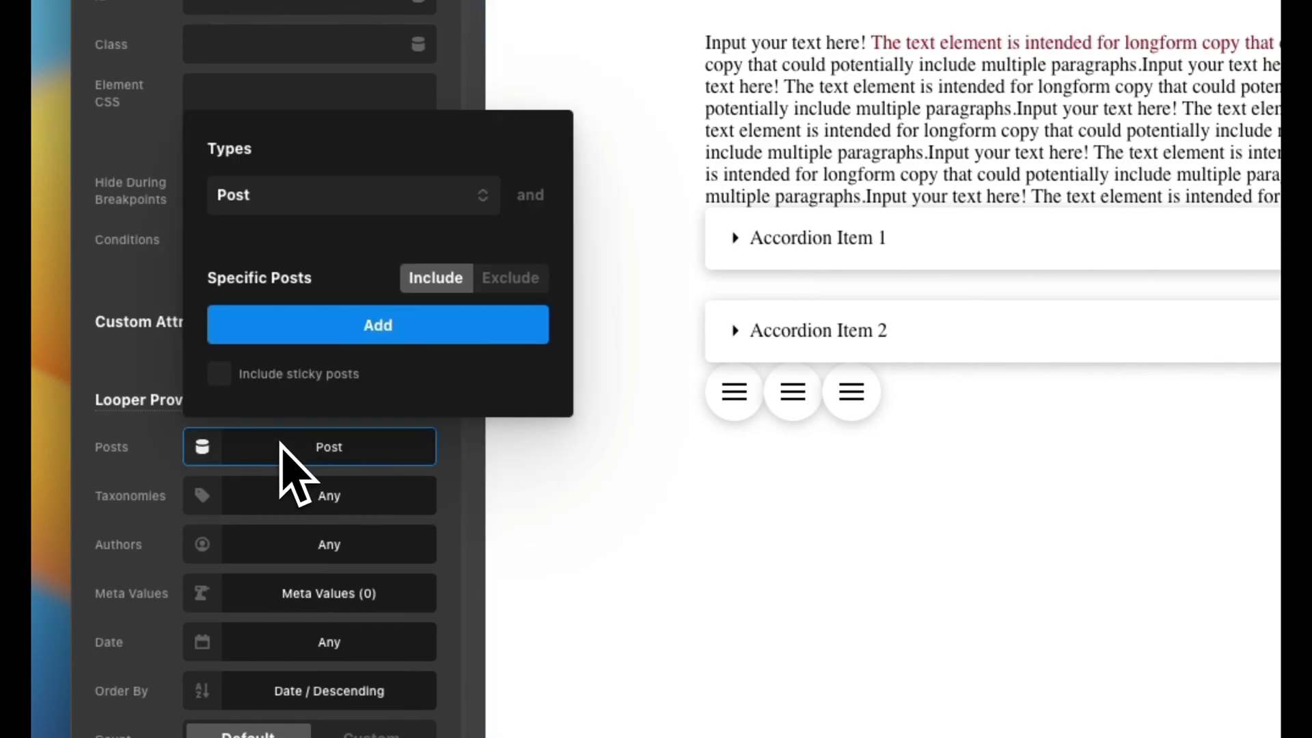
left_click(347, 195)
scroll(346, 287, "down", 3)
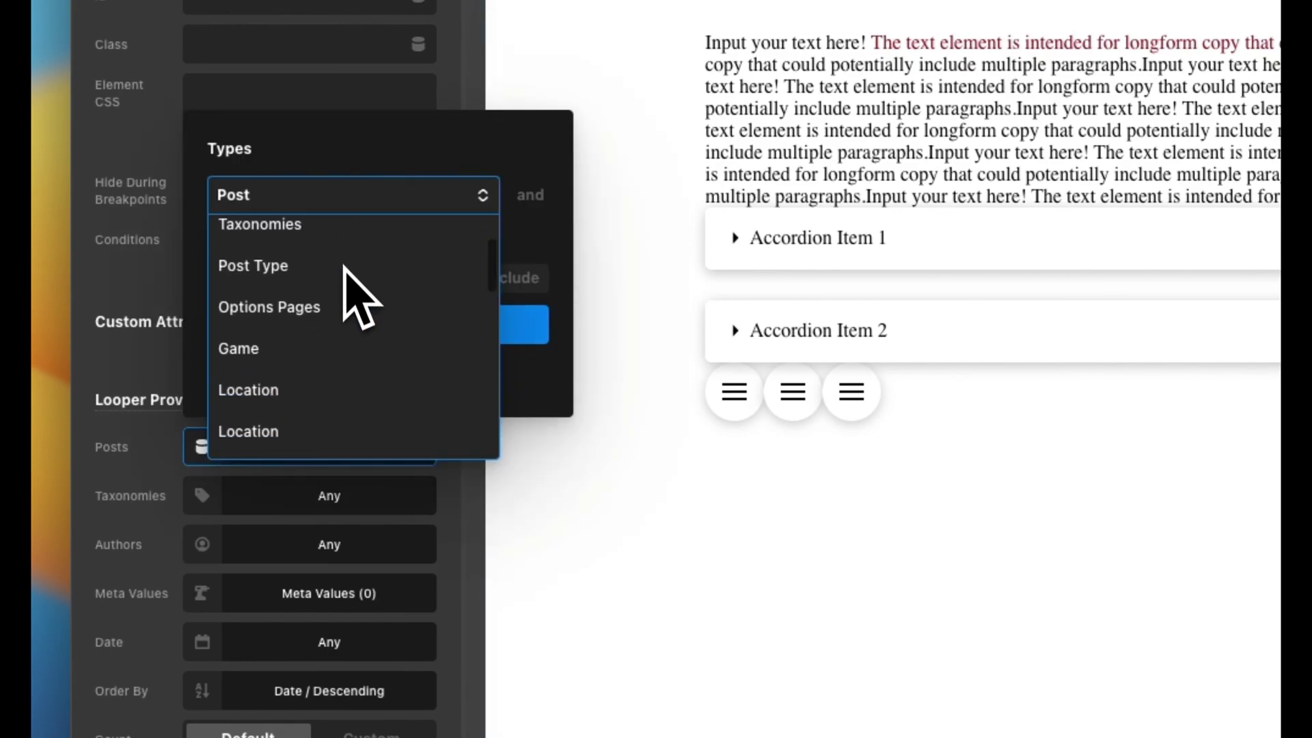
left_click(345, 302)
left_click(171, 393)
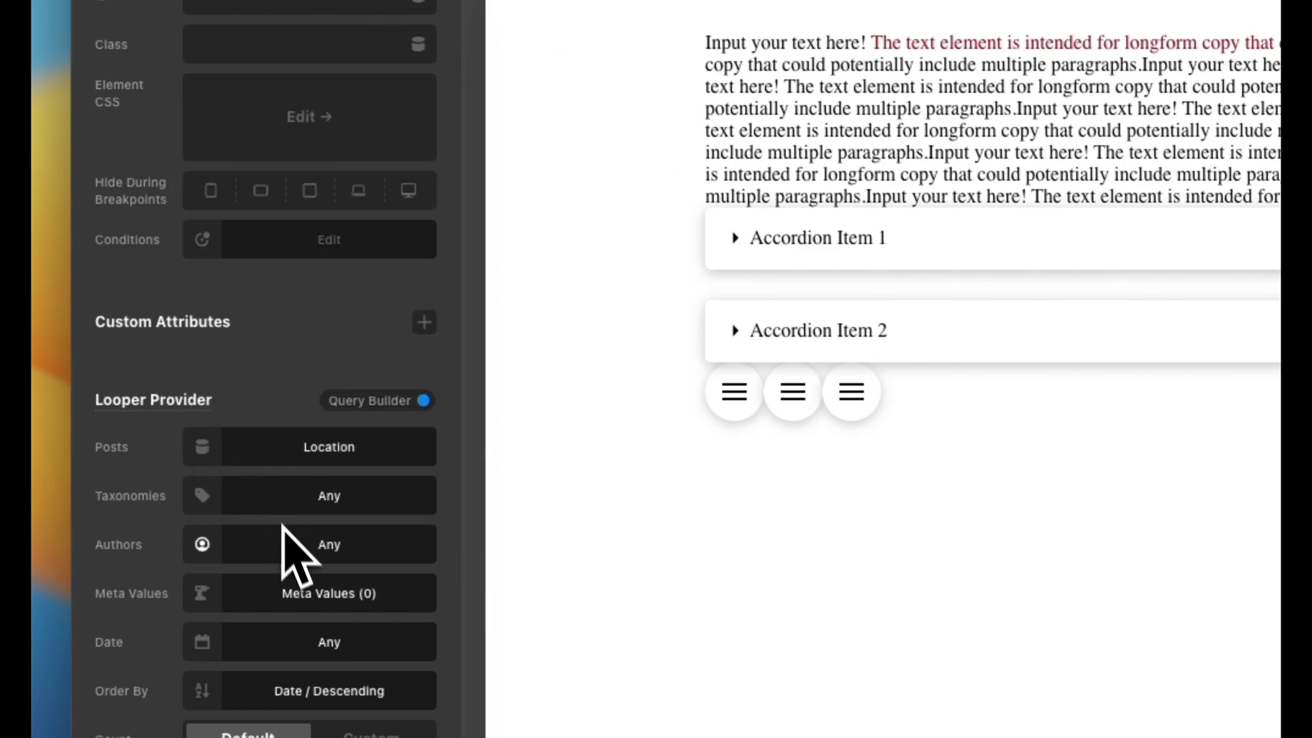
- Add a meta value condition to the query with the _sale_price key and the Exists comparison
left_click(266, 592)
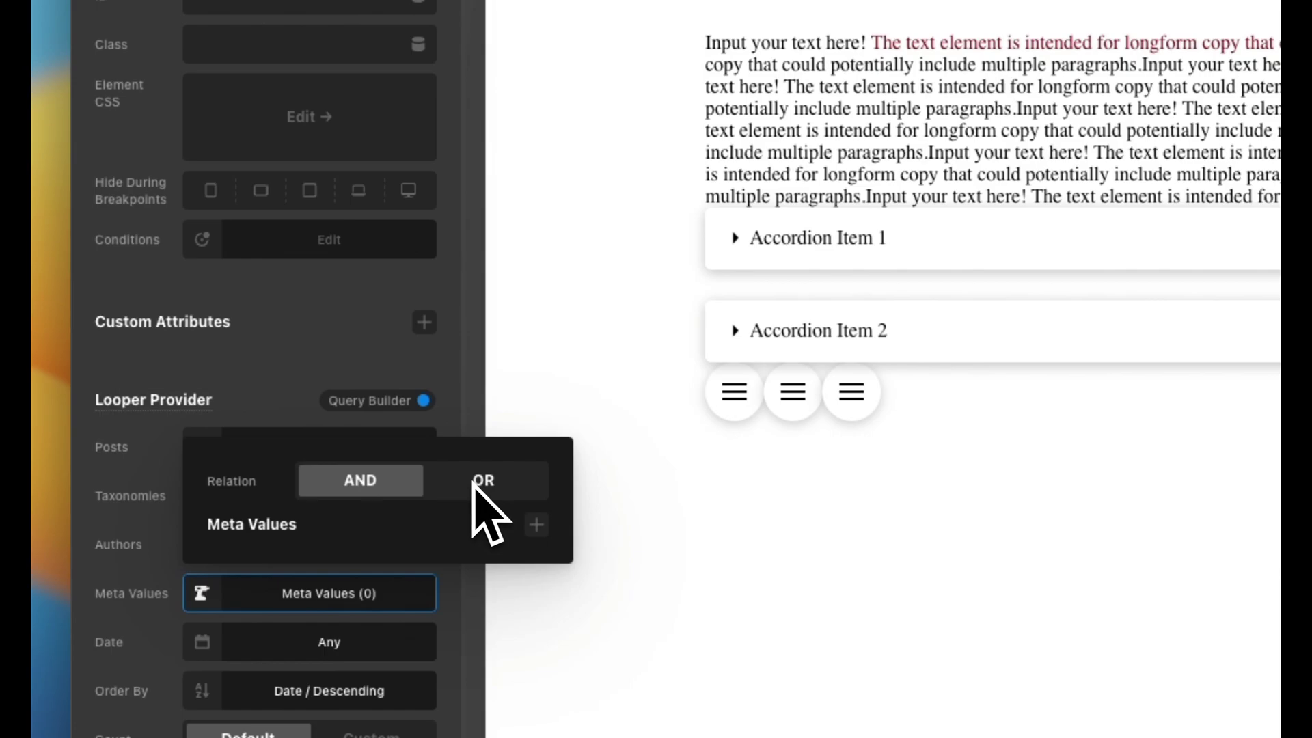
left_click(536, 525)
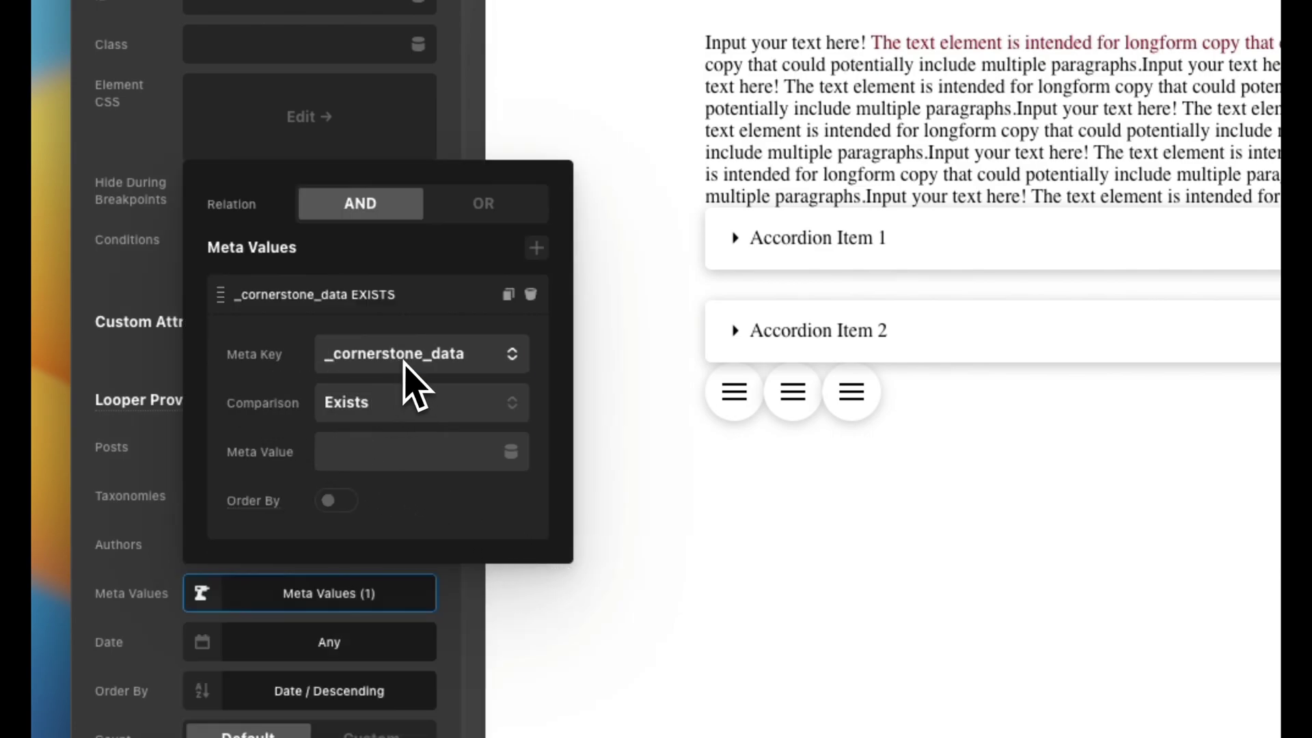
left_click(404, 362)
scroll(437, 482, "up", 4)
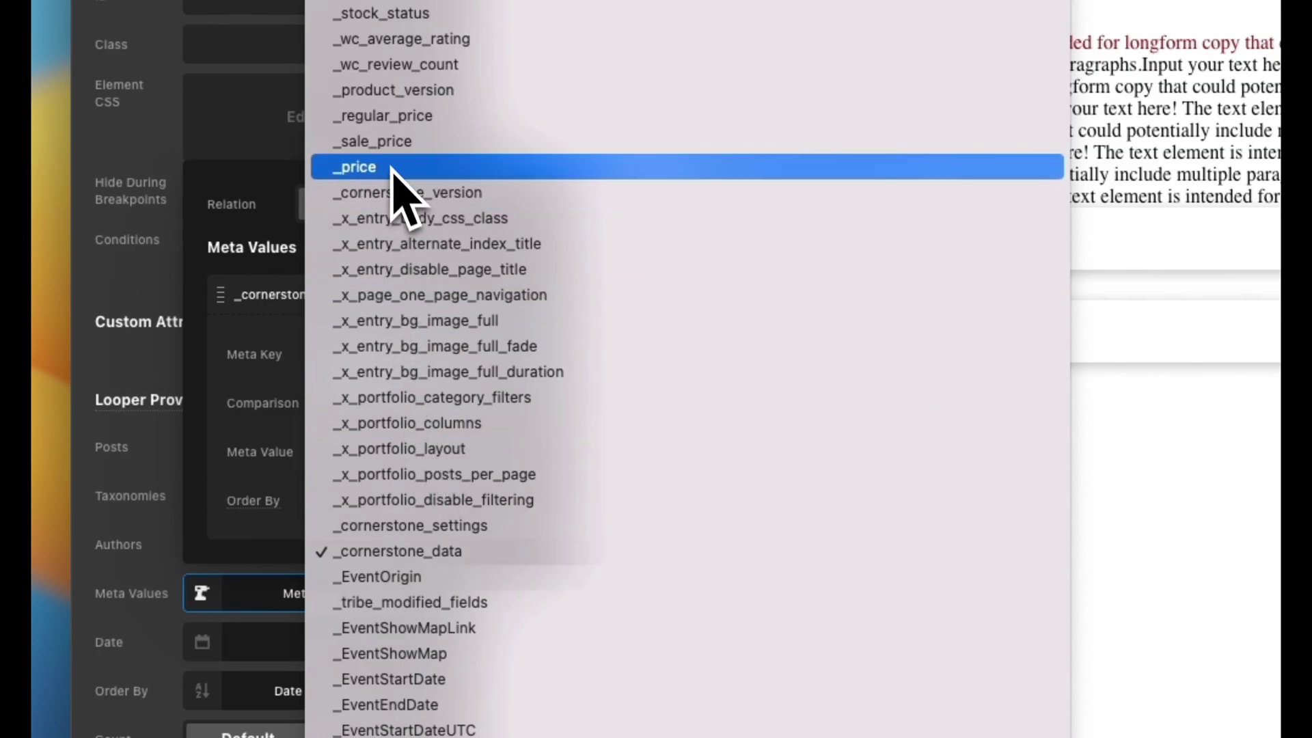
left_click(379, 151)
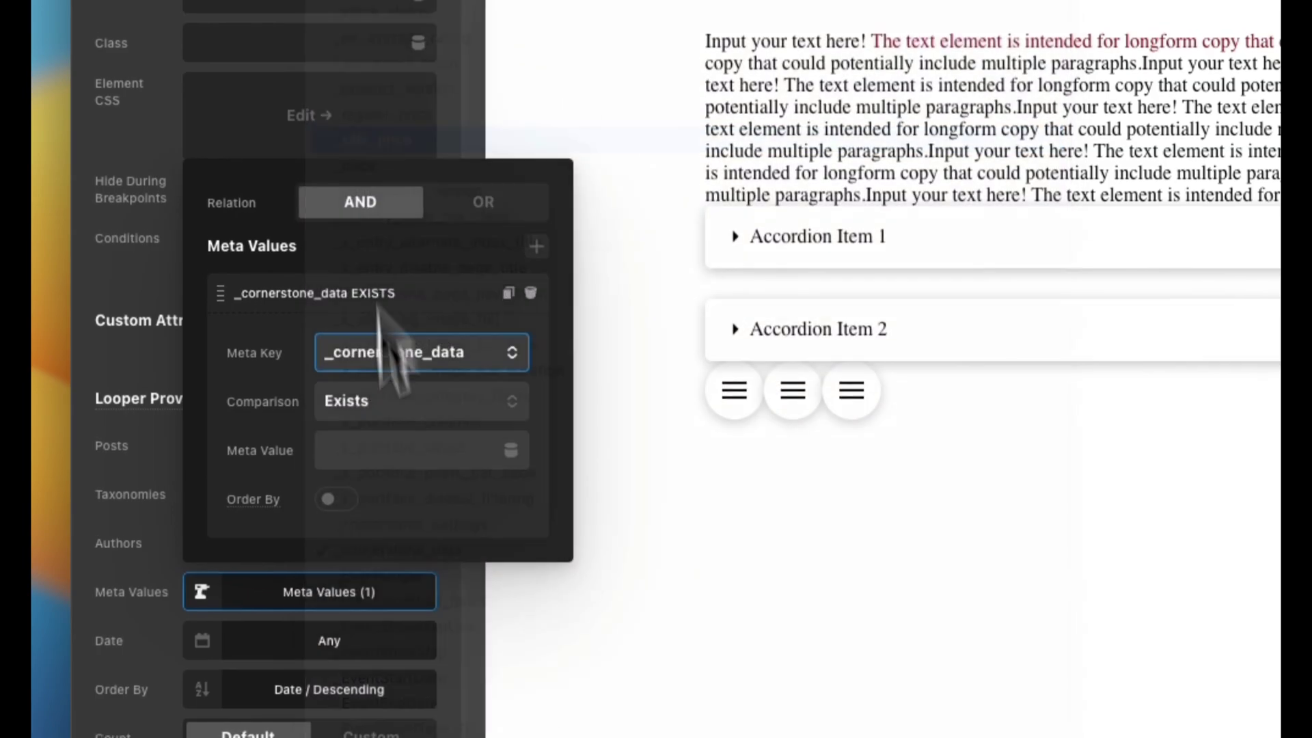
scroll(473, 641, "down", 1)
left_click(390, 378)
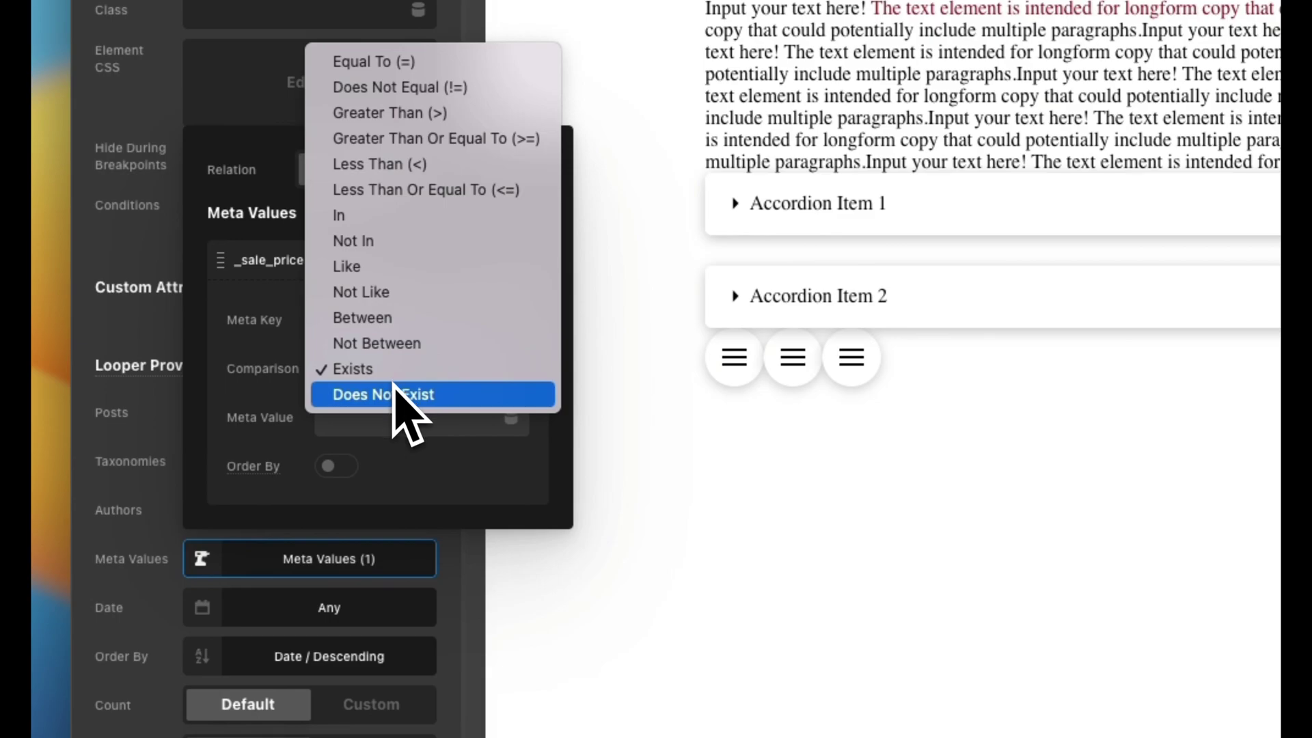
left_click(333, 369)
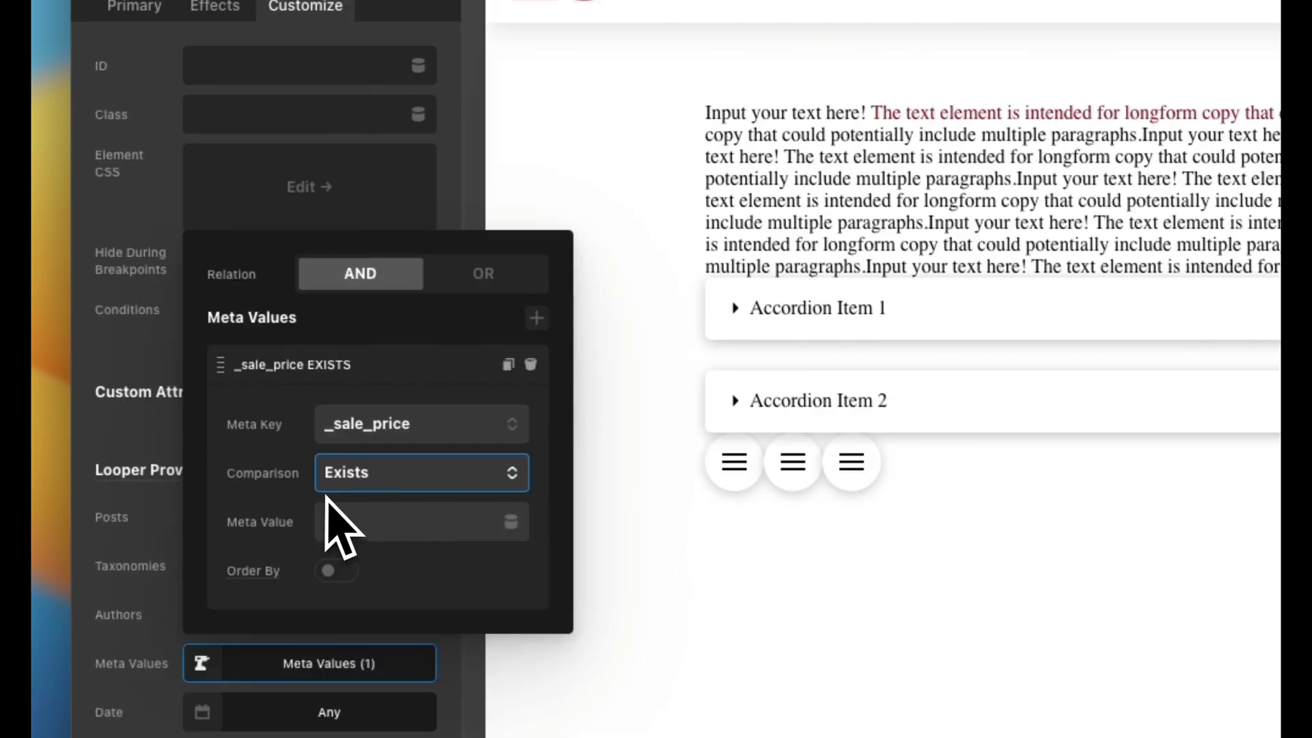
- Turn on Order By for the _sale_price condition with the ASC direction and collapse the entry
left_click(338, 527)
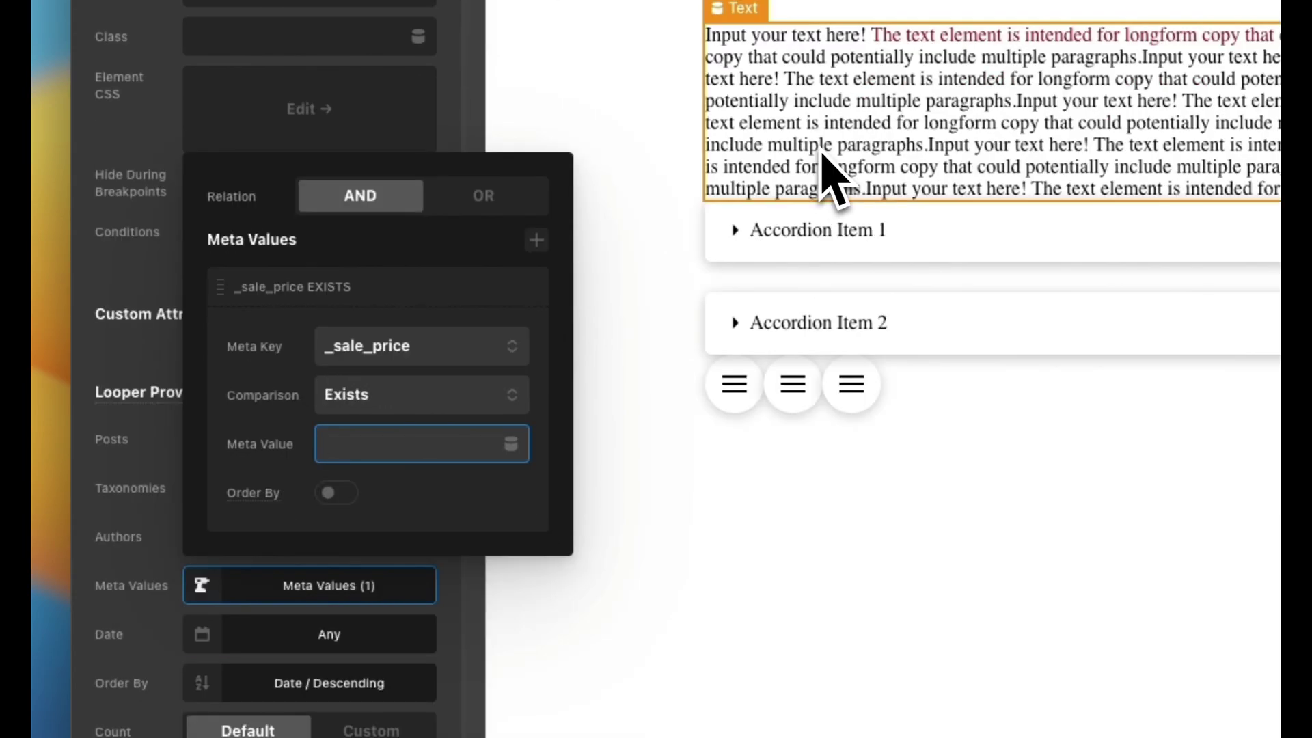
left_click(338, 495)
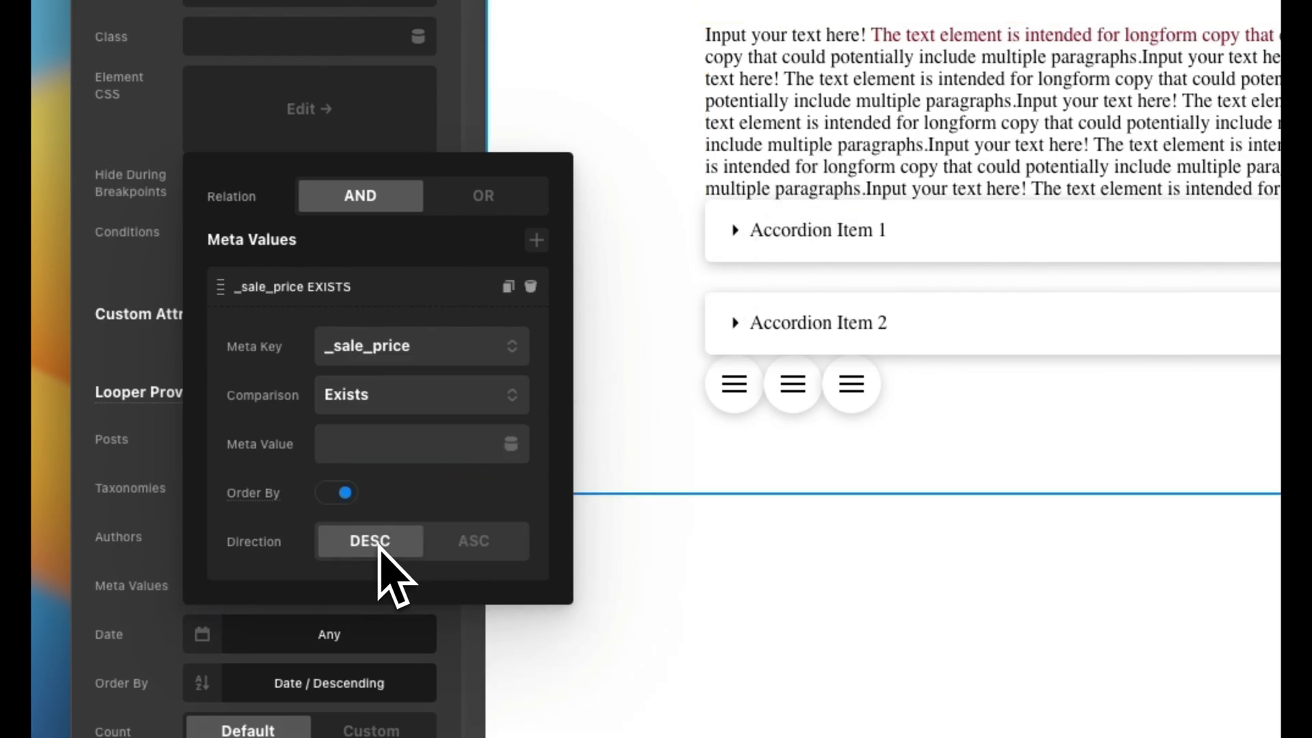
left_click(450, 544)
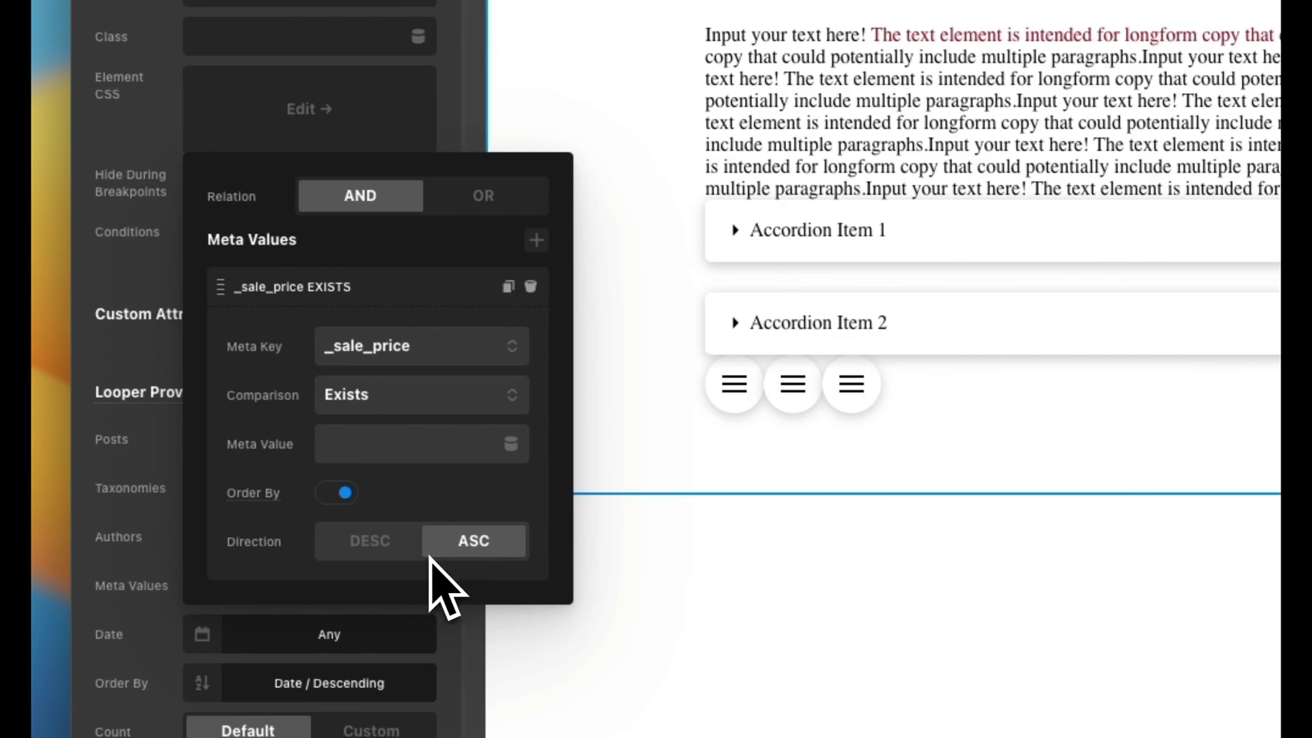
left_click(448, 287)
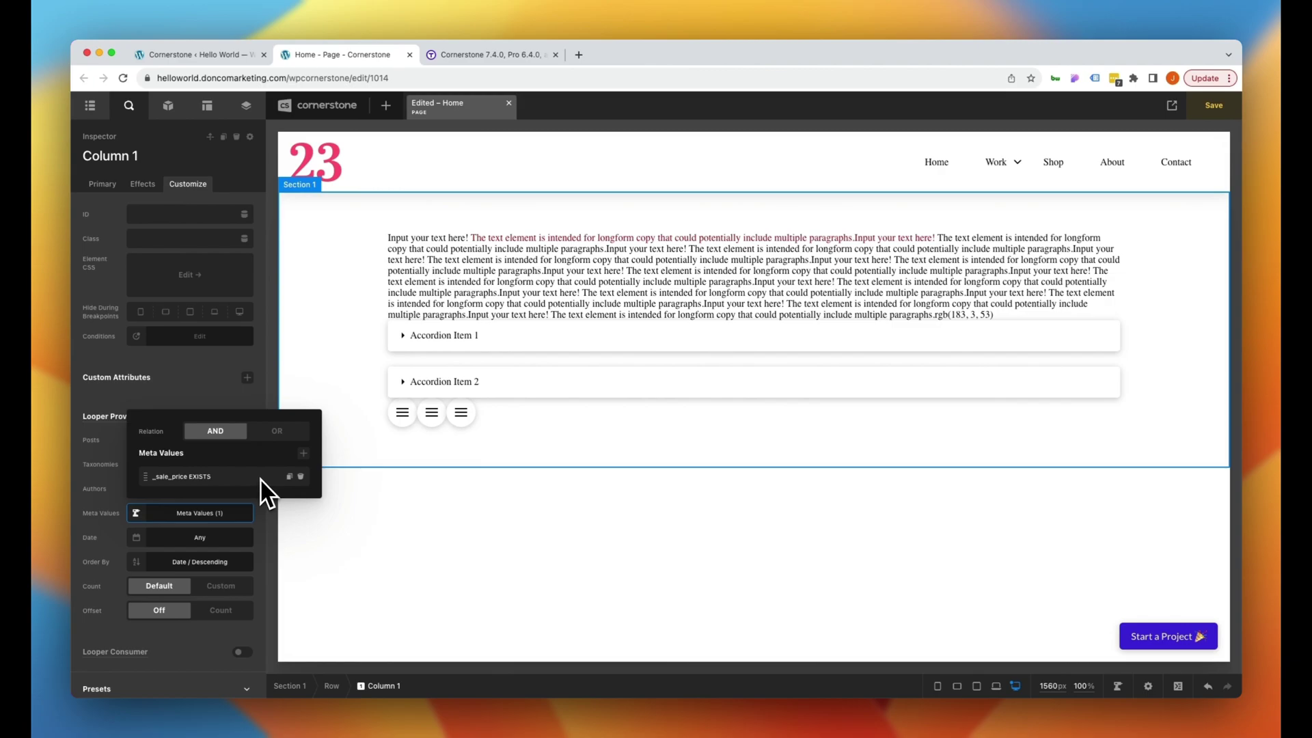
- Browse the Looper Provider types and check the External API setting in the WordPress Cornerstone settings, returning to the page editor
scroll(215, 359, "down", 2)
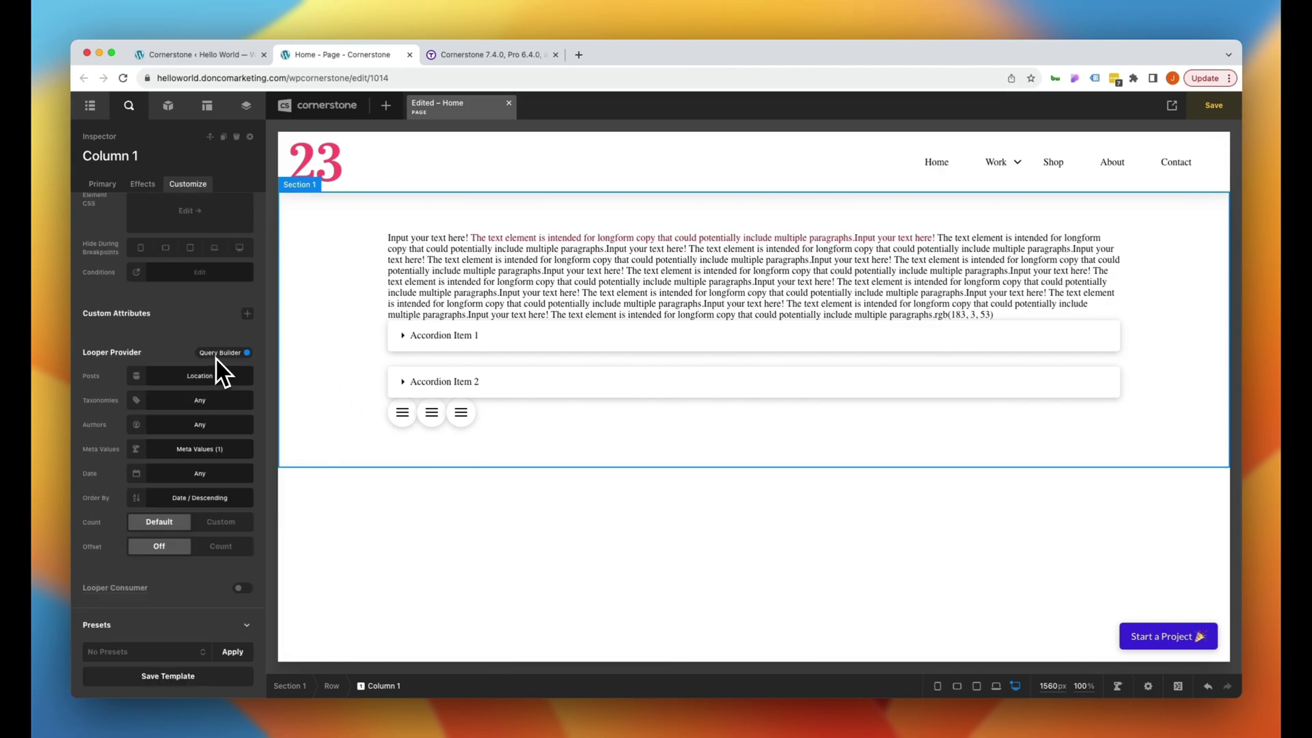
left_click(217, 352)
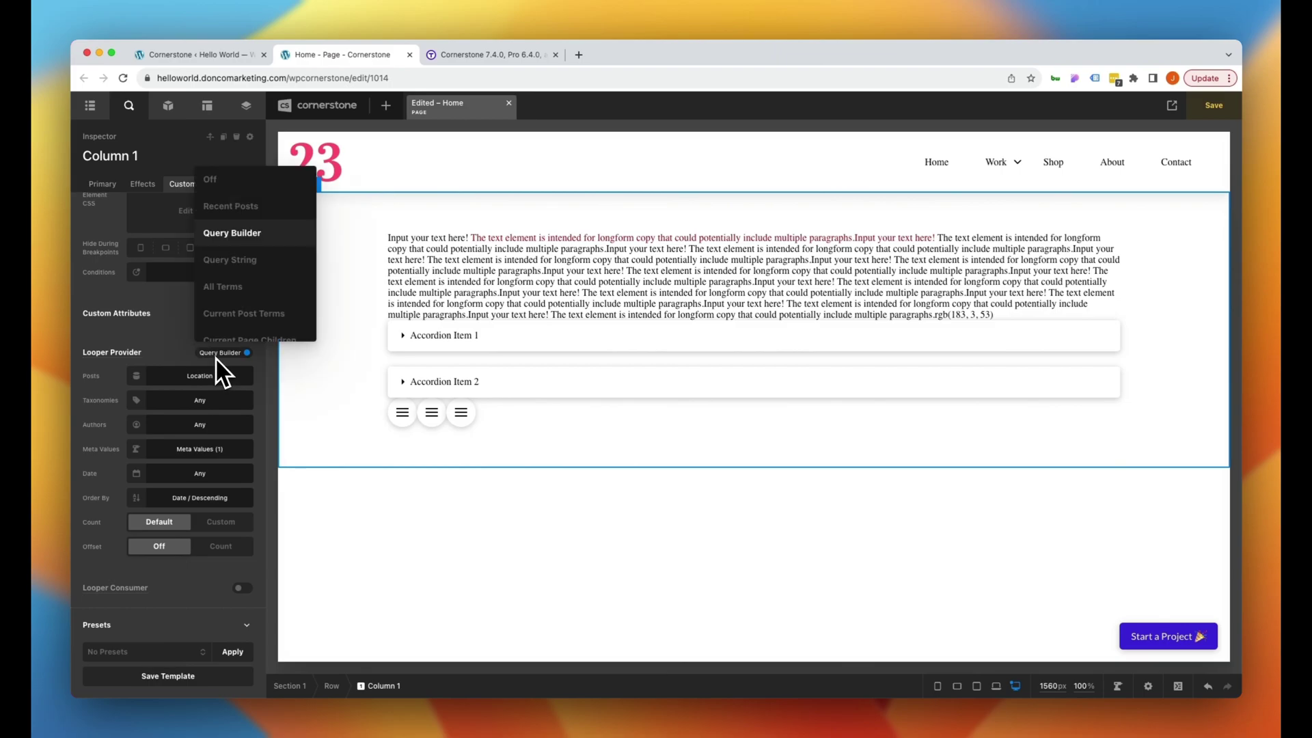
scroll(270, 314, "down", 6)
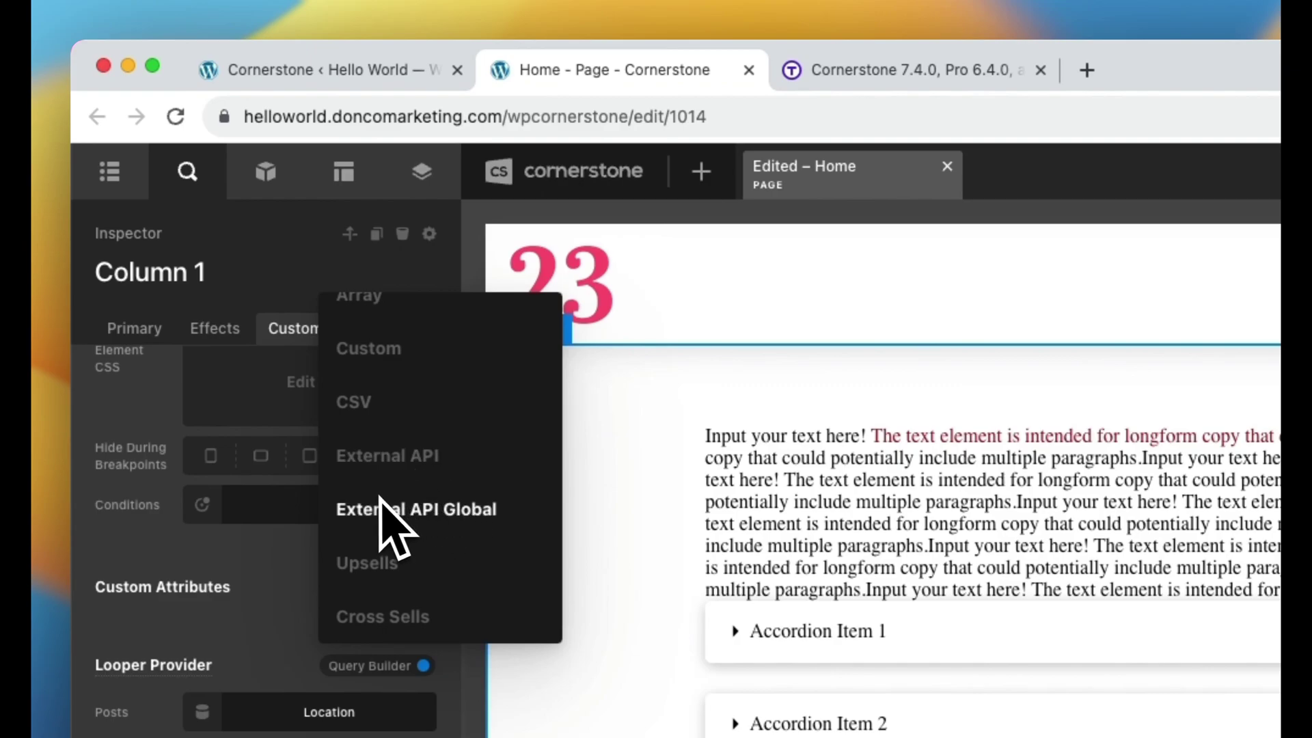
key("ctrl+shift+Tab")
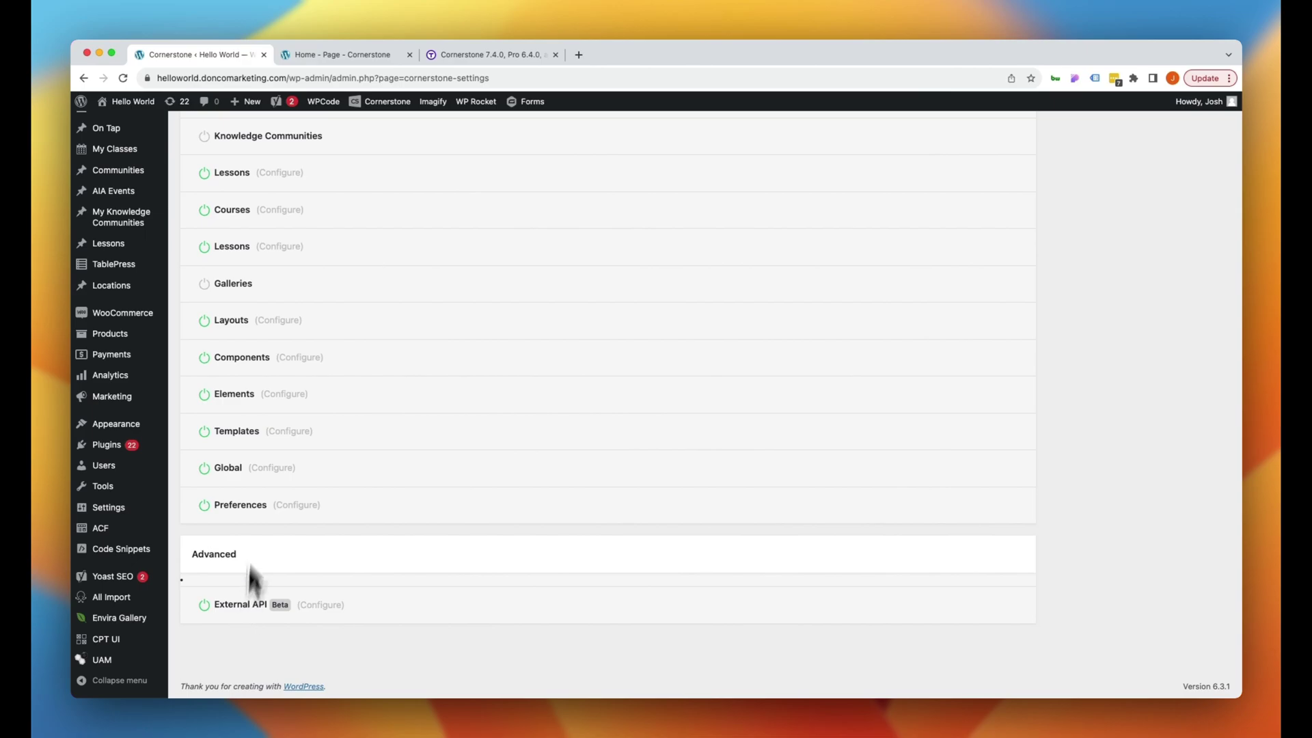
left_click(301, 61)
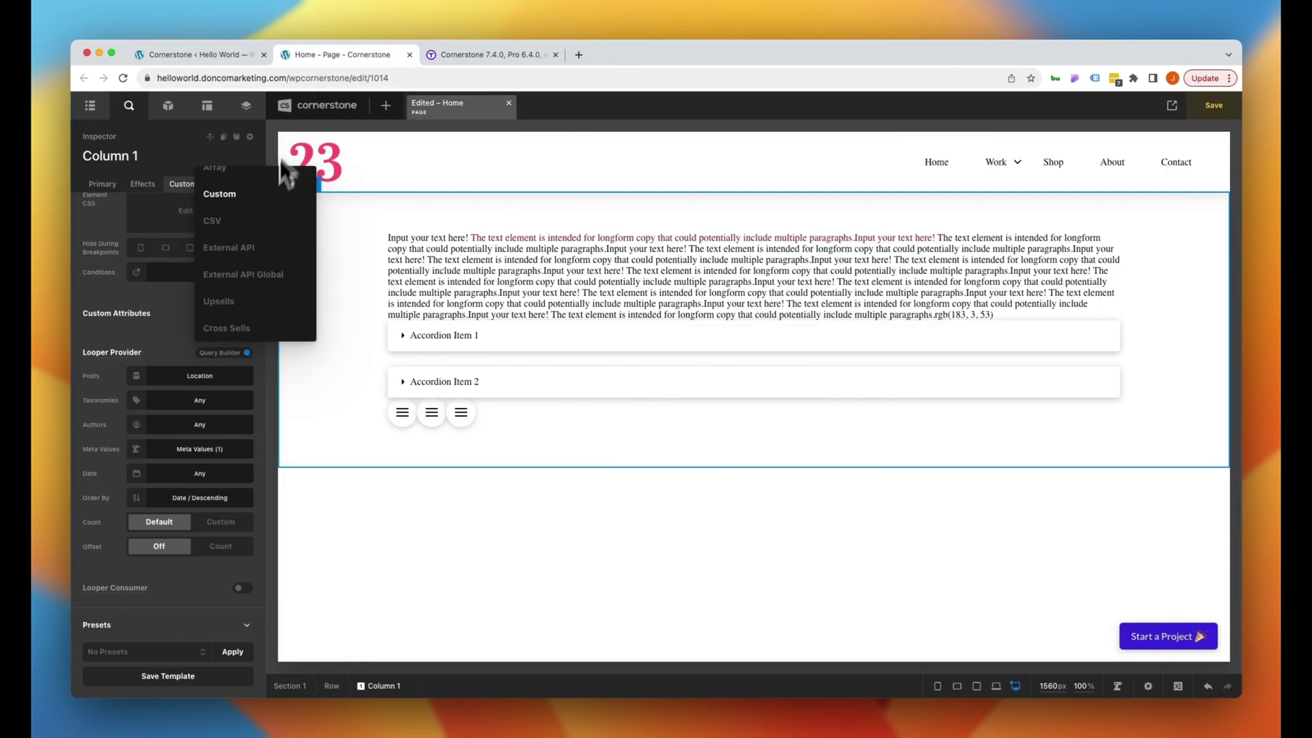
- Switch Column 1's Looper Provider to CSV and look at its File and Delimiter fields
left_click(239, 222)
left_click(207, 464)
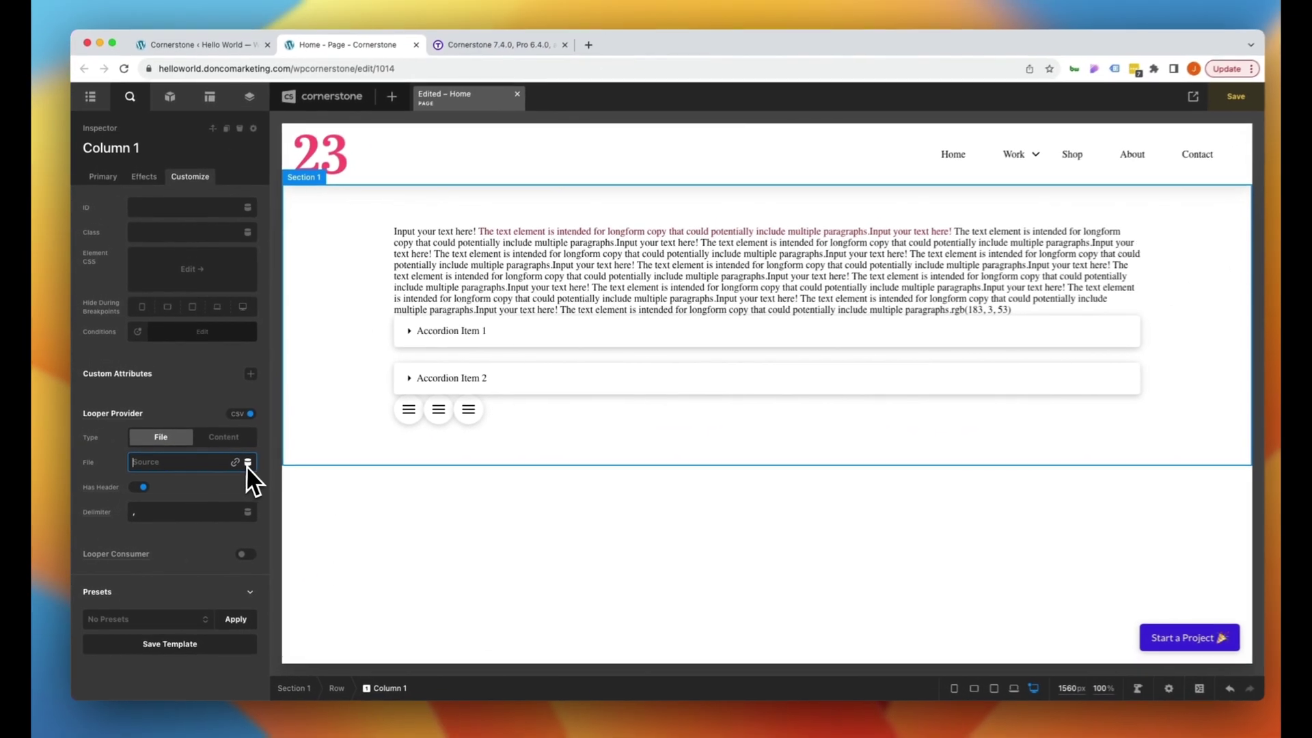
left_click(141, 512)
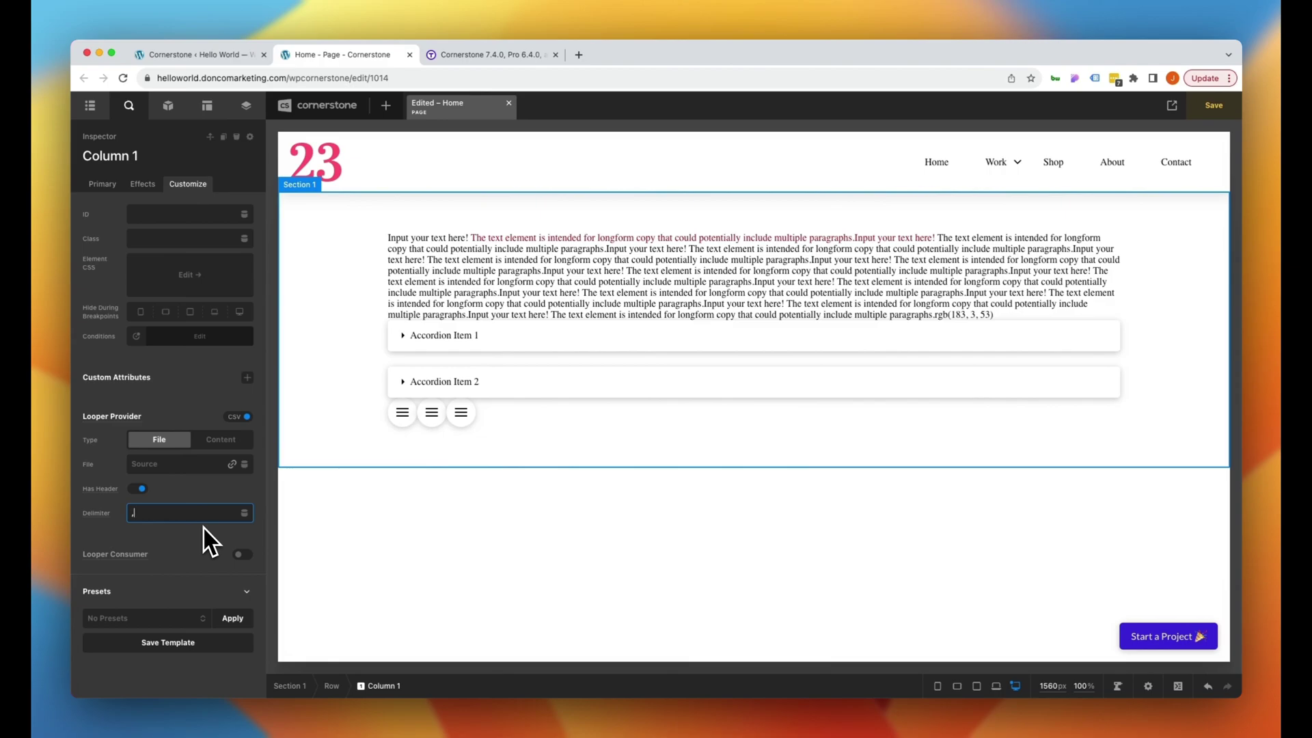
- Switch Column 1's Looper Provider to External API and look at its Endpoint field and the available request methods
left_click(236, 416)
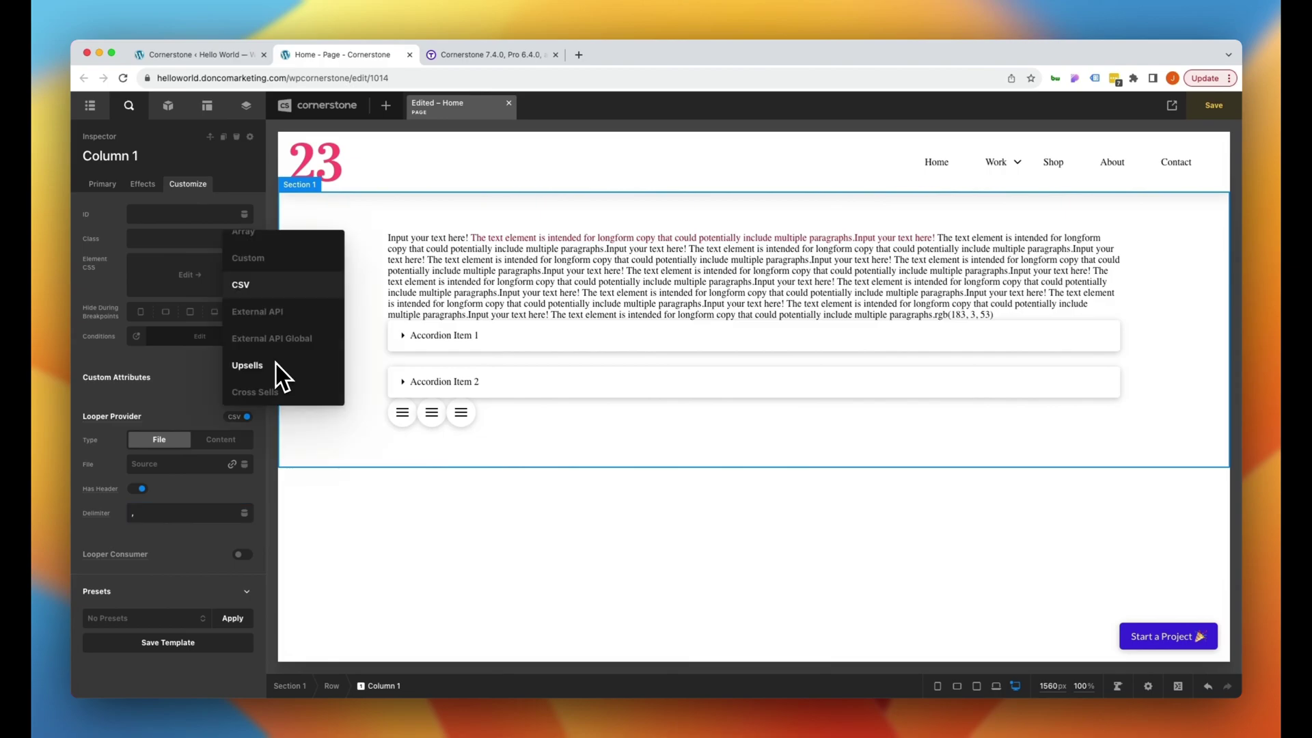
left_click(259, 323)
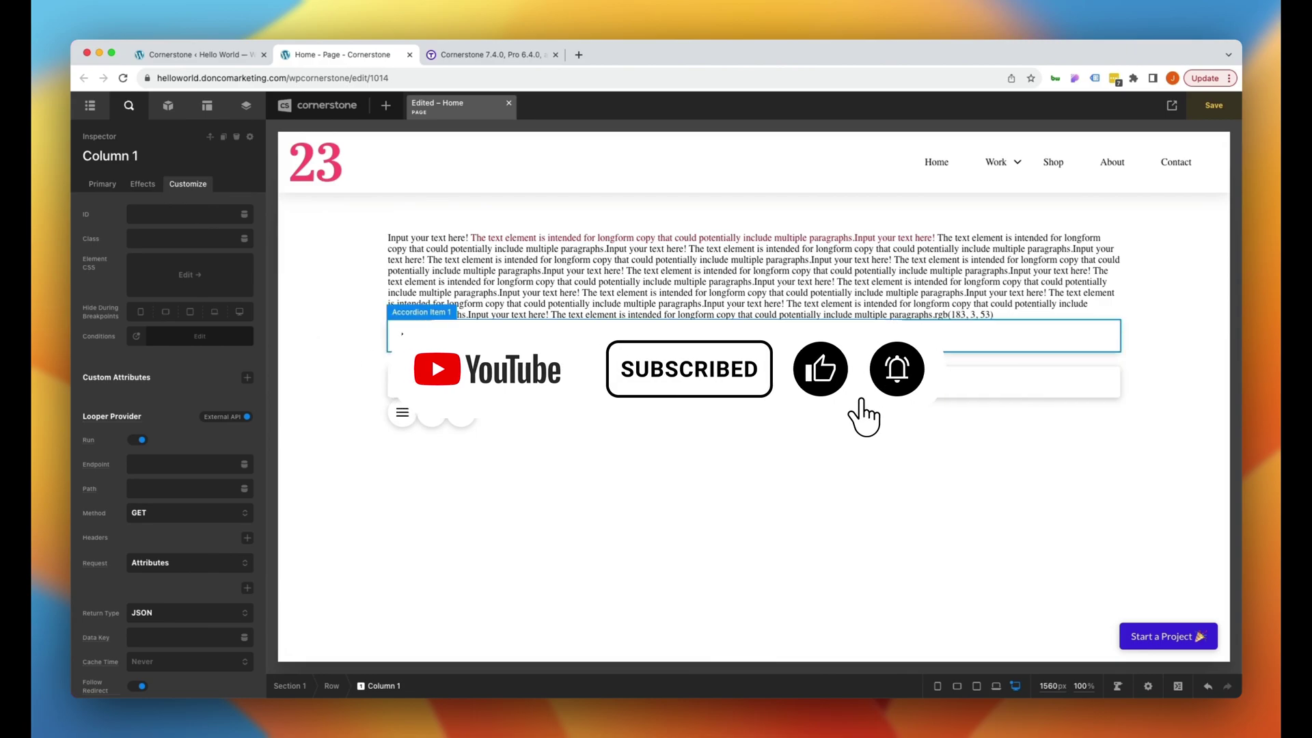
scroll(198, 458, "down", 1)
left_click(147, 452)
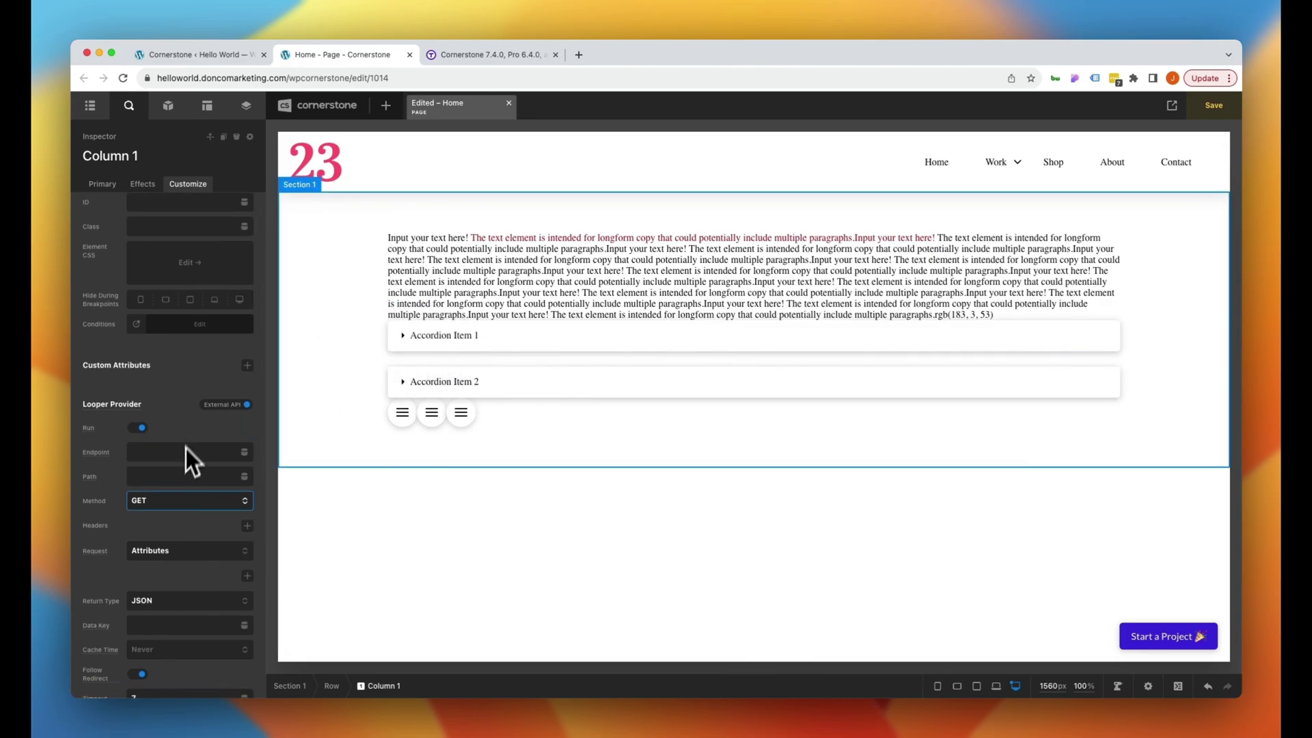
left_click(161, 501)
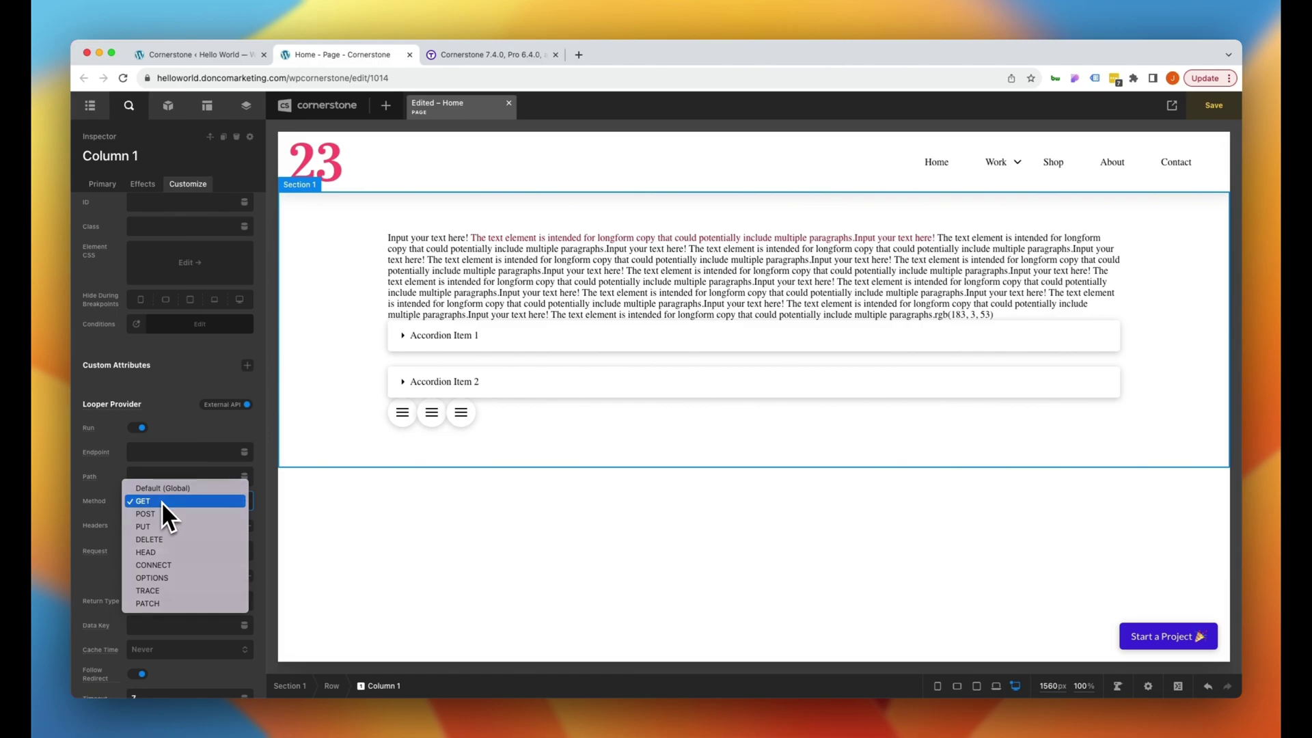
left_click(162, 503)
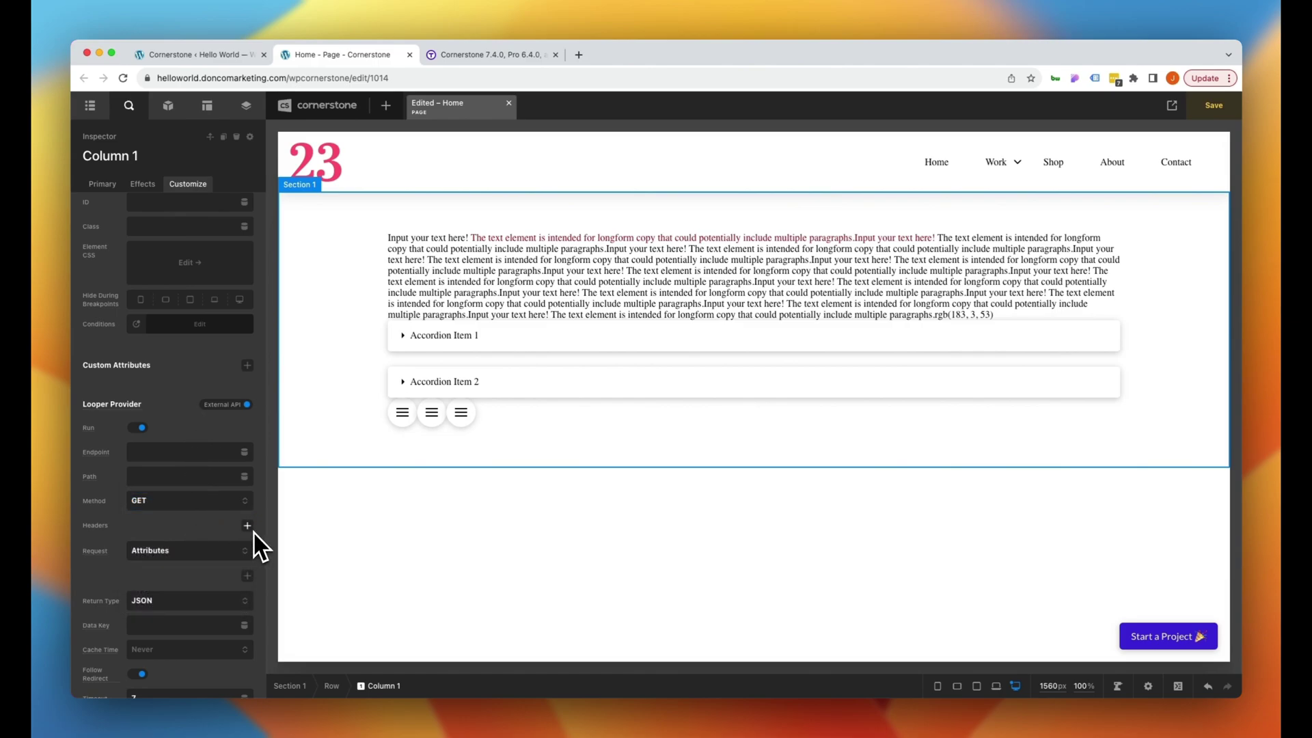
- Examine the External API looper's Return Type, Data Key and remaining request options
left_click(170, 601)
left_click(170, 602)
left_click(137, 625)
scroll(140, 622, "down", 2)
left_click(136, 619)
scroll(226, 390, "up", 2)
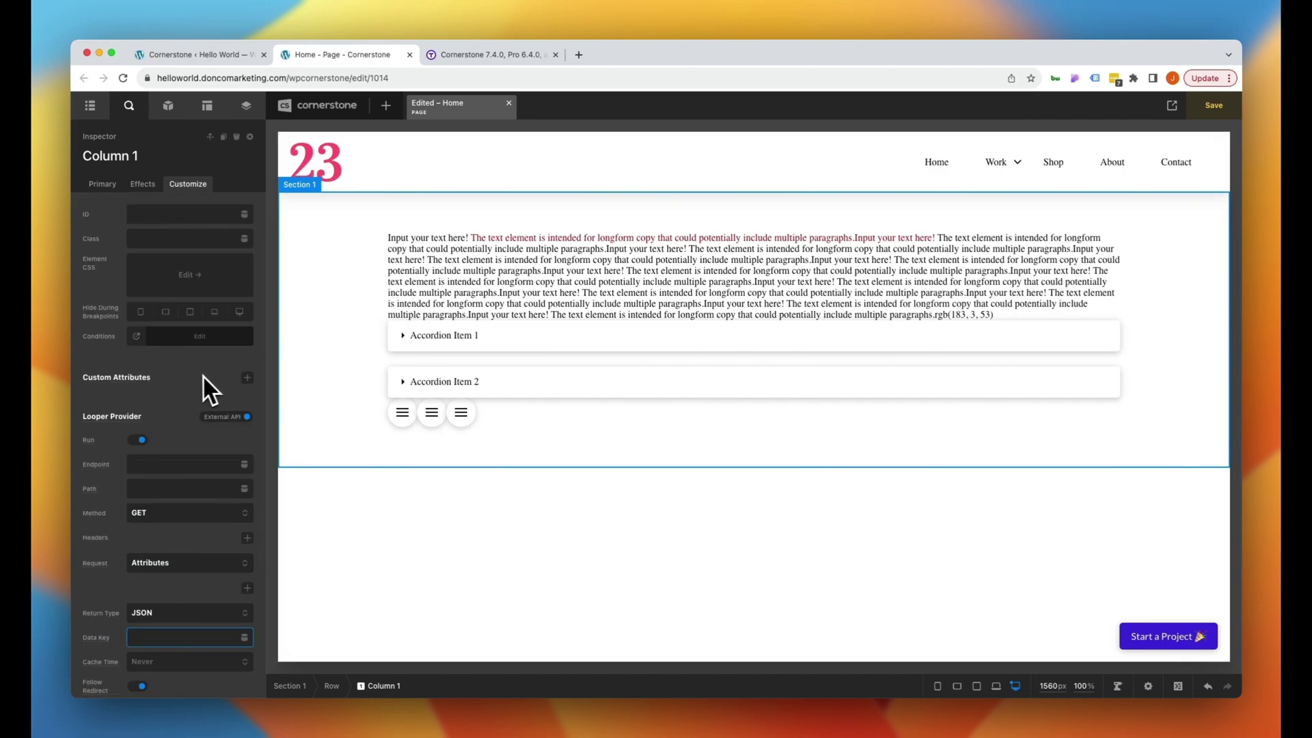
- Open the Test global endpoint in the global API settings and rename it BOWP Test
left_click(243, 106)
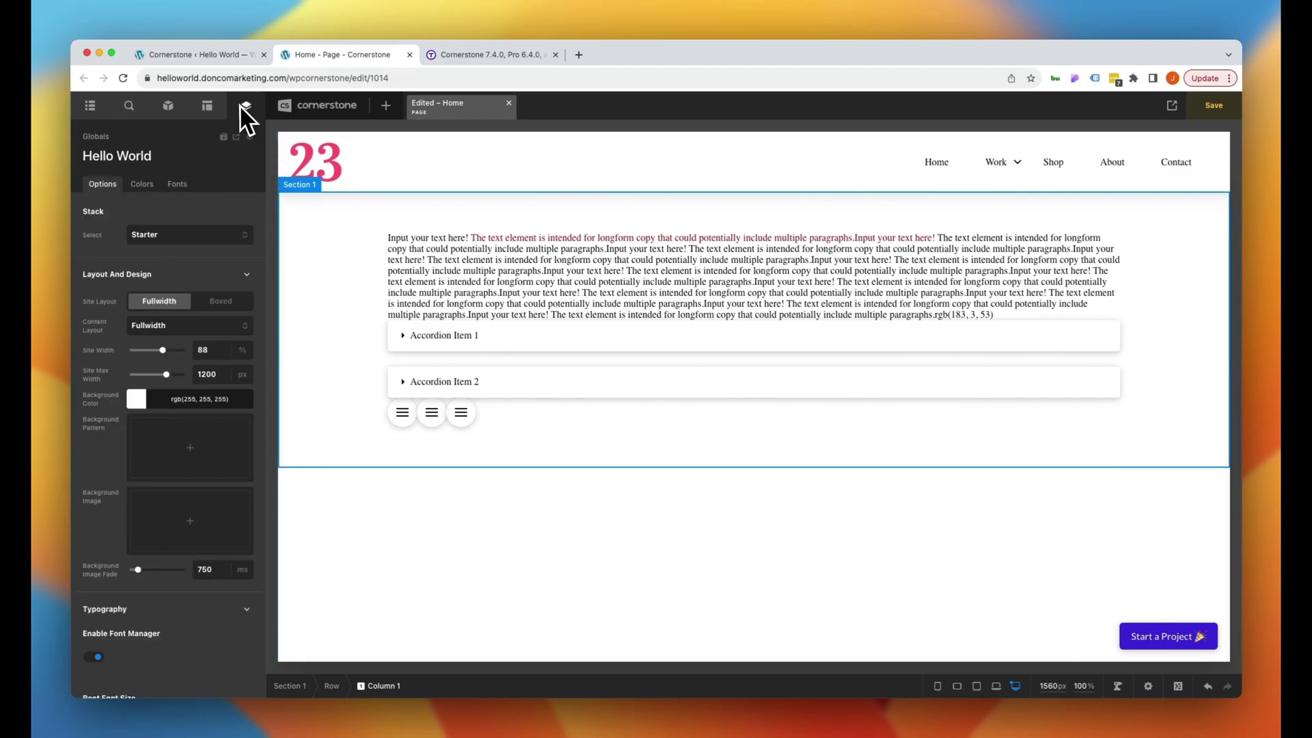
scroll(189, 220, "down", 15)
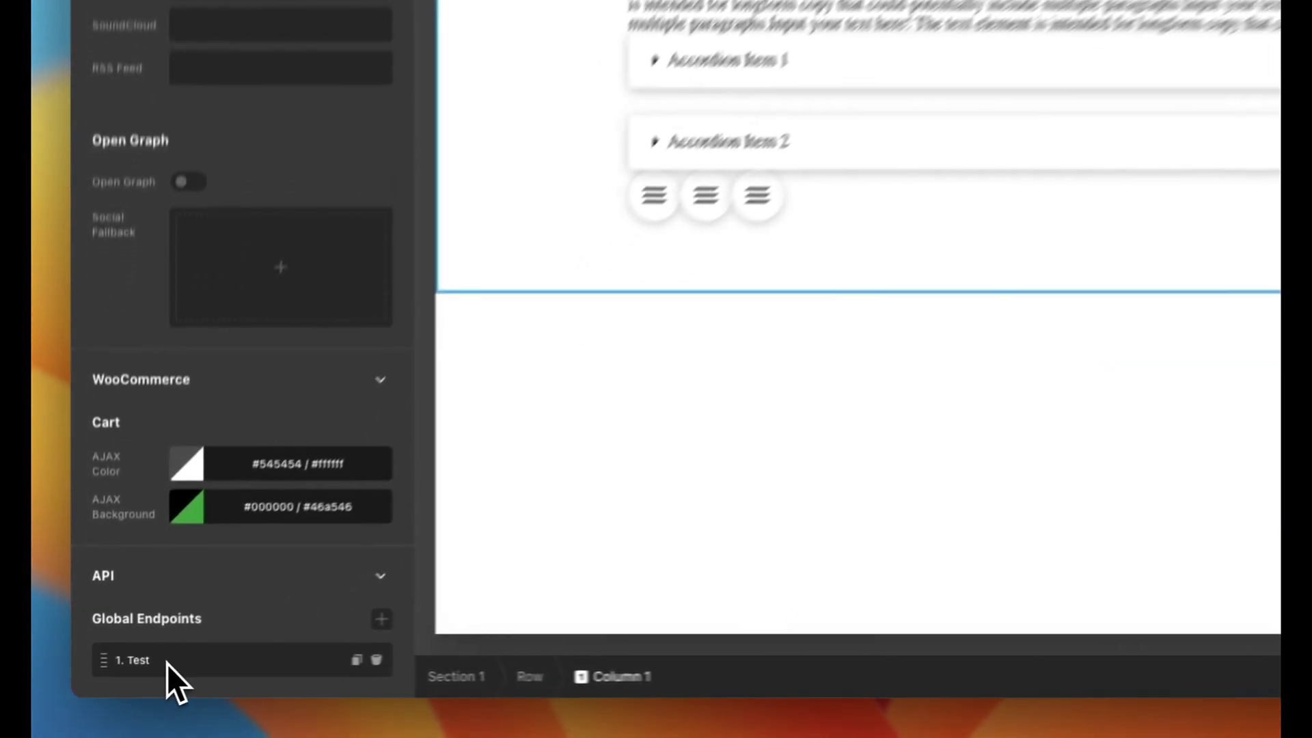
left_click(125, 677)
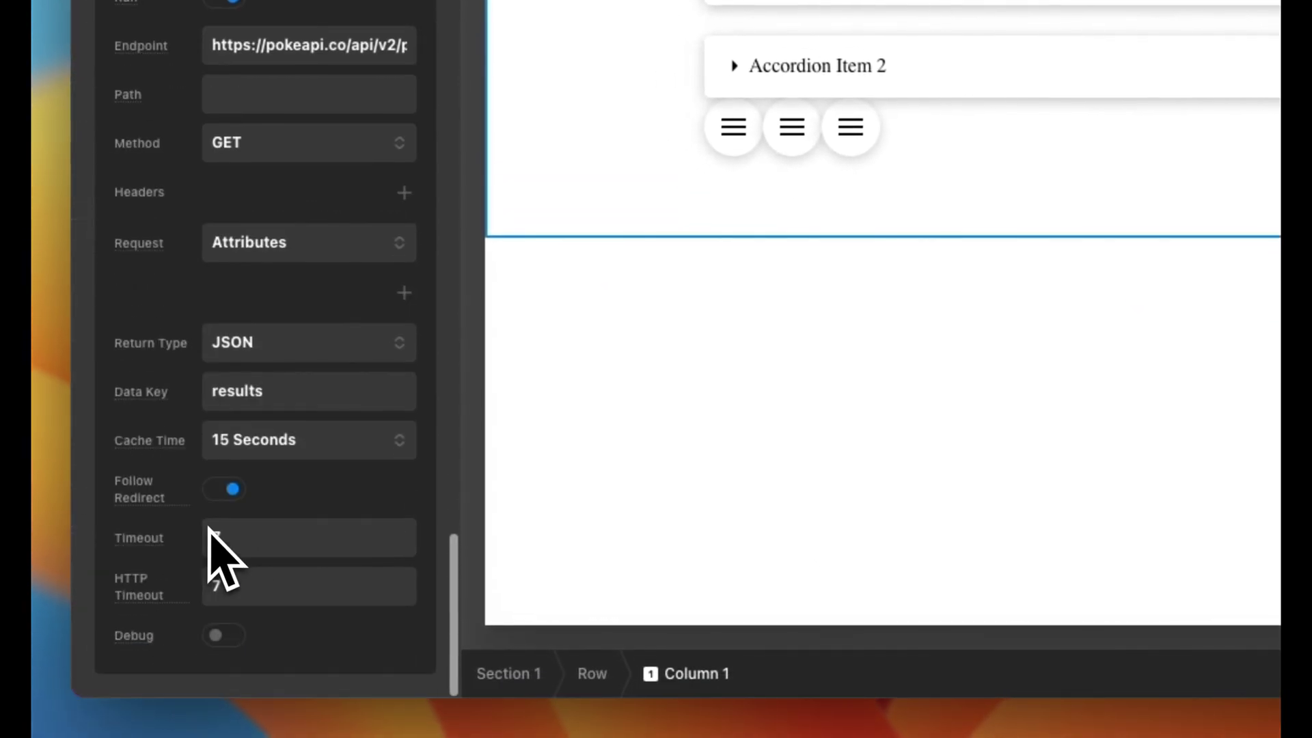
left_click(301, 38)
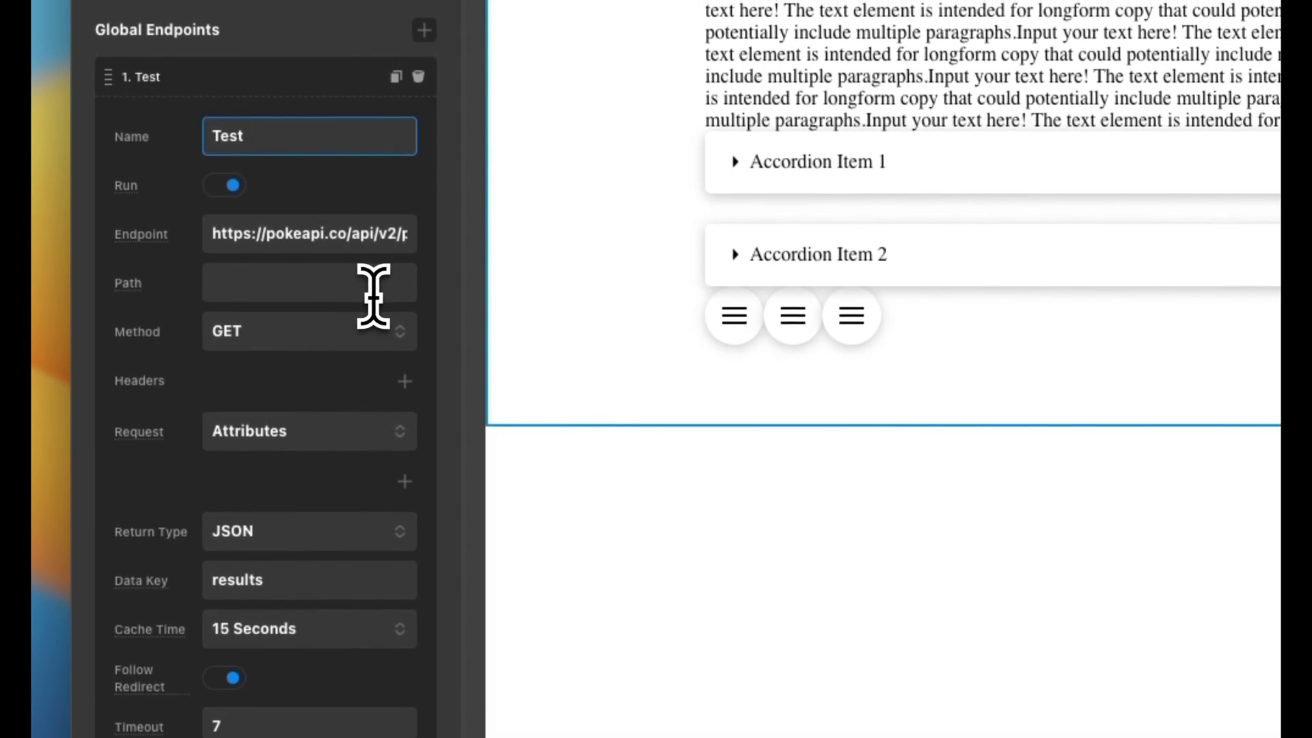
key("super+a")
type("BO")
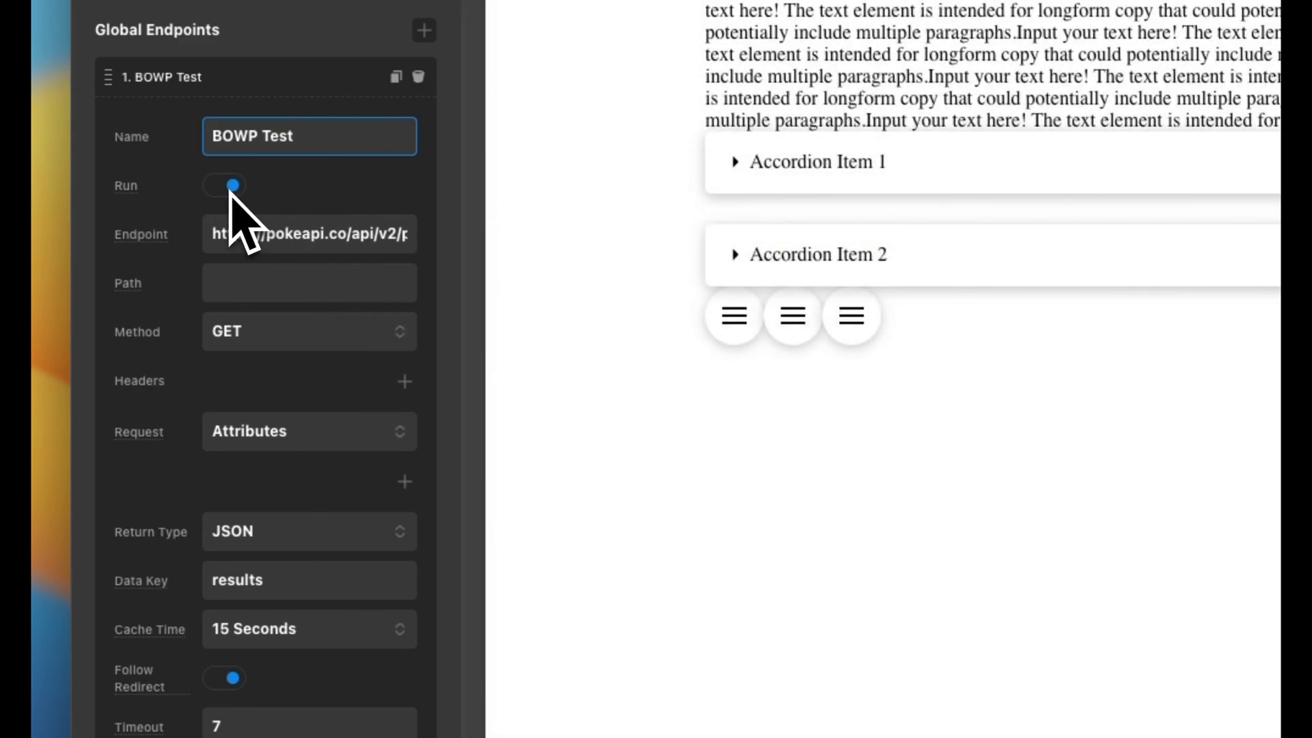
- Examine the BOWP Test endpoint's full Endpoint URL and its Data Key
left_click_drag(252, 234, 419, 234)
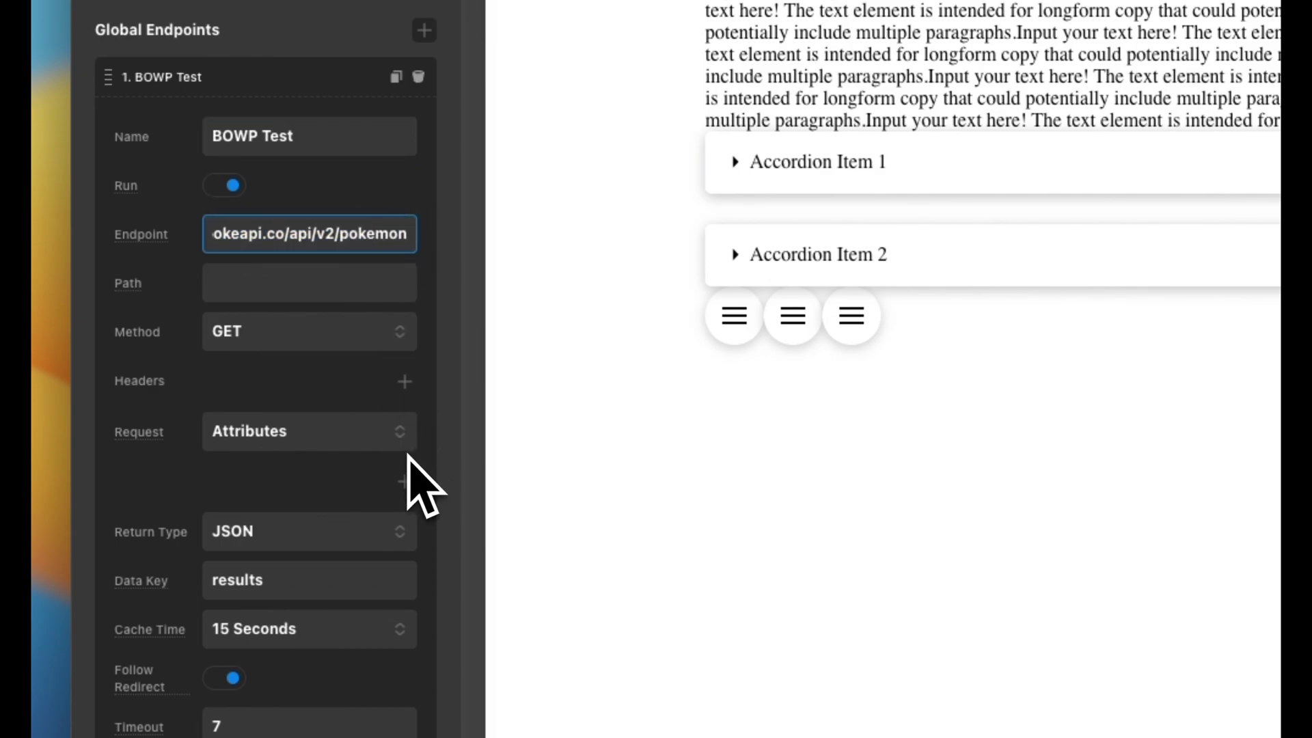
left_click_drag(408, 234, 298, 236)
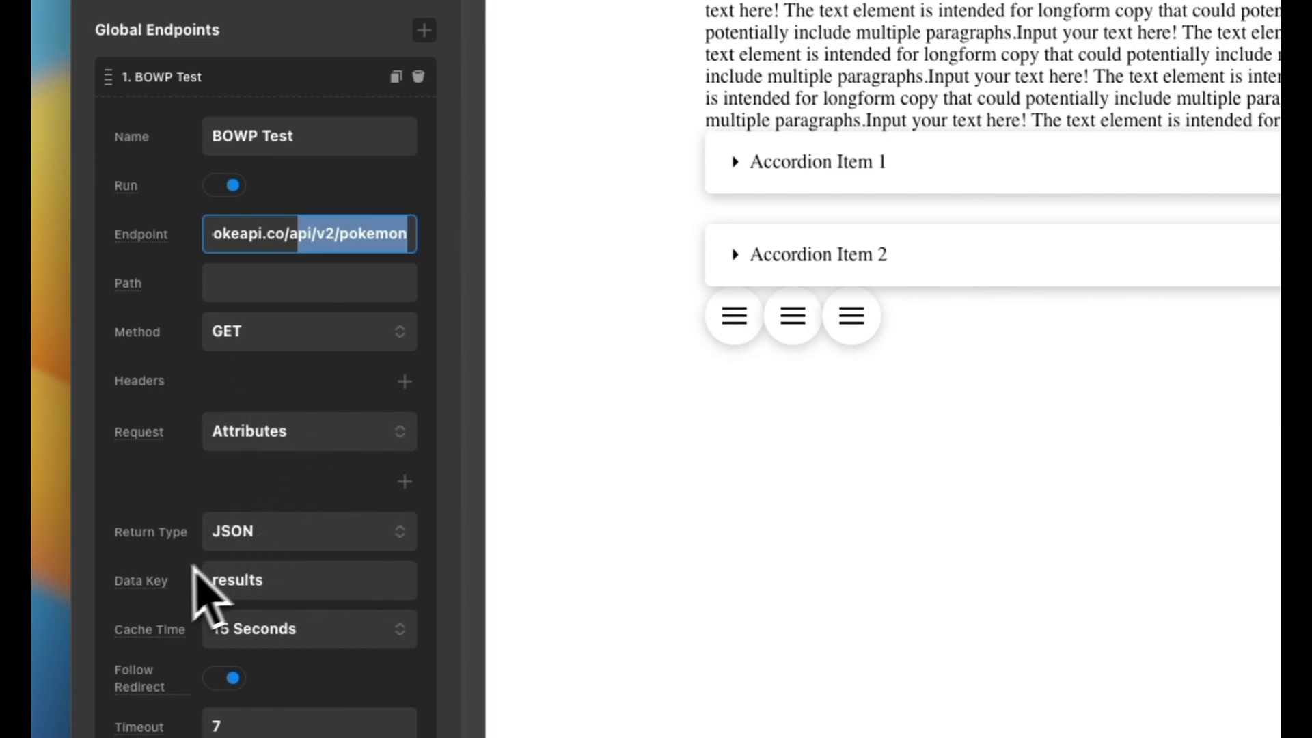
left_click(252, 580)
scroll(294, 597, "down", 2)
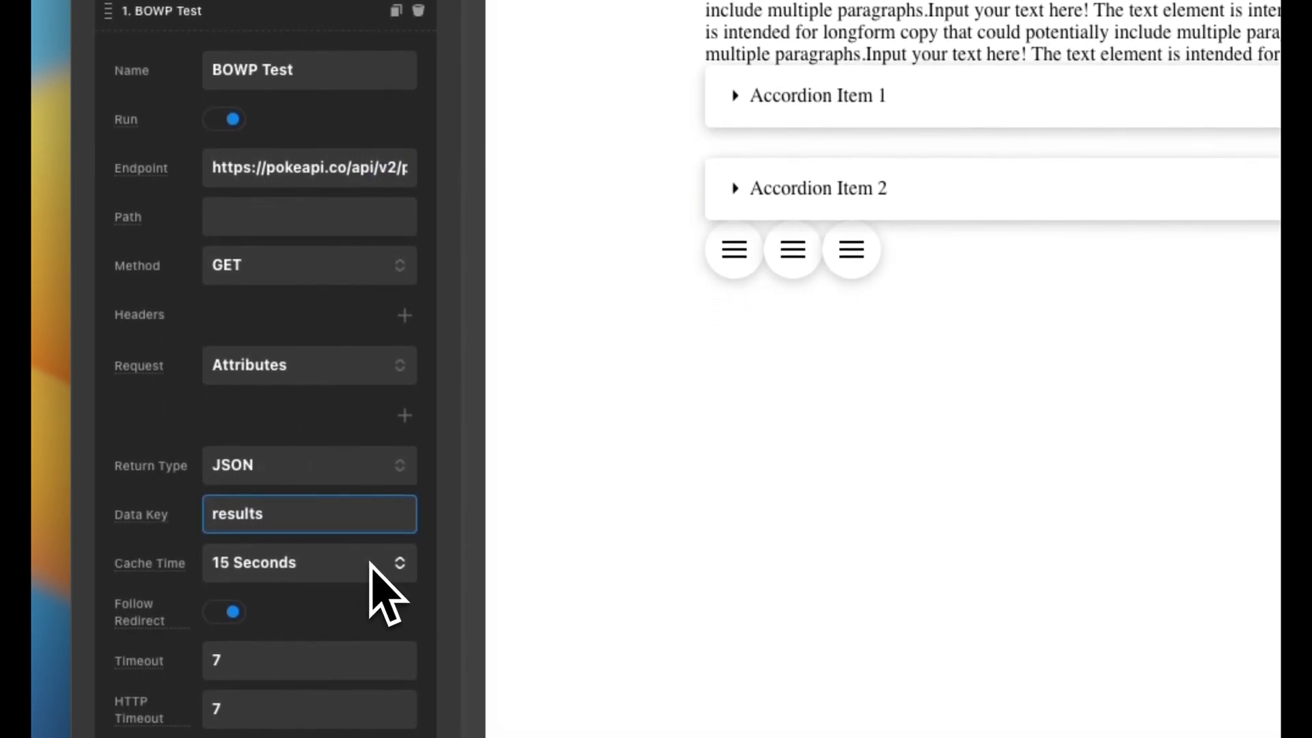
left_click(300, 172)
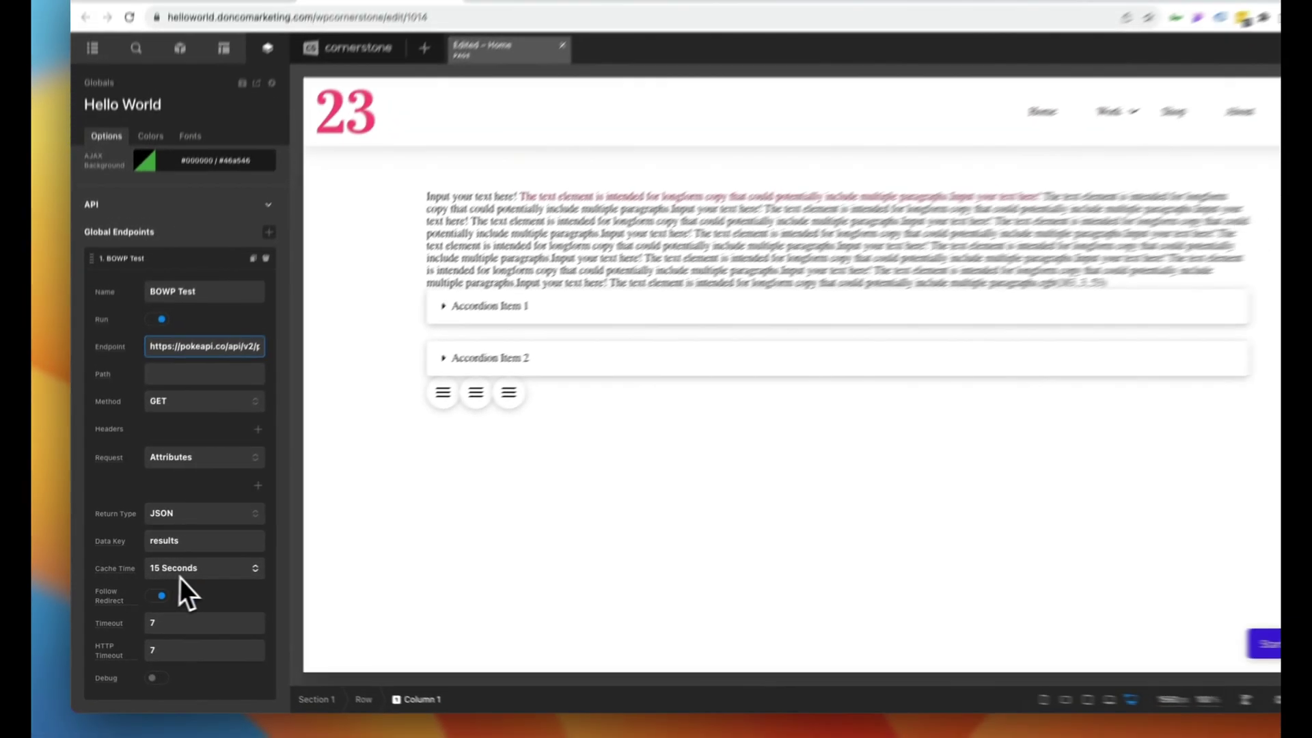
- Set the BOWP Test endpoint's Cache Time to 10 Minutes and save the changes
left_click(259, 563)
left_click(172, 622)
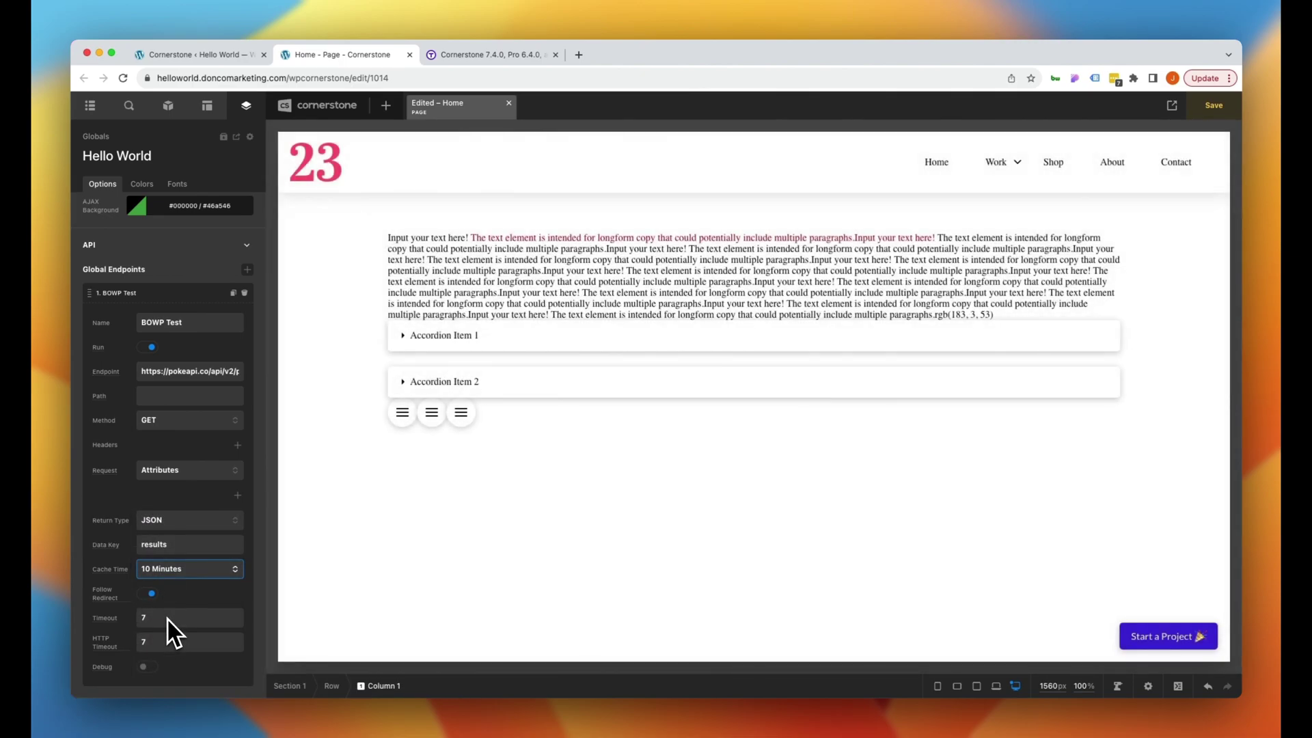
key("super+s")
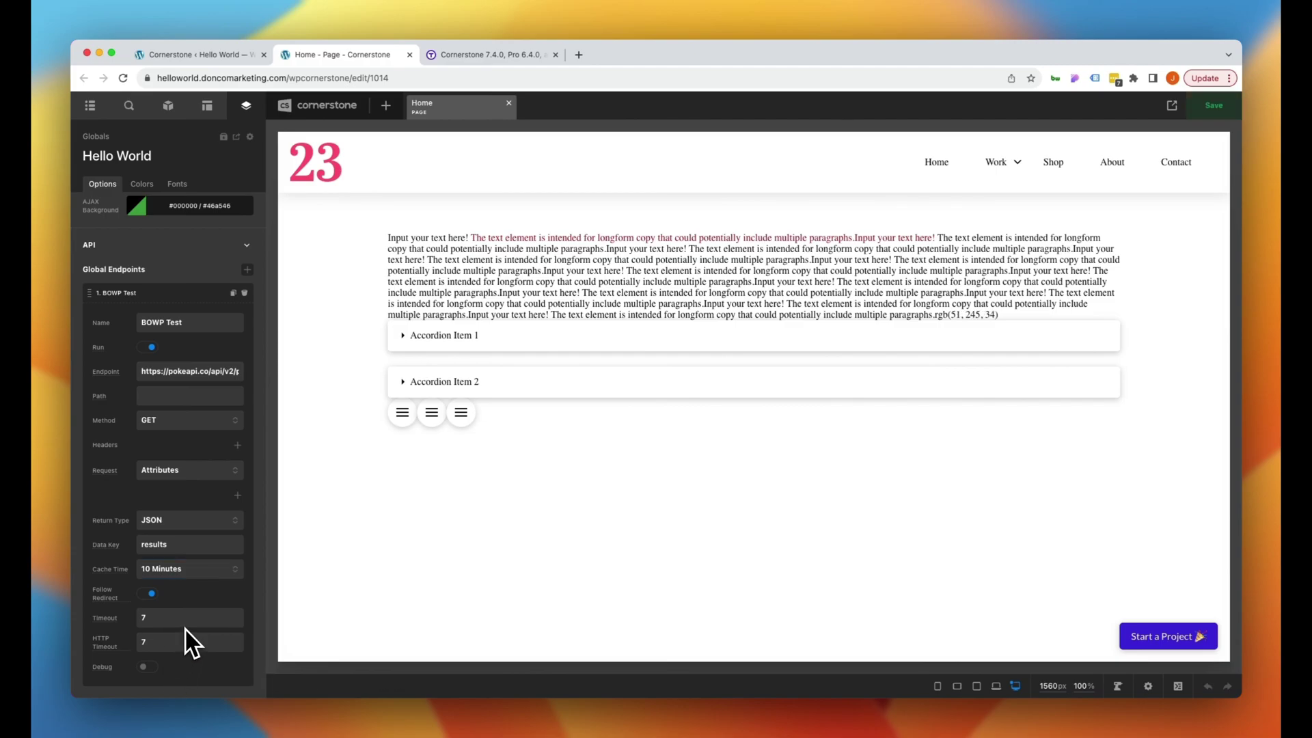
- Set Column 1's Looper Provider to External API Global and choose BOWP Test as the API Global
left_click(578, 440)
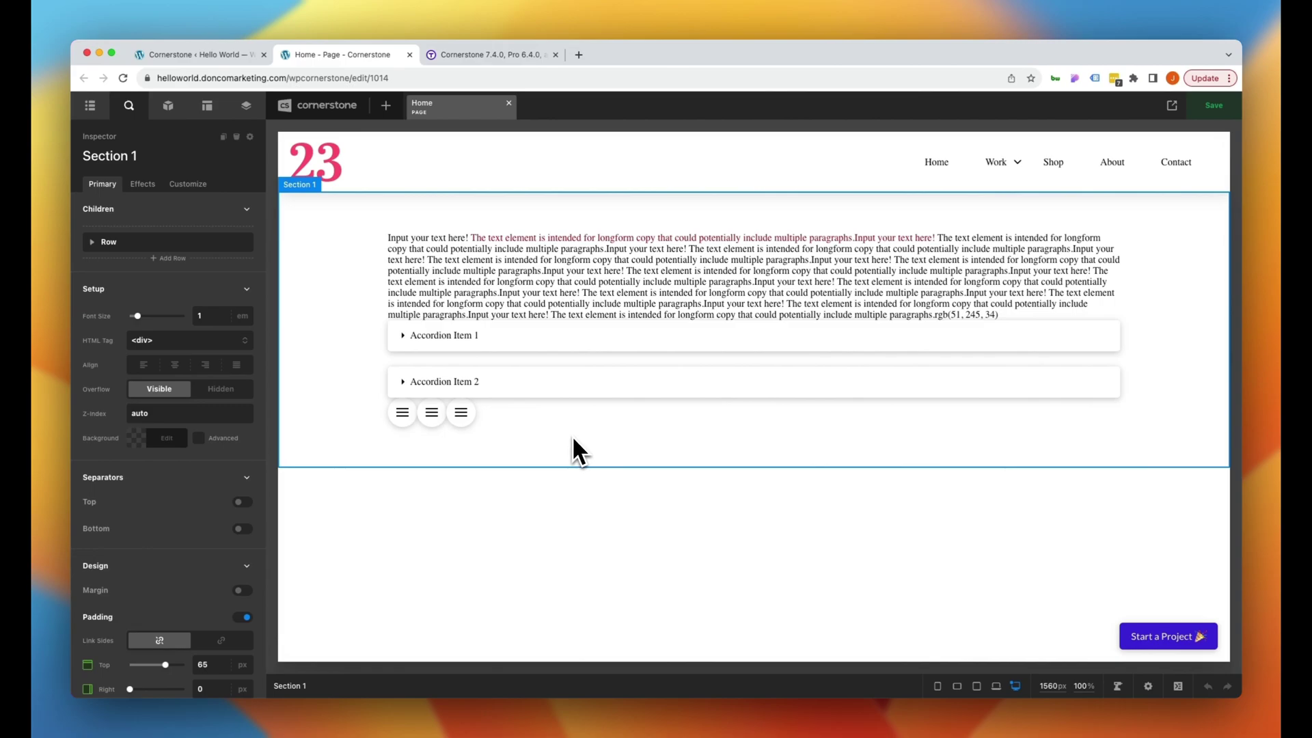
left_click(491, 360)
left_click(382, 686)
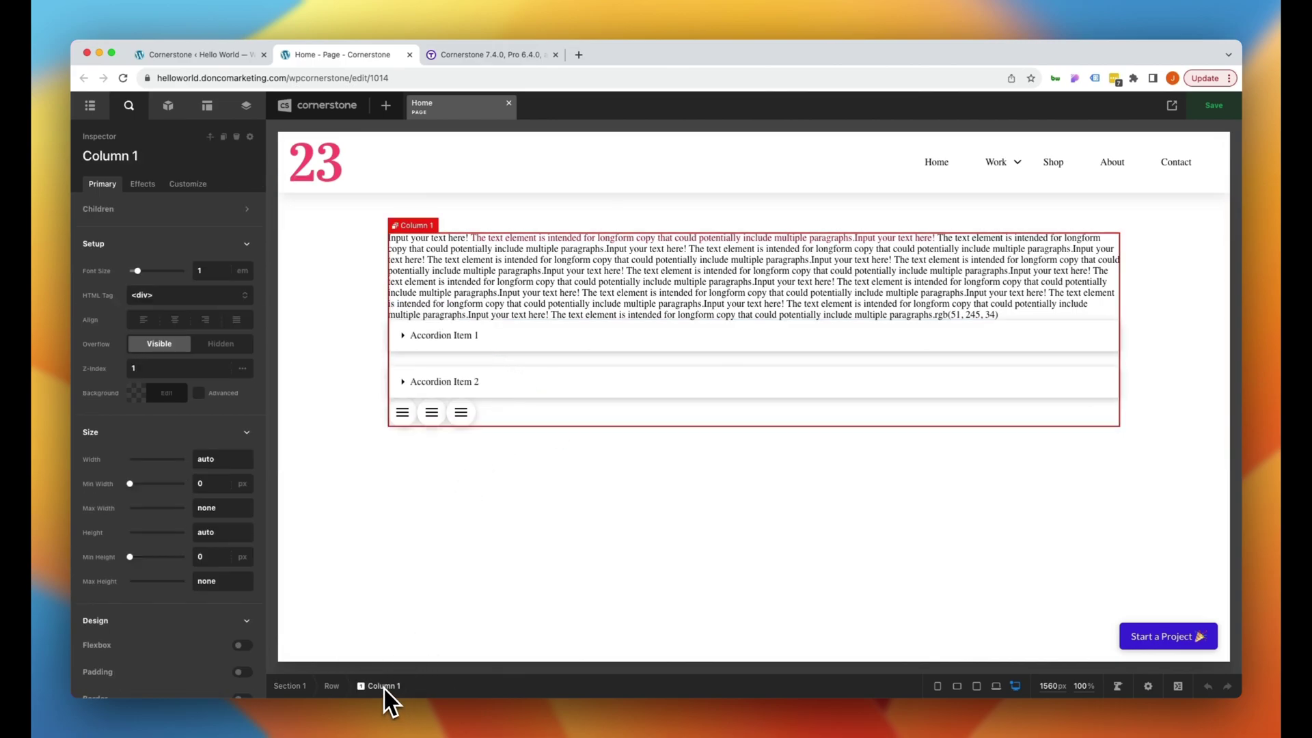
left_click(190, 181)
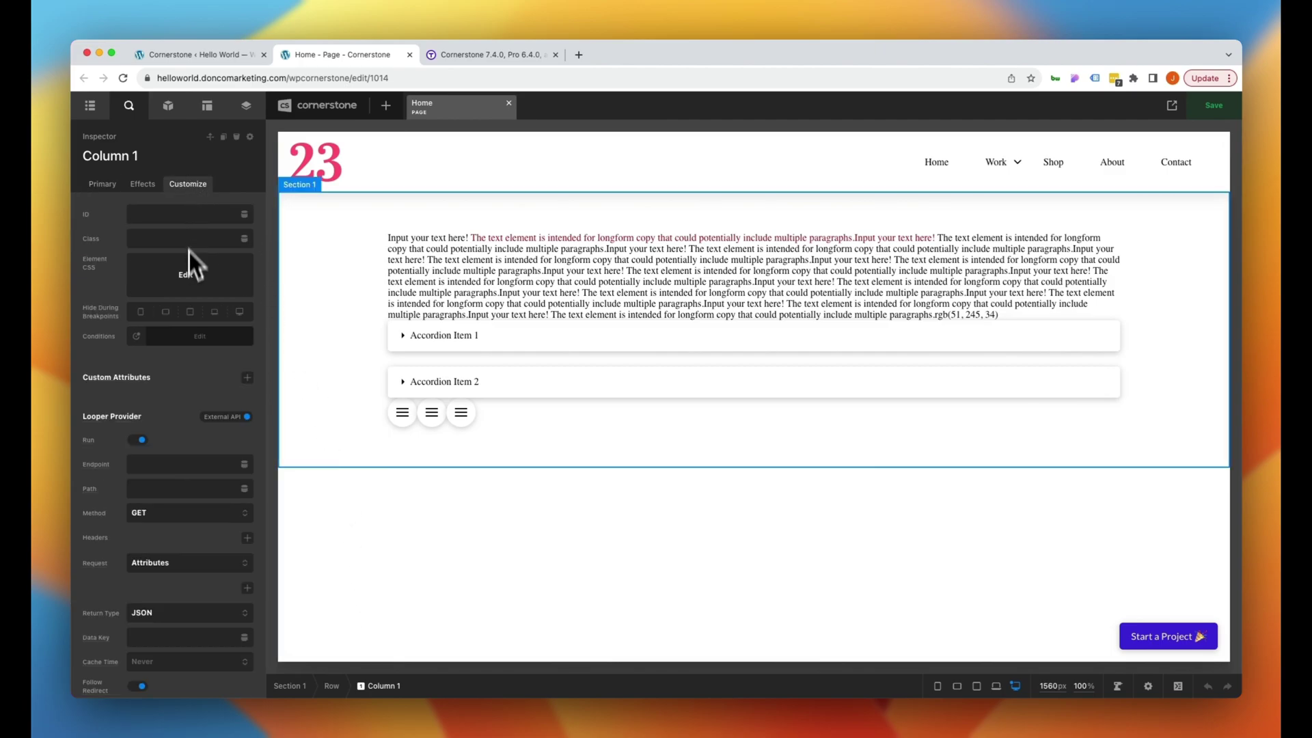
scroll(191, 273, "down", 3)
scroll(190, 287, "down", 1)
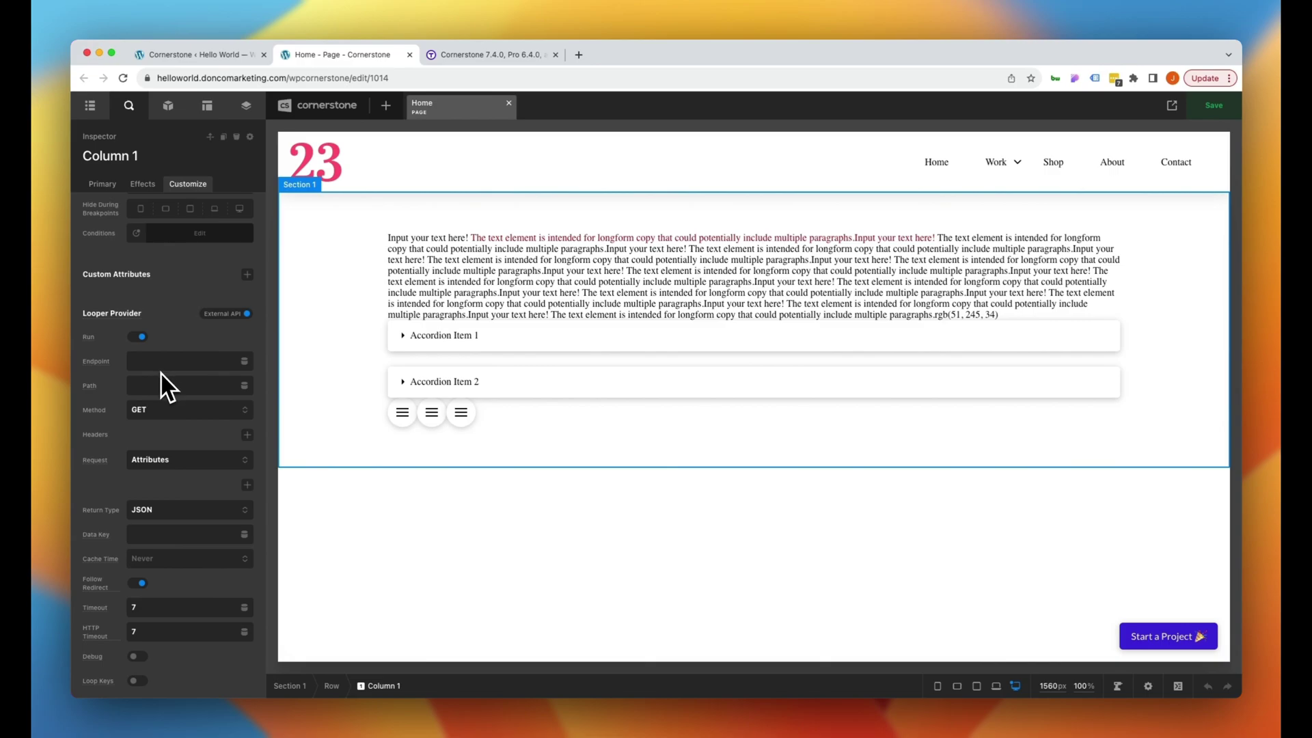
left_click(217, 314)
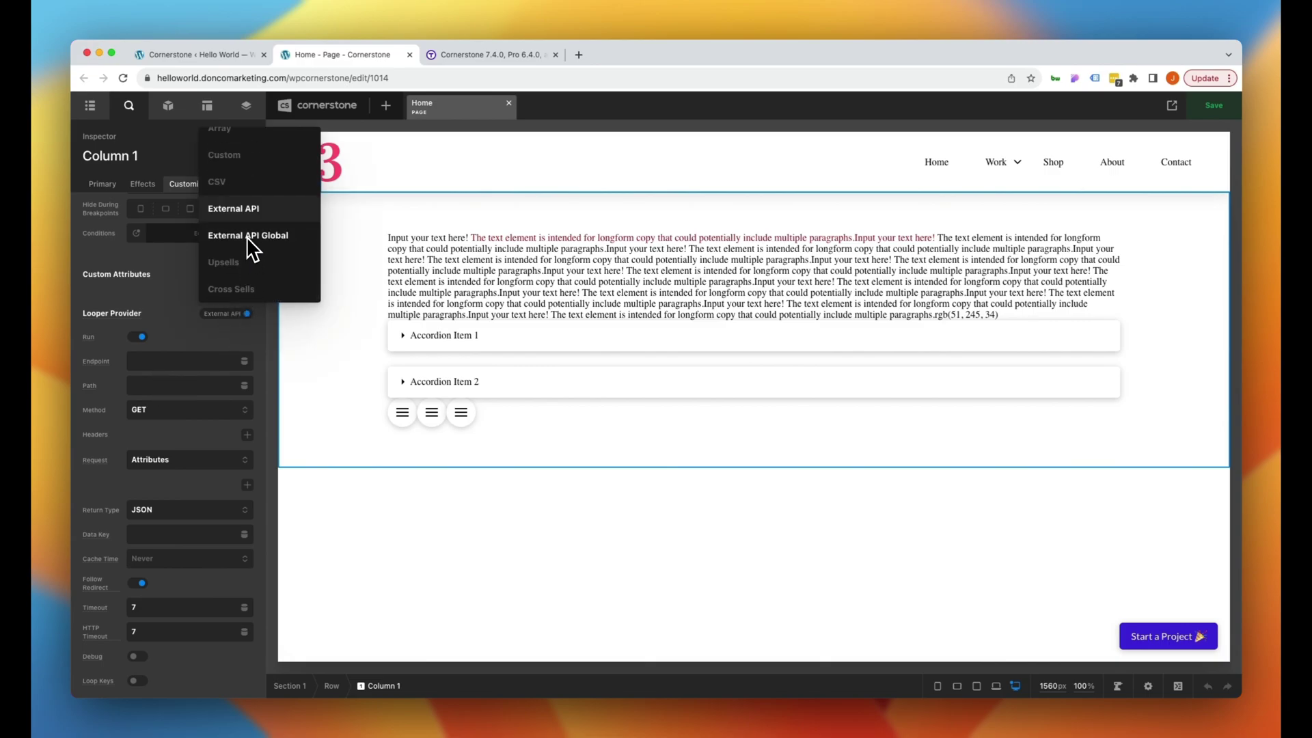
left_click(247, 236)
left_click(181, 337)
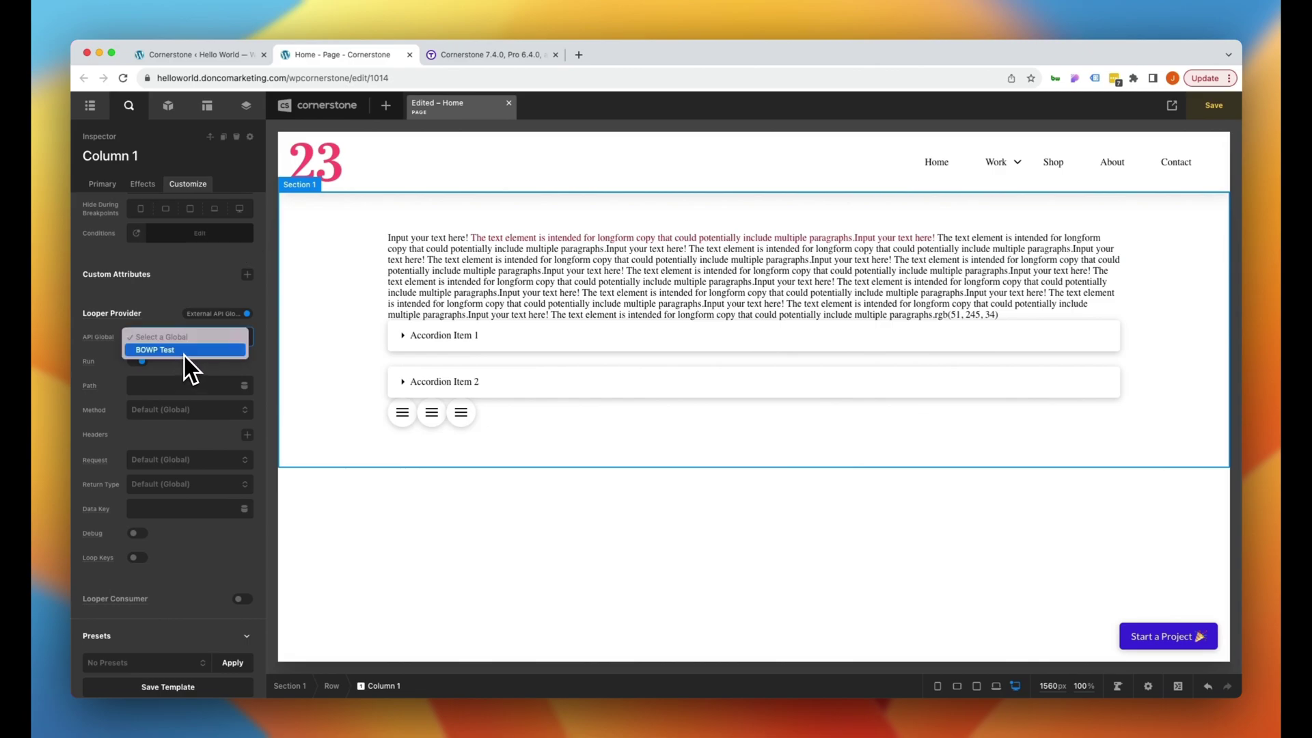
left_click(184, 354)
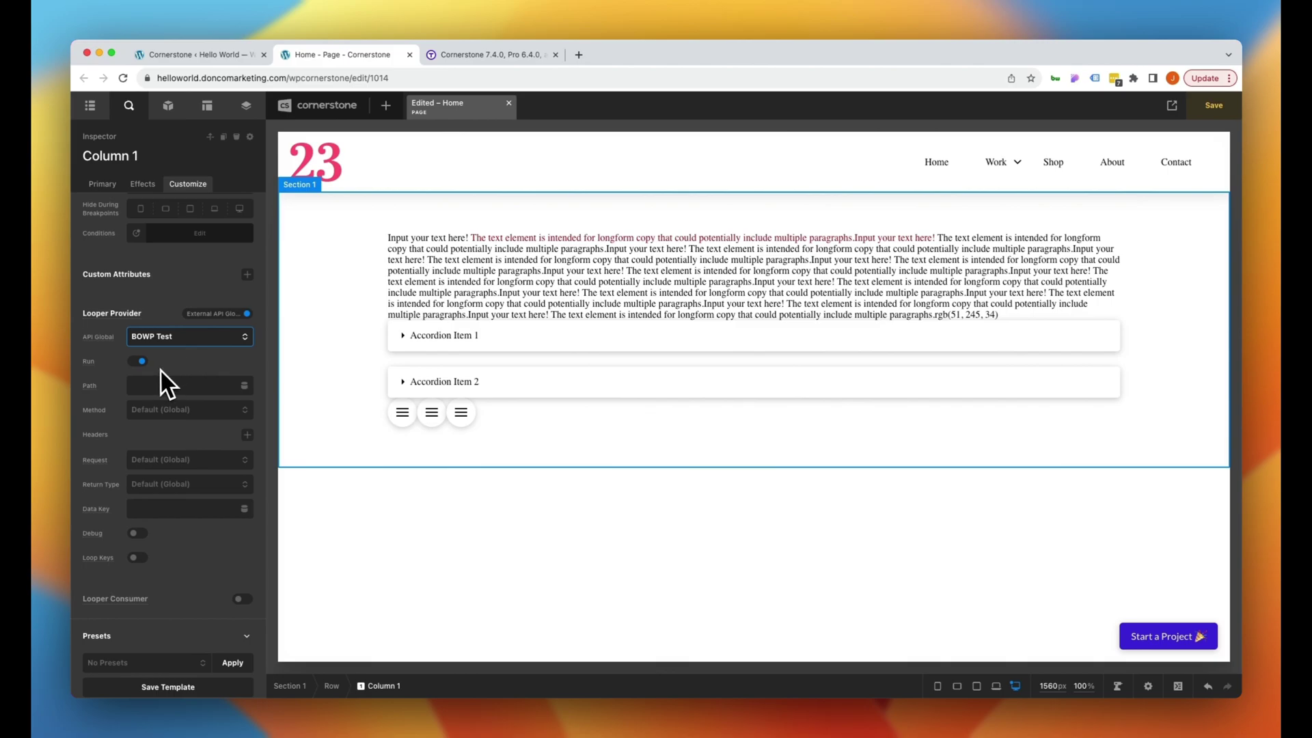
left_click(148, 509)
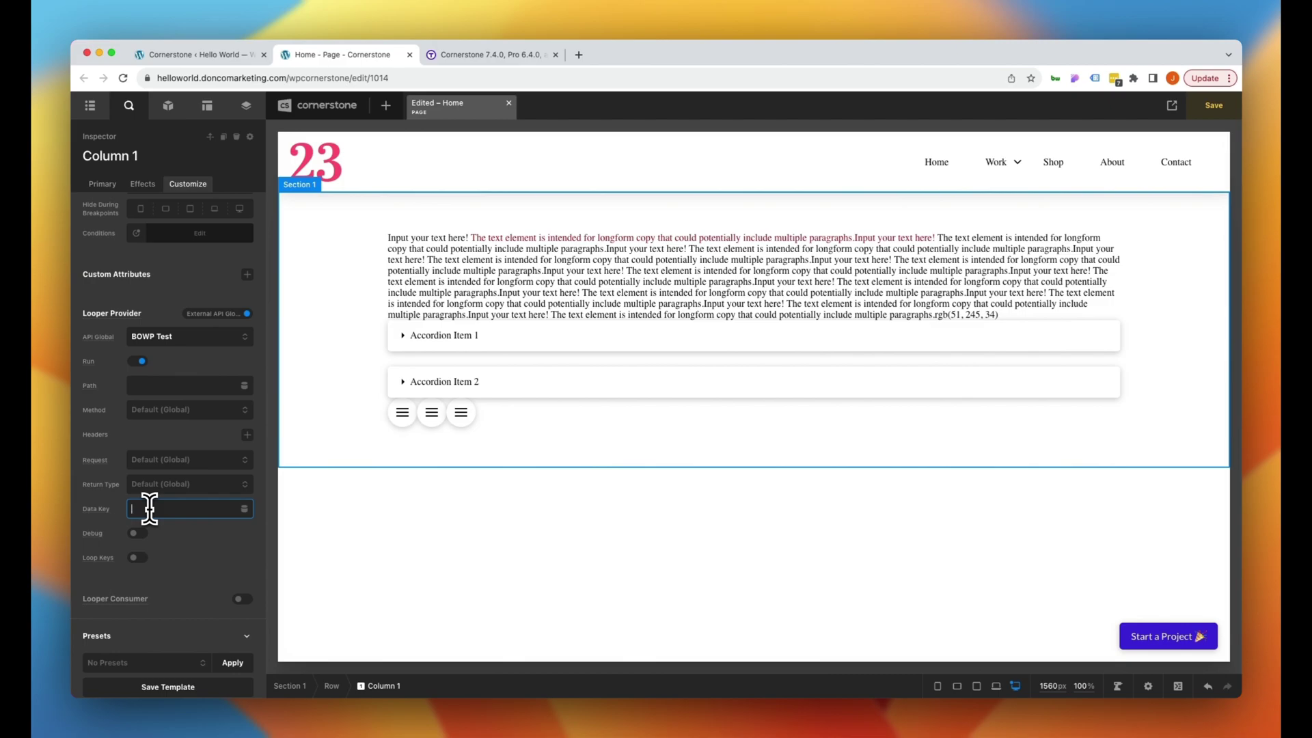
type("characters")
key("super+a")
key("BackSpace")
- Delete the text element and the accordion from Column 1
left_click(440, 277)
left_click(237, 137)
left_click(365, 248)
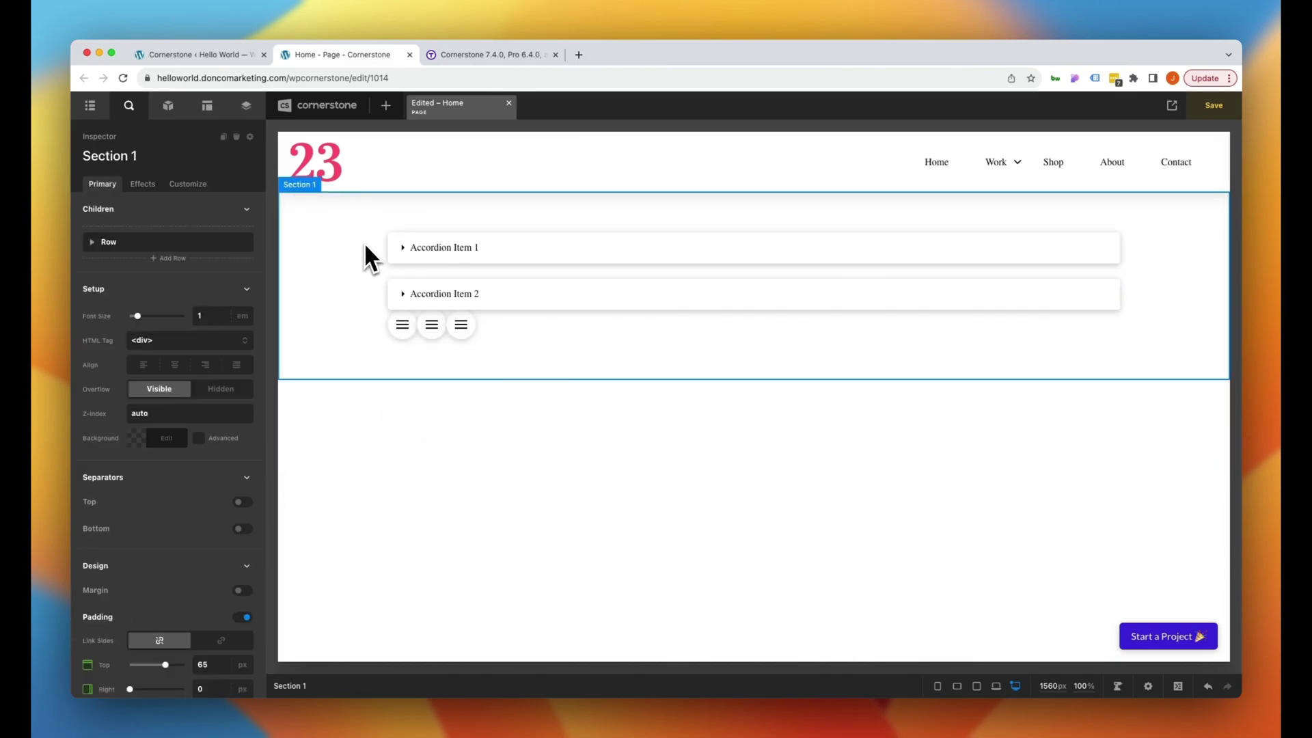
left_click(431, 269)
left_click(237, 136)
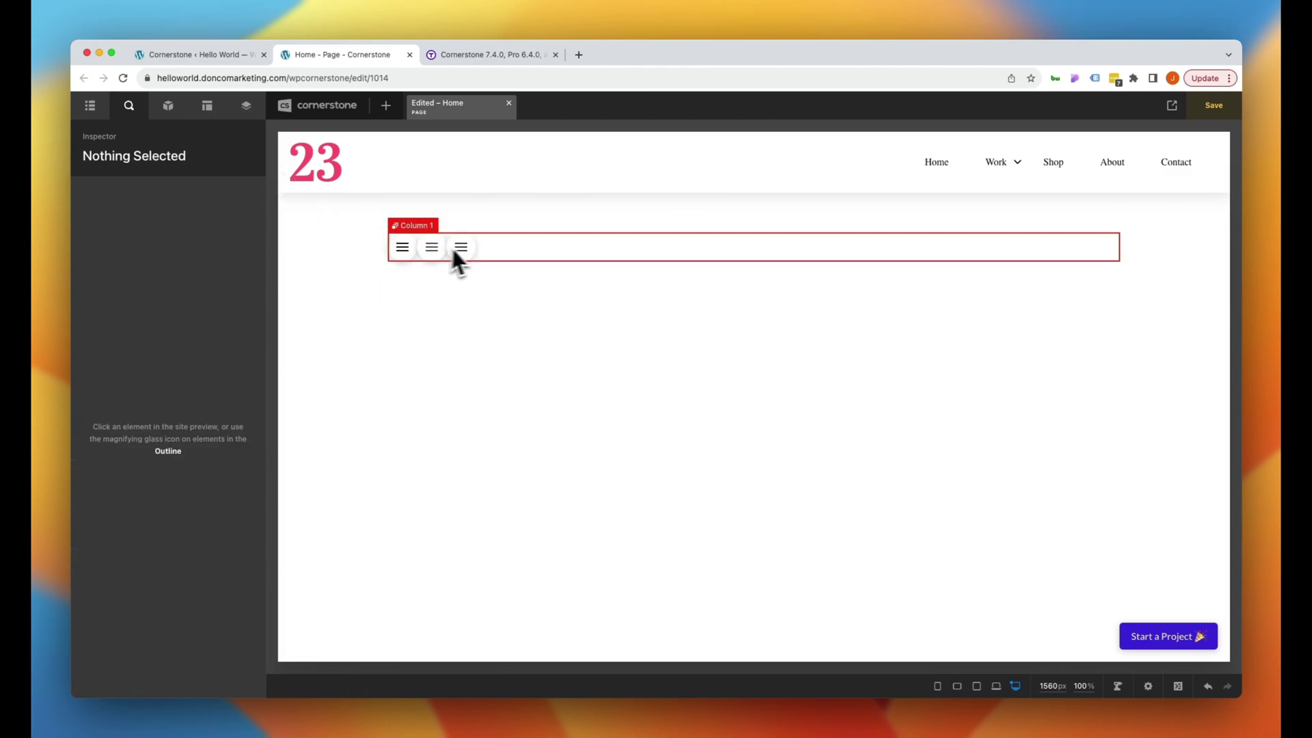
- Delete the Modal, Off Canvas and Dropdown elements from Column 1
left_click(477, 246)
left_click(229, 209)
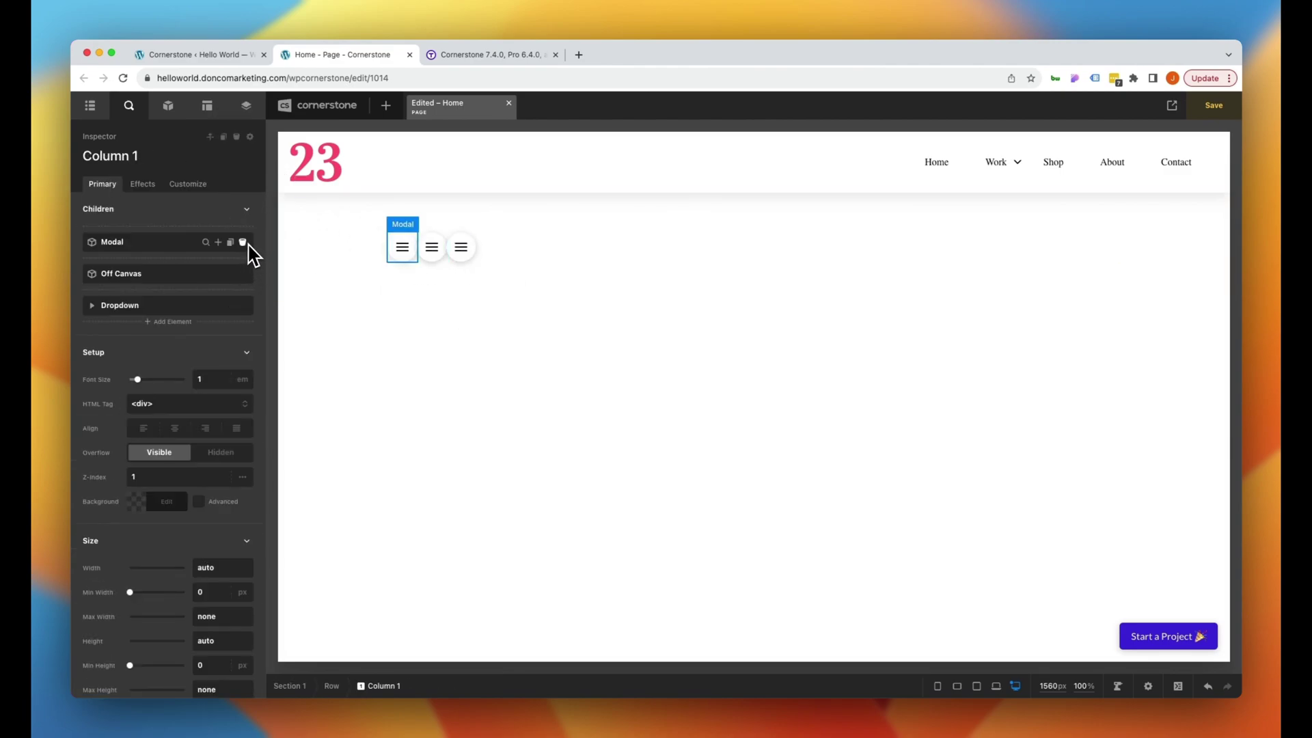
left_click(243, 242)
left_click(243, 242)
left_click(243, 242)
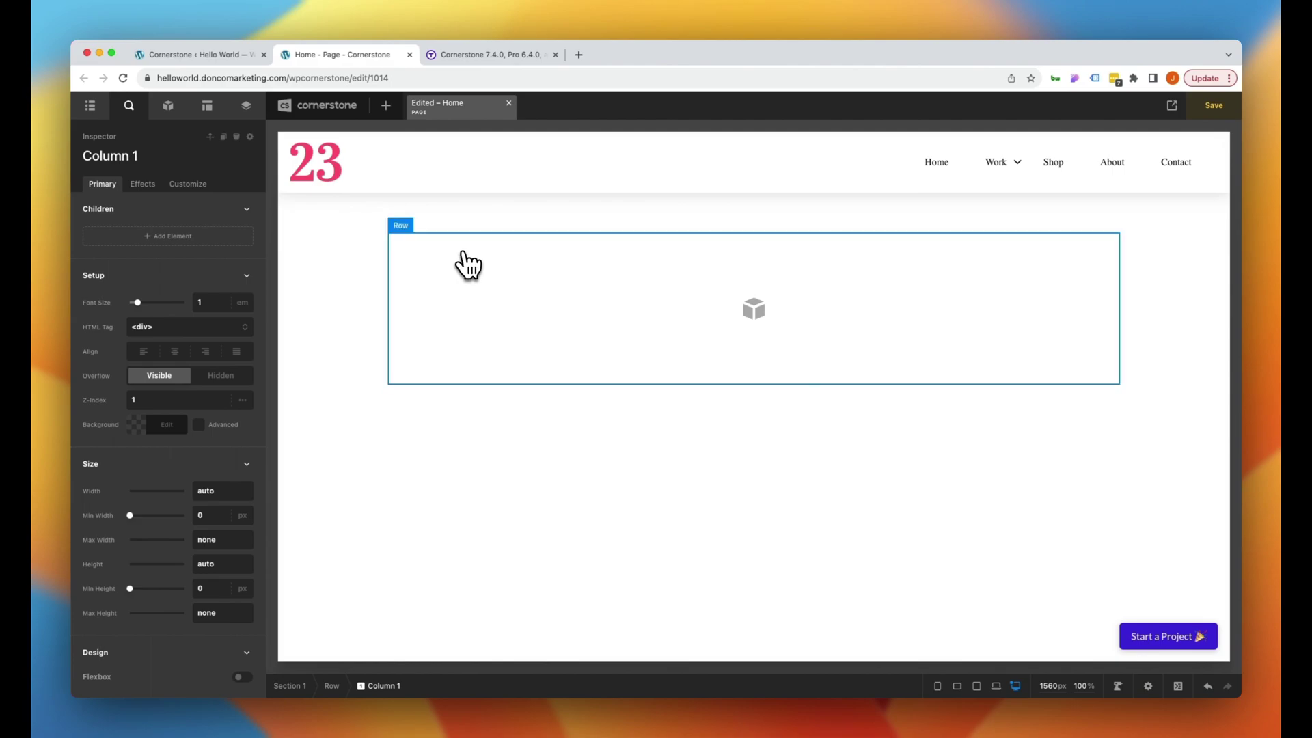
- Set the row's layout template to three equal columns and add a Headline element to Column 1
left_click(332, 685)
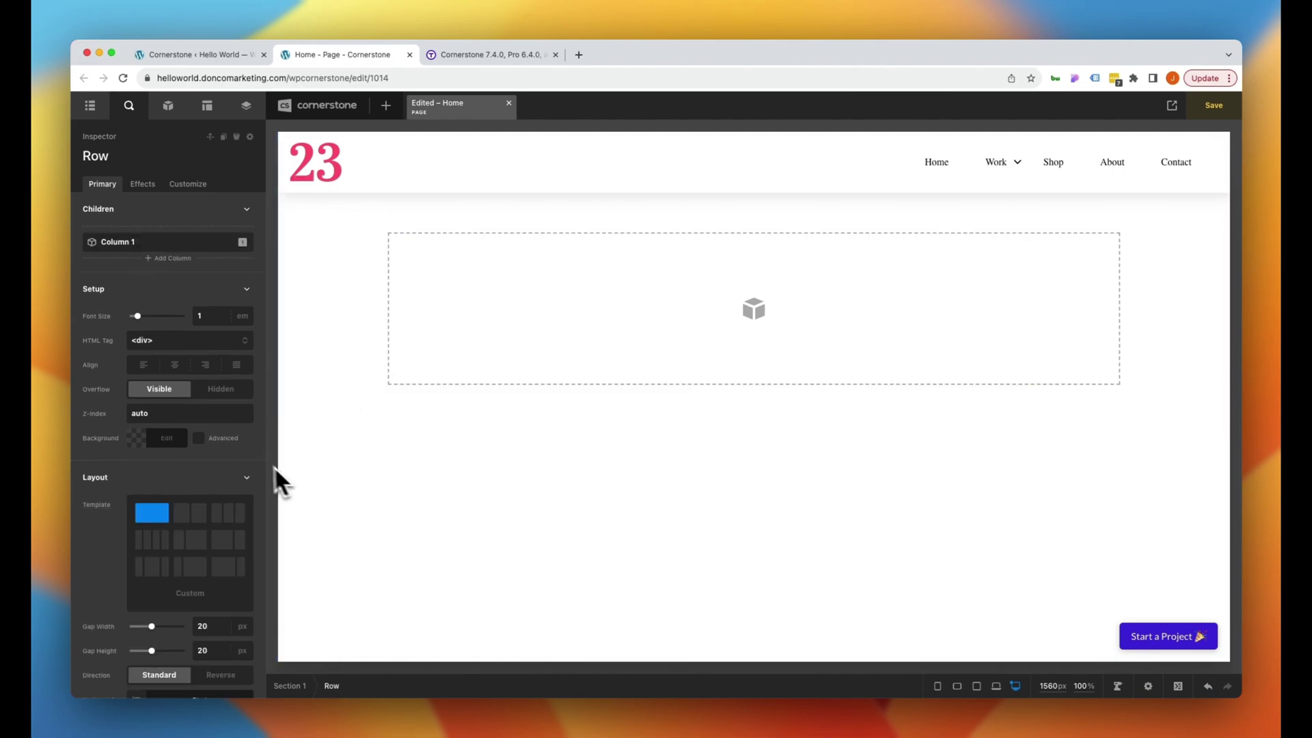
left_click(229, 513)
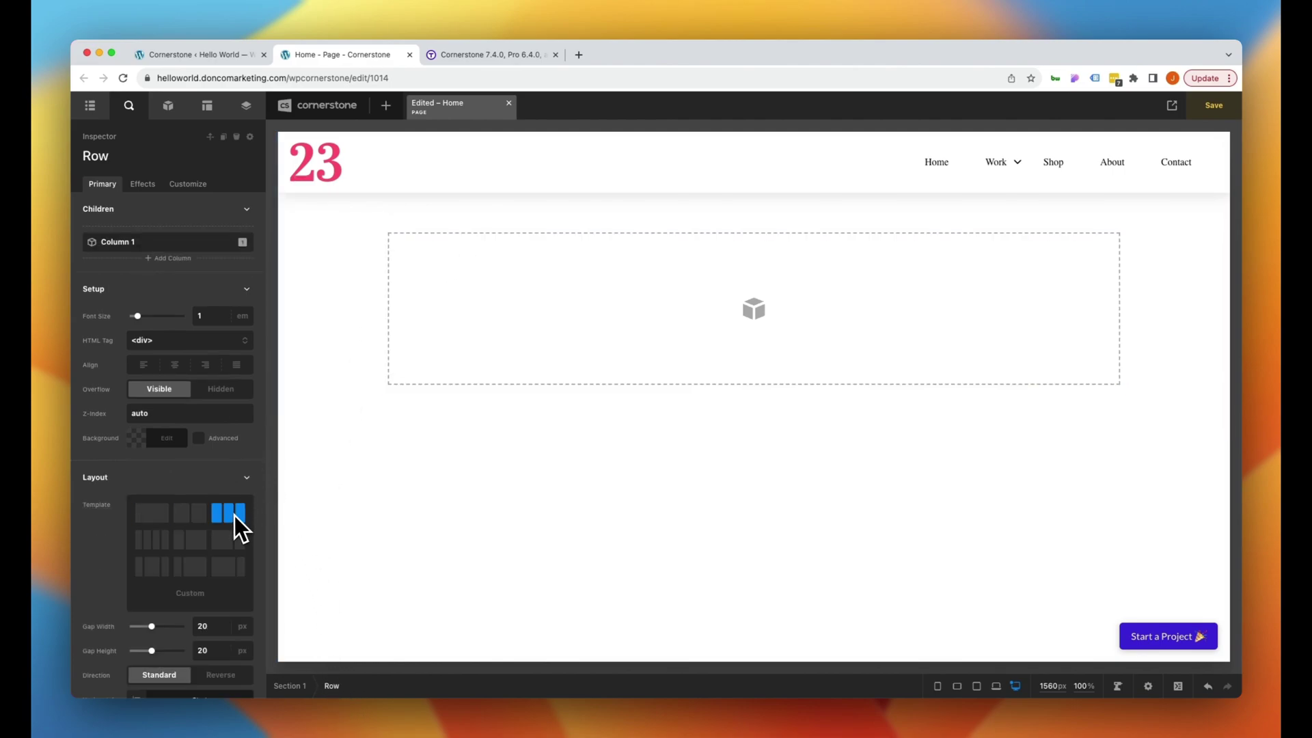
left_click(407, 321)
left_click(166, 108)
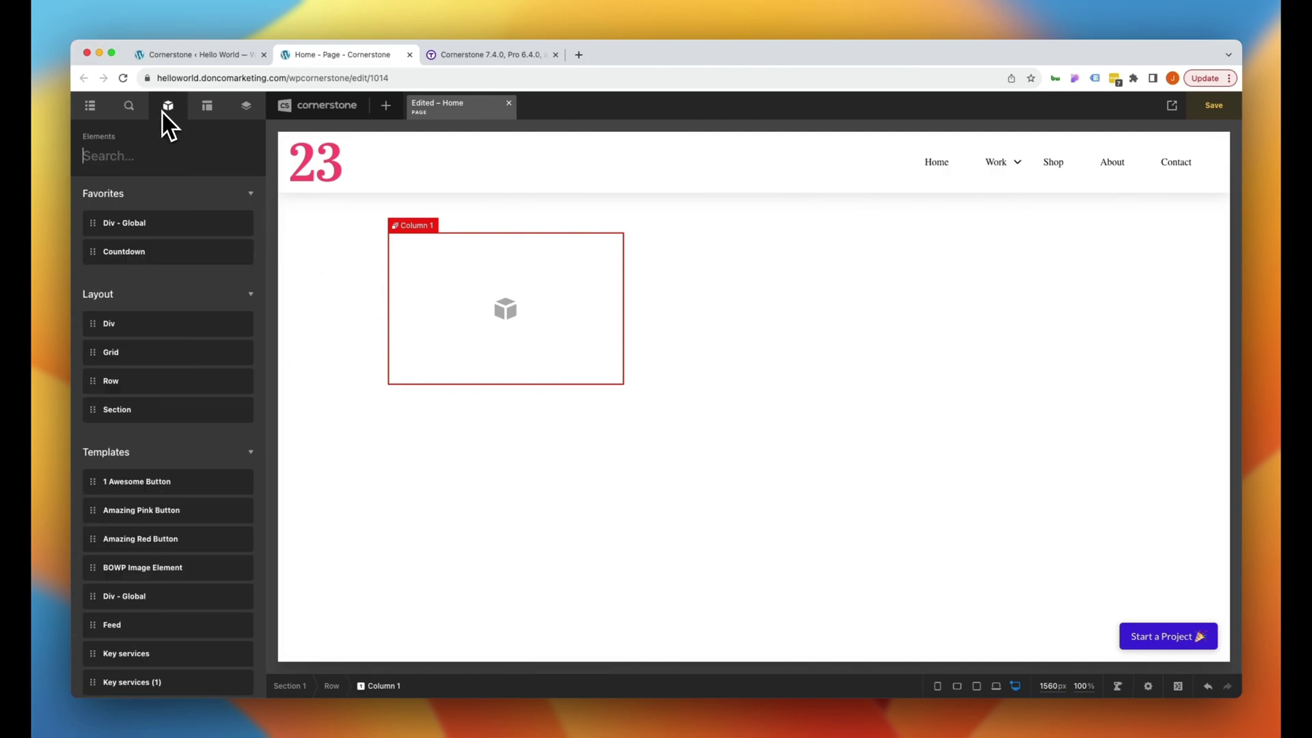
type("head")
left_click_drag(149, 224, 417, 307)
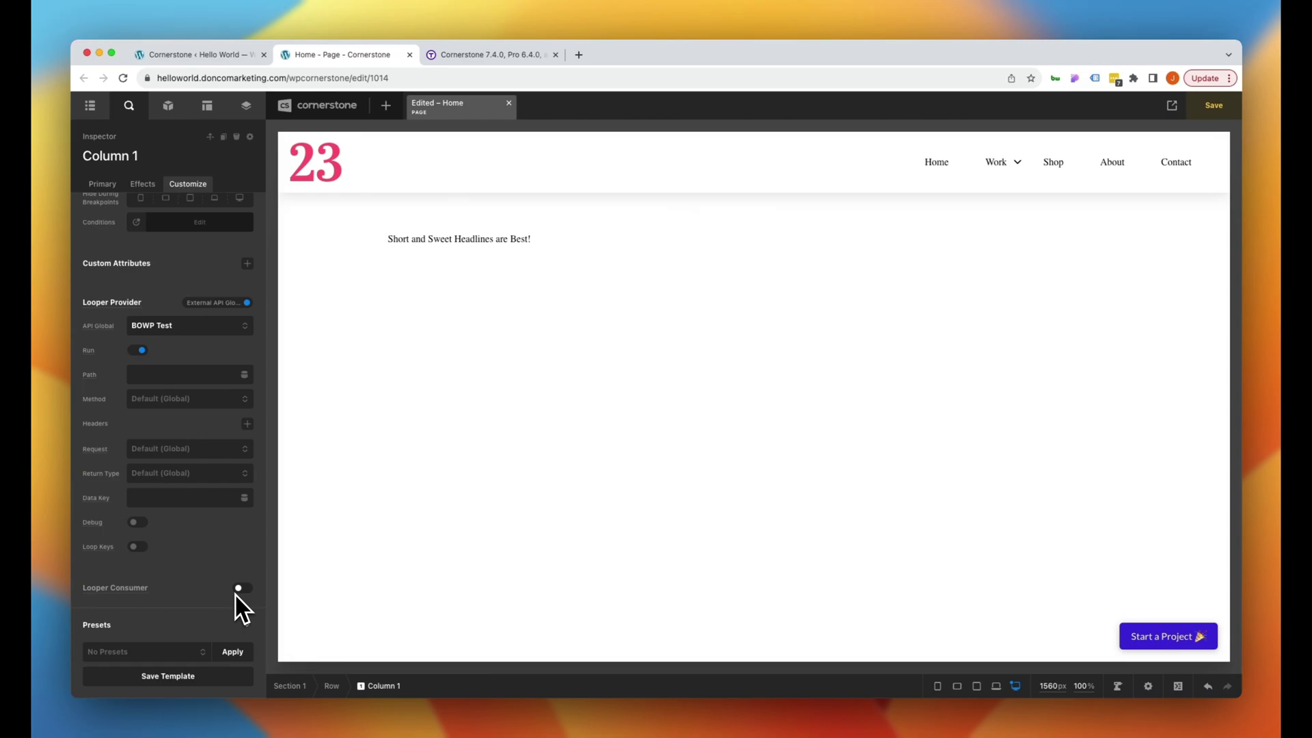
- Turn on Column 1's Looper Consumer and return to the column's customization settings from the Headline
left_click(240, 589)
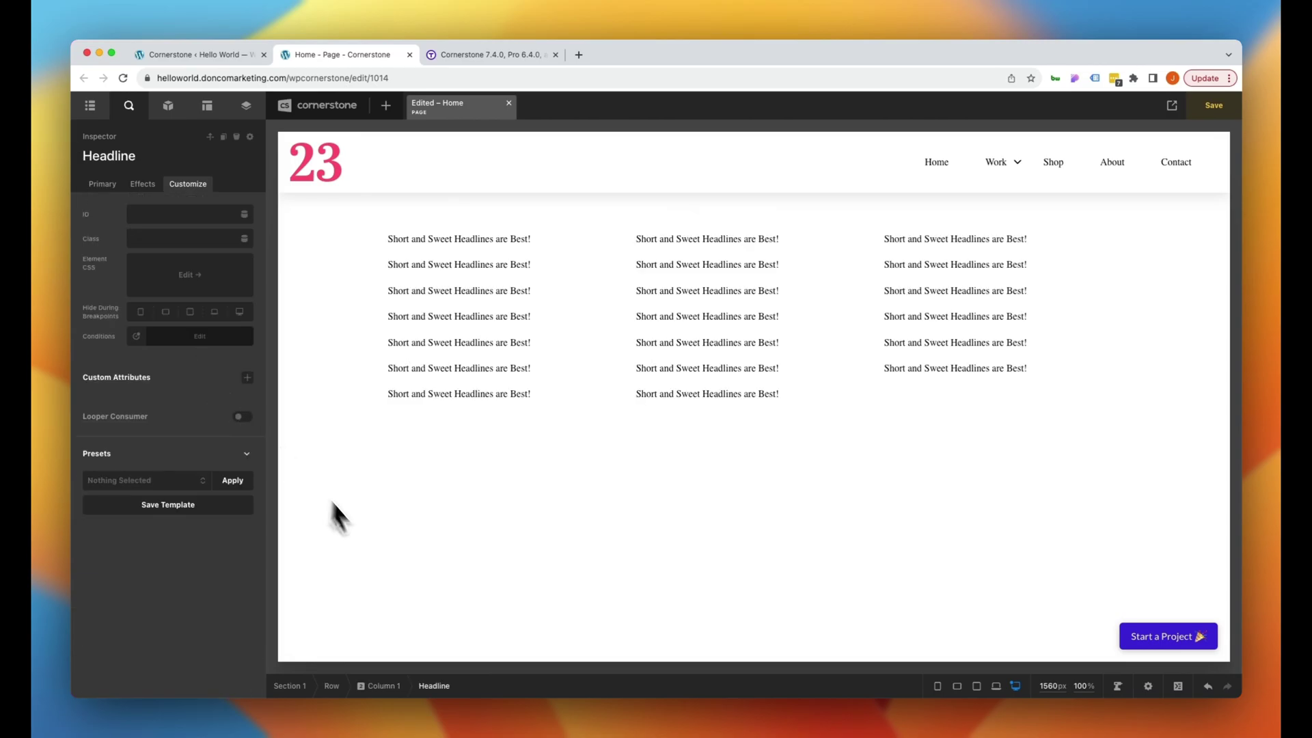
left_click(377, 685)
left_click(184, 184)
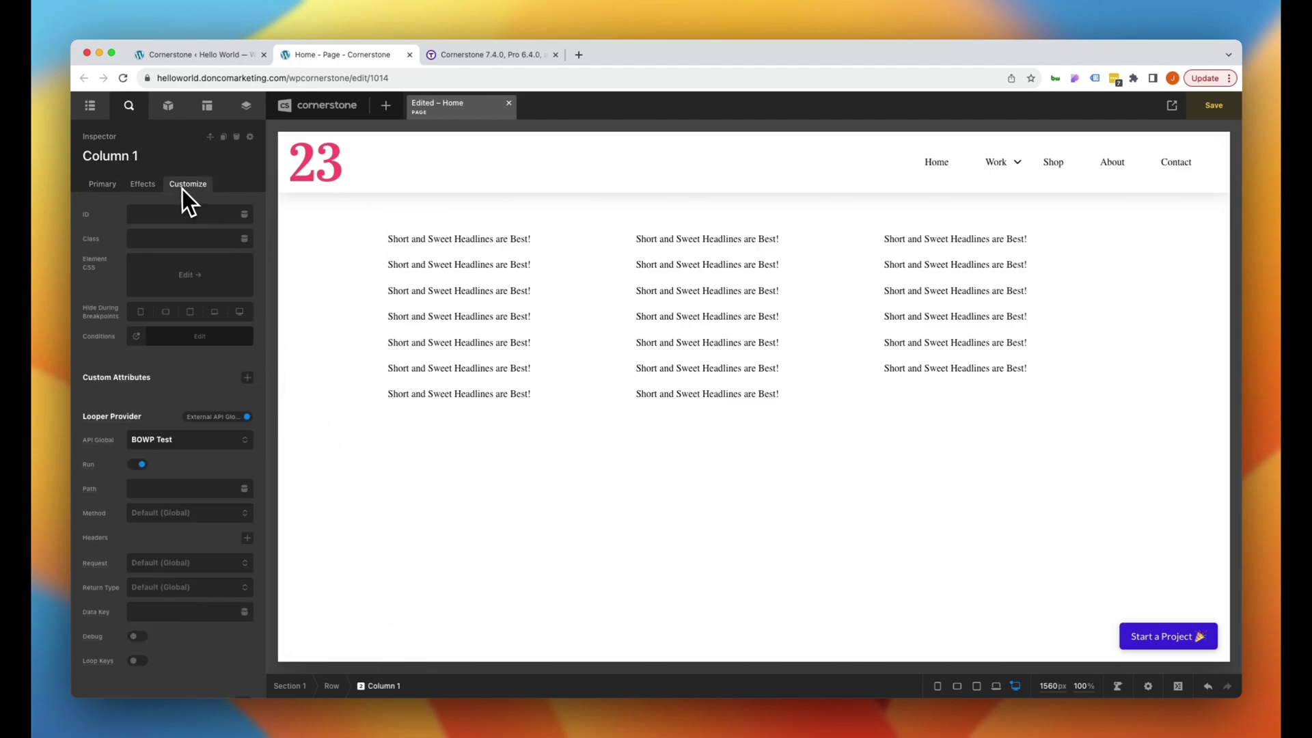
- Turn off Column 1's Looper Provider and enable the Row's Looper Provider with the External API Global type instead
left_click(215, 414)
left_click(201, 244)
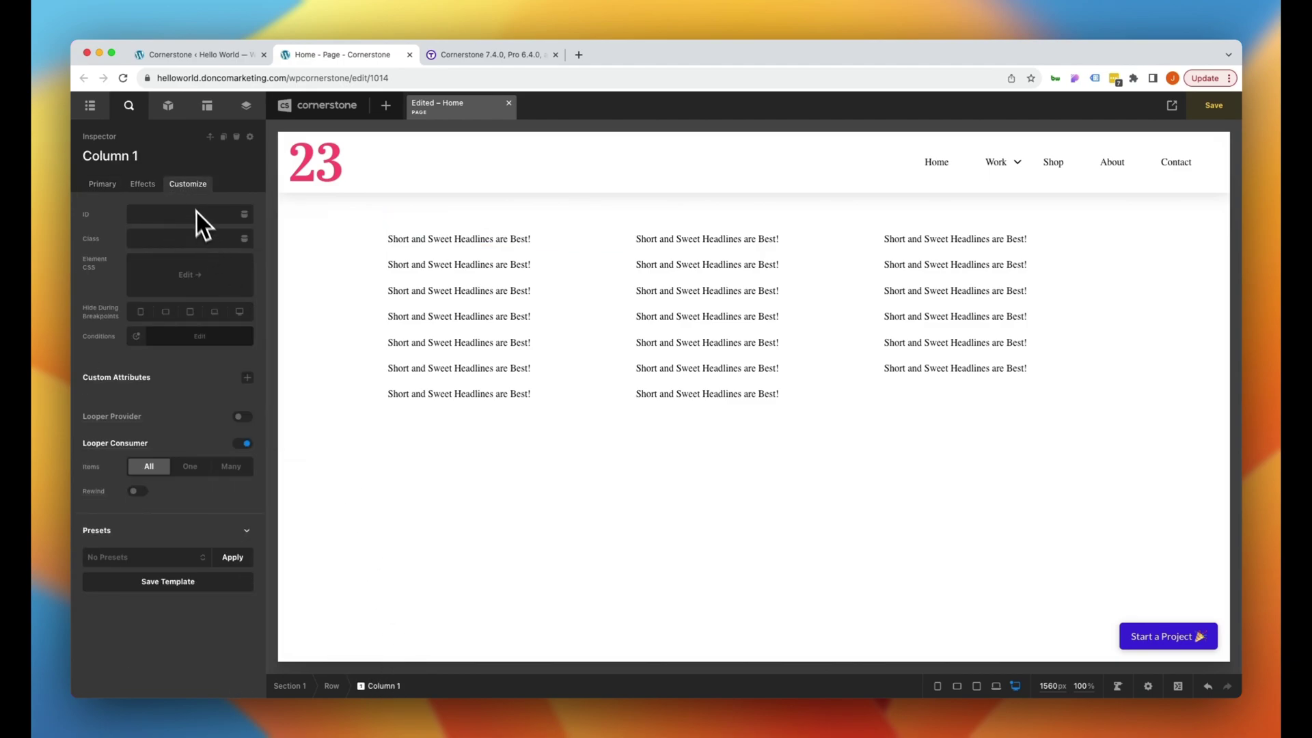
left_click(331, 685)
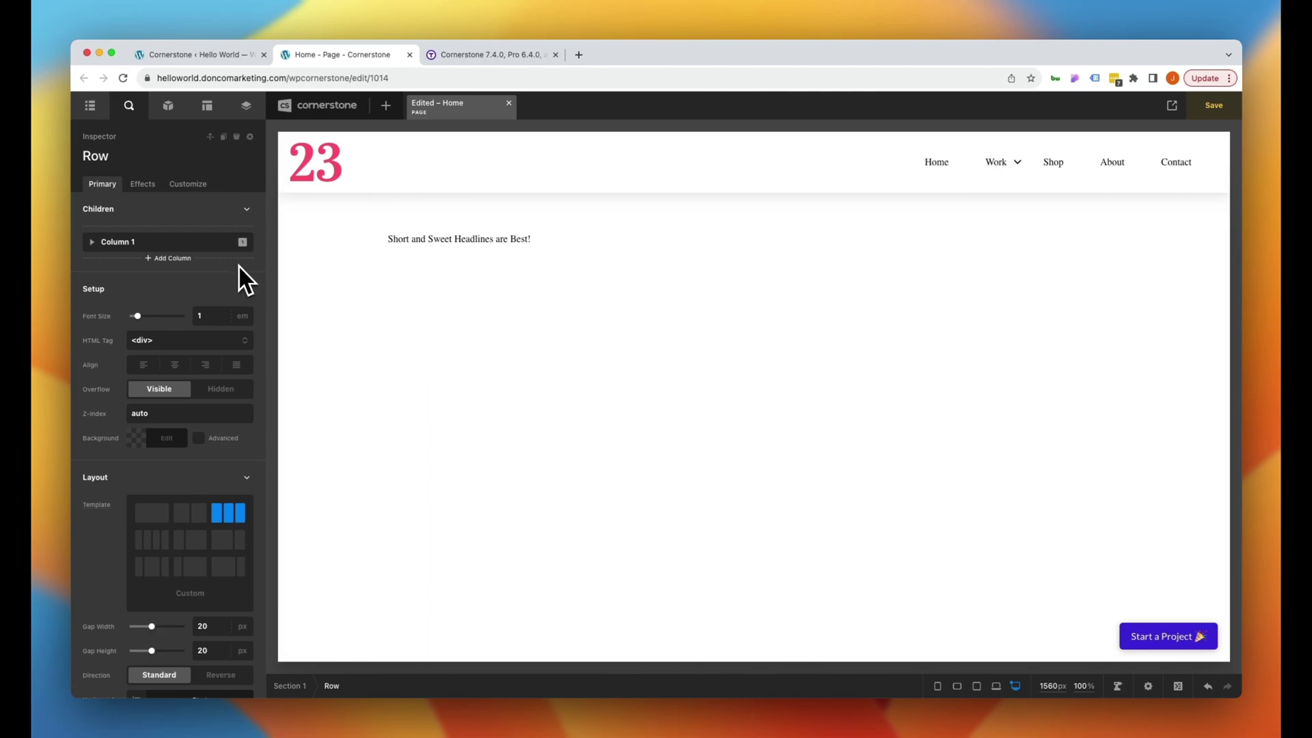
left_click(190, 187)
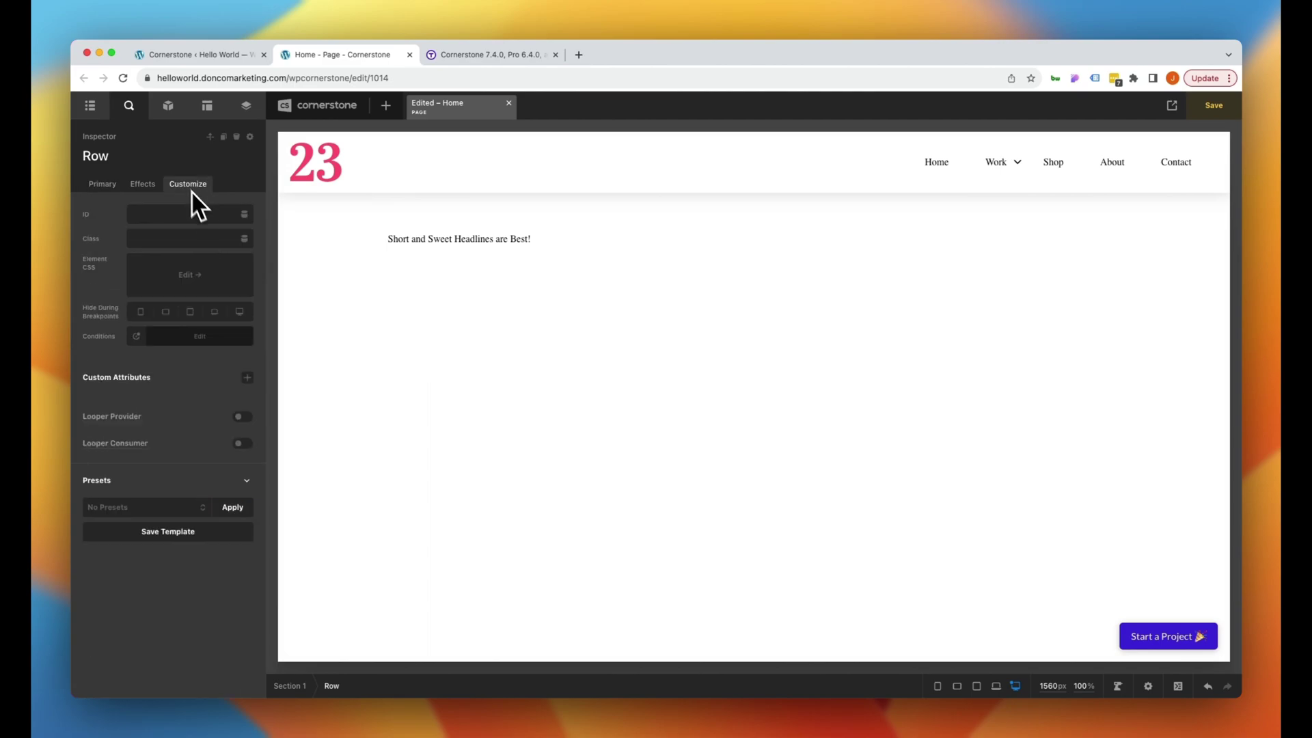
left_click(259, 422)
scroll(278, 363, "down", 2)
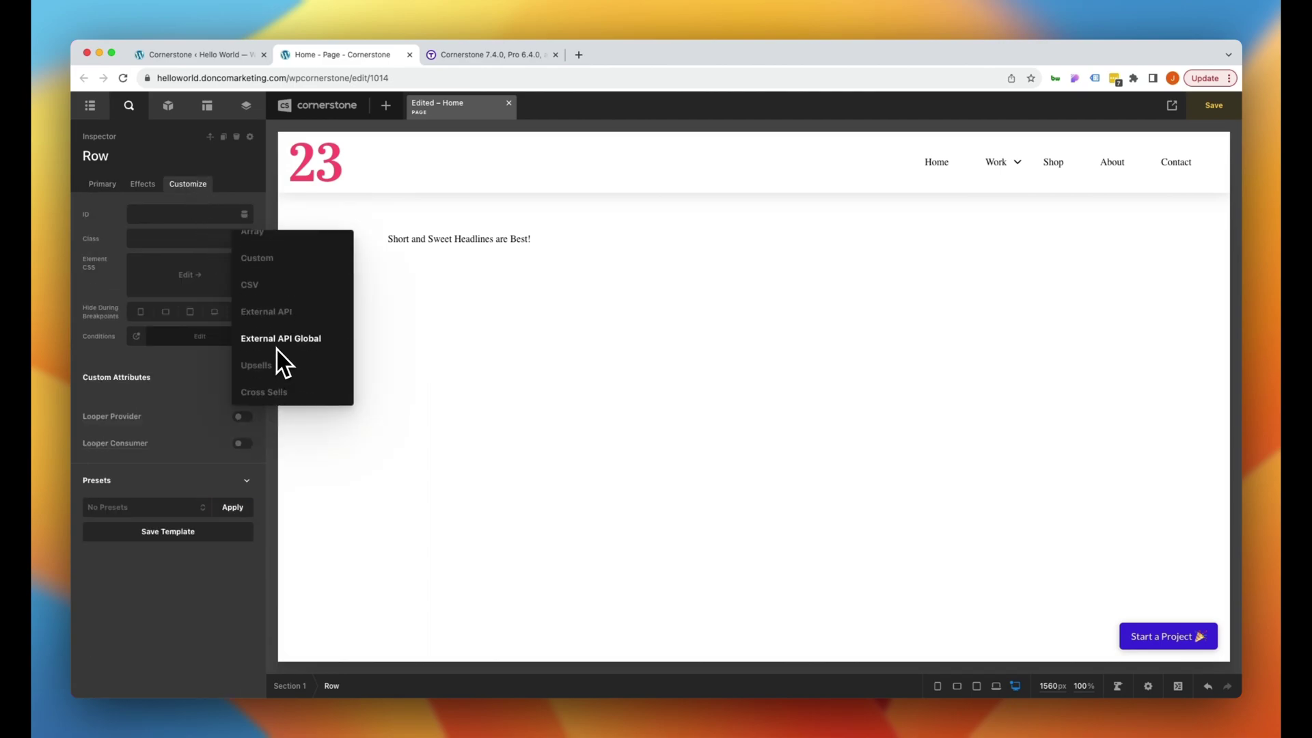
left_click(280, 345)
- Choose BOWP Test as the API Global source for the Row's Looper Provider
left_click(205, 437)
left_click(193, 455)
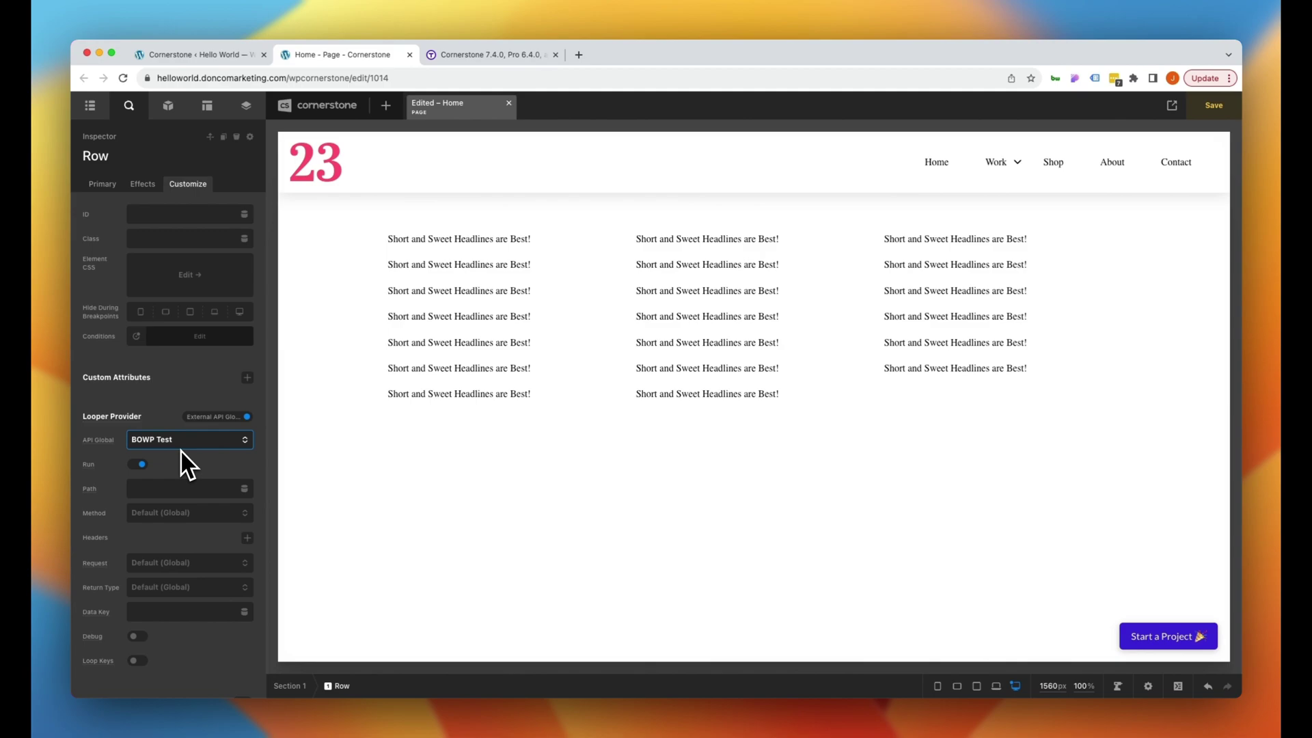
left_click(180, 448)
left_click(188, 468)
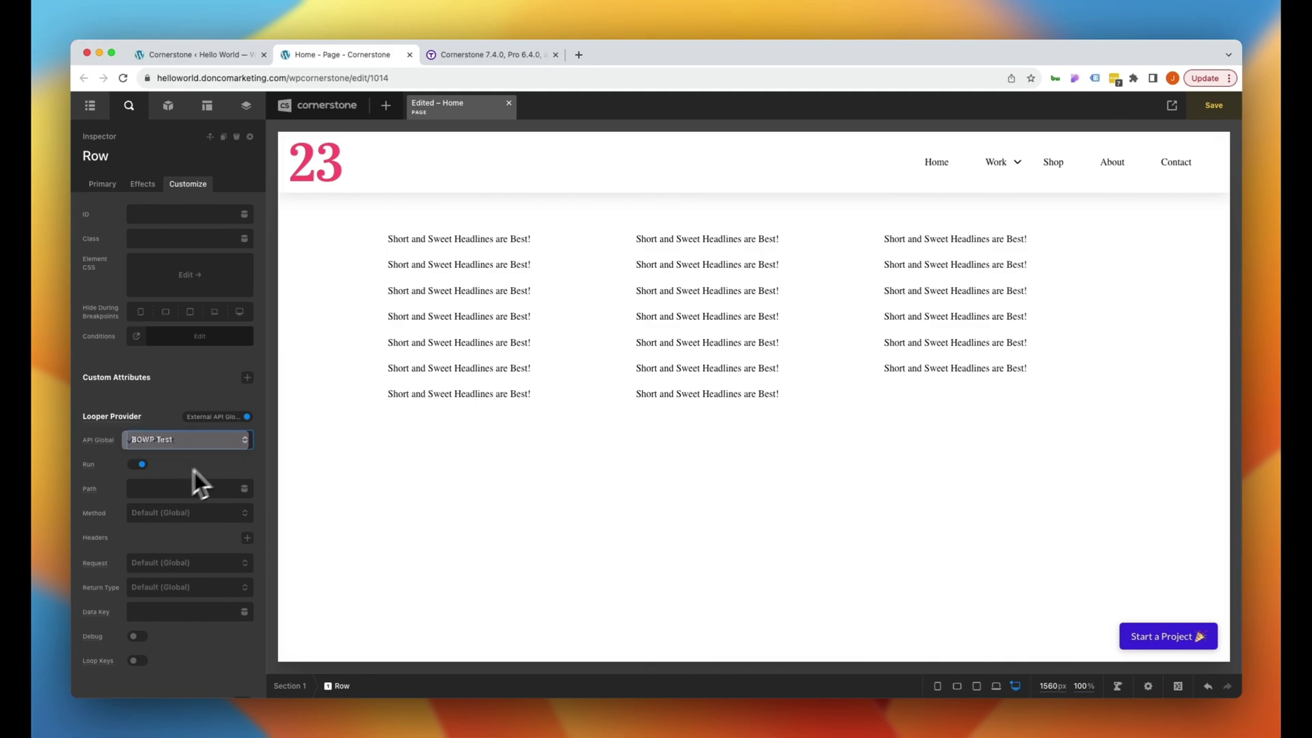
- Clear the default text of Column 1's Headline and switch its content editor to Raw mode
left_click(495, 242)
left_click(188, 283)
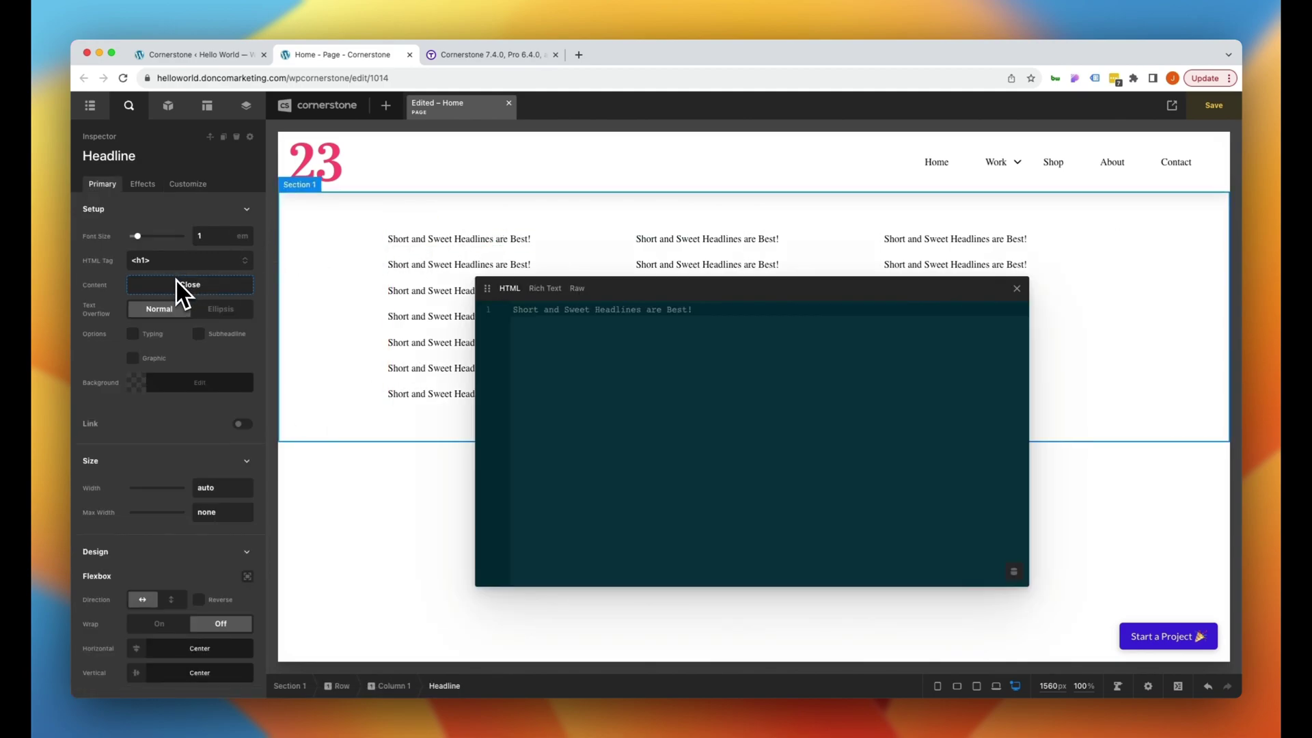
key("super+a")
key("BackSpace")
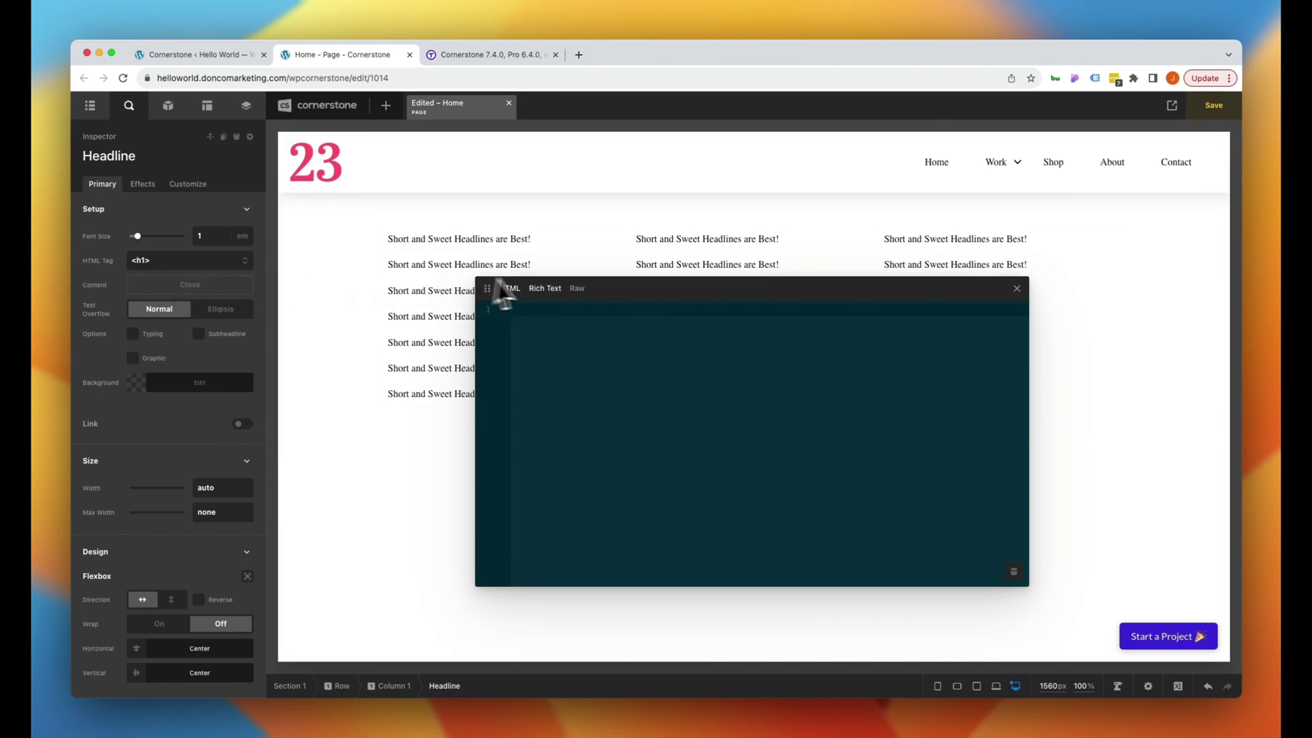
left_click(577, 289)
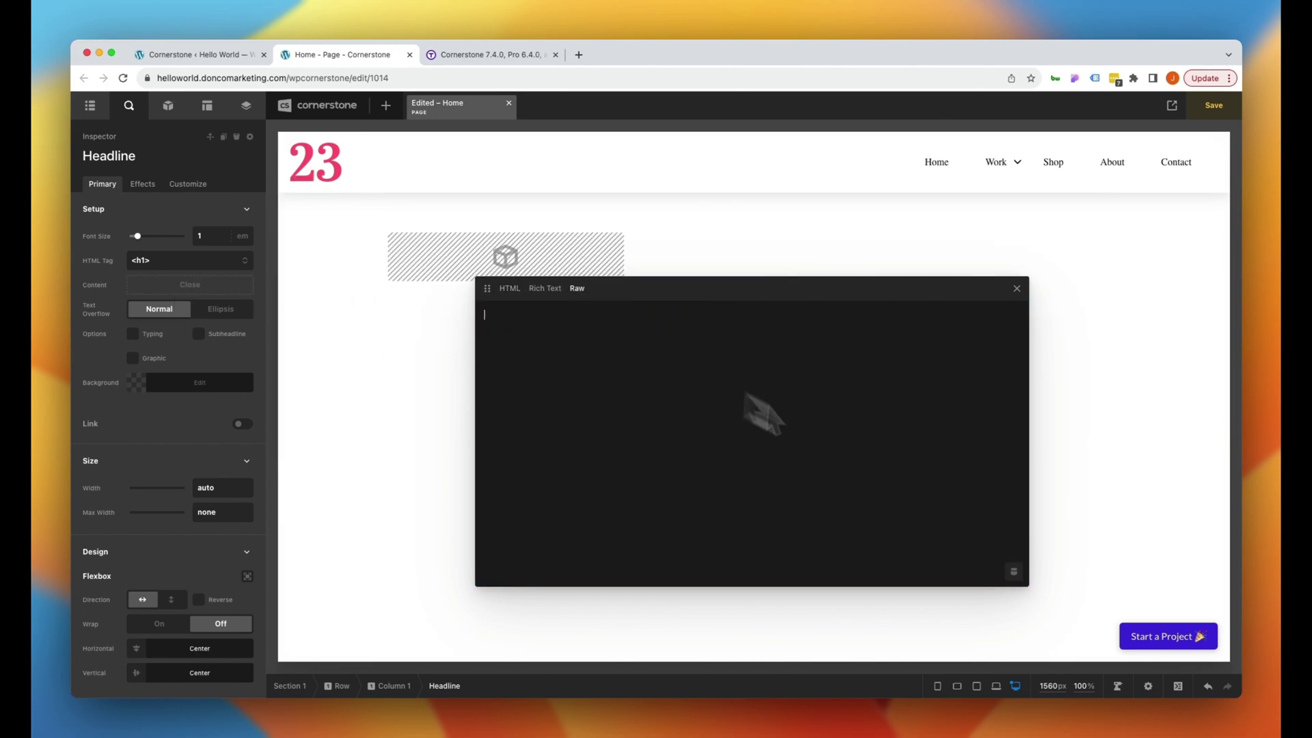
- Insert the Looper Field dynamic content with the key "name" into the Headline and close the content editor
left_click(1013, 571)
type("loop")
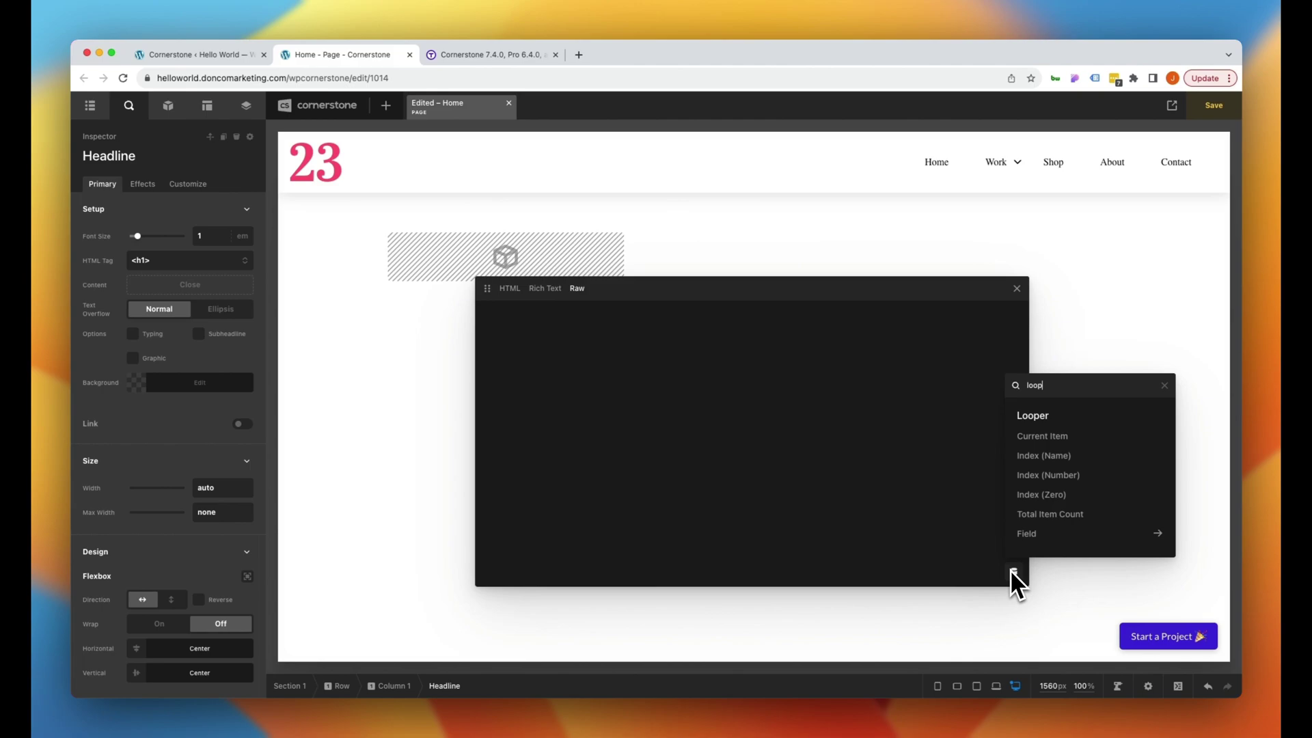
left_click(1053, 534)
left_click(1045, 436)
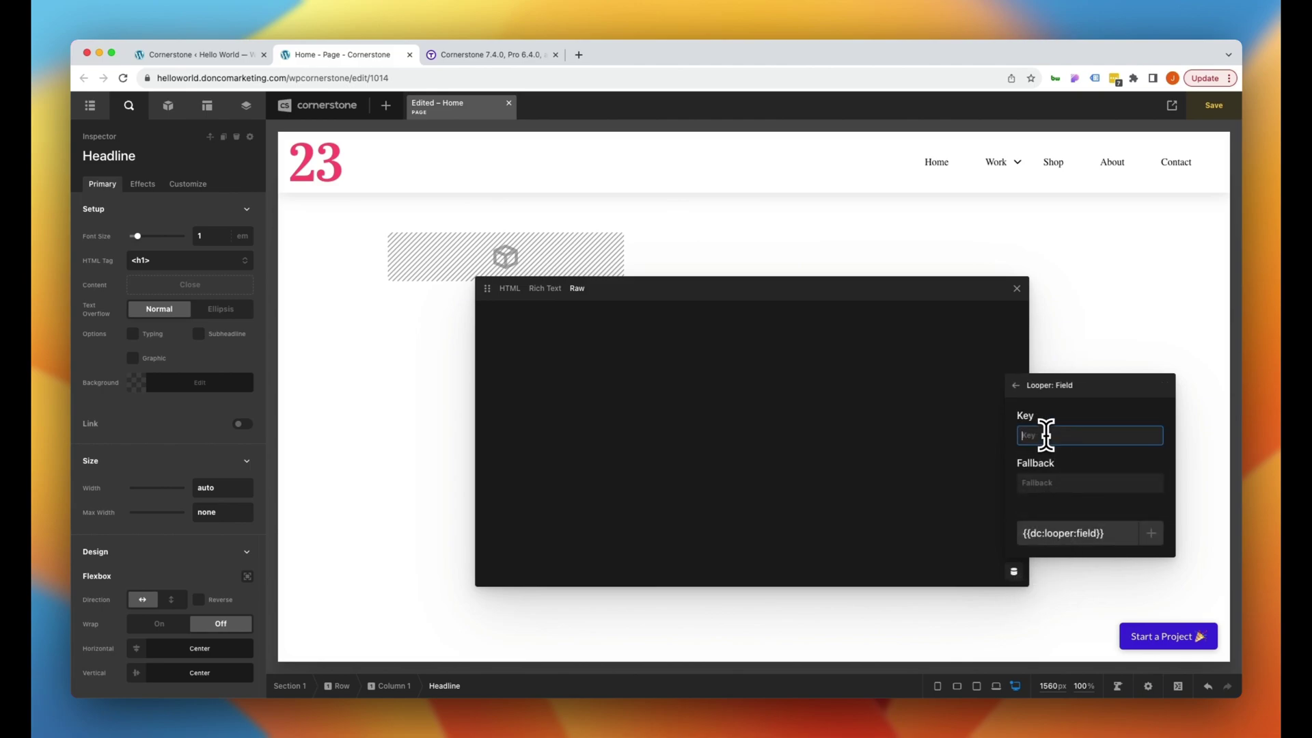
type("name")
left_click(1151, 533)
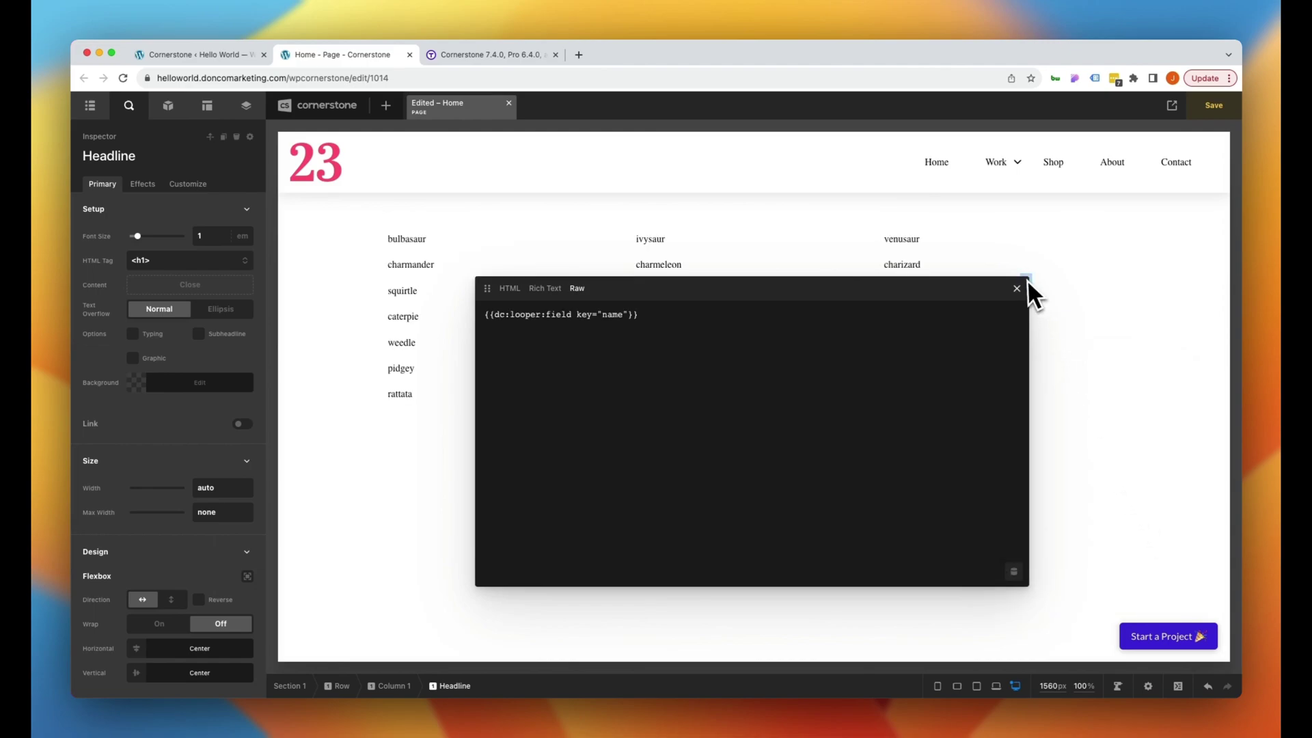
left_click(1017, 288)
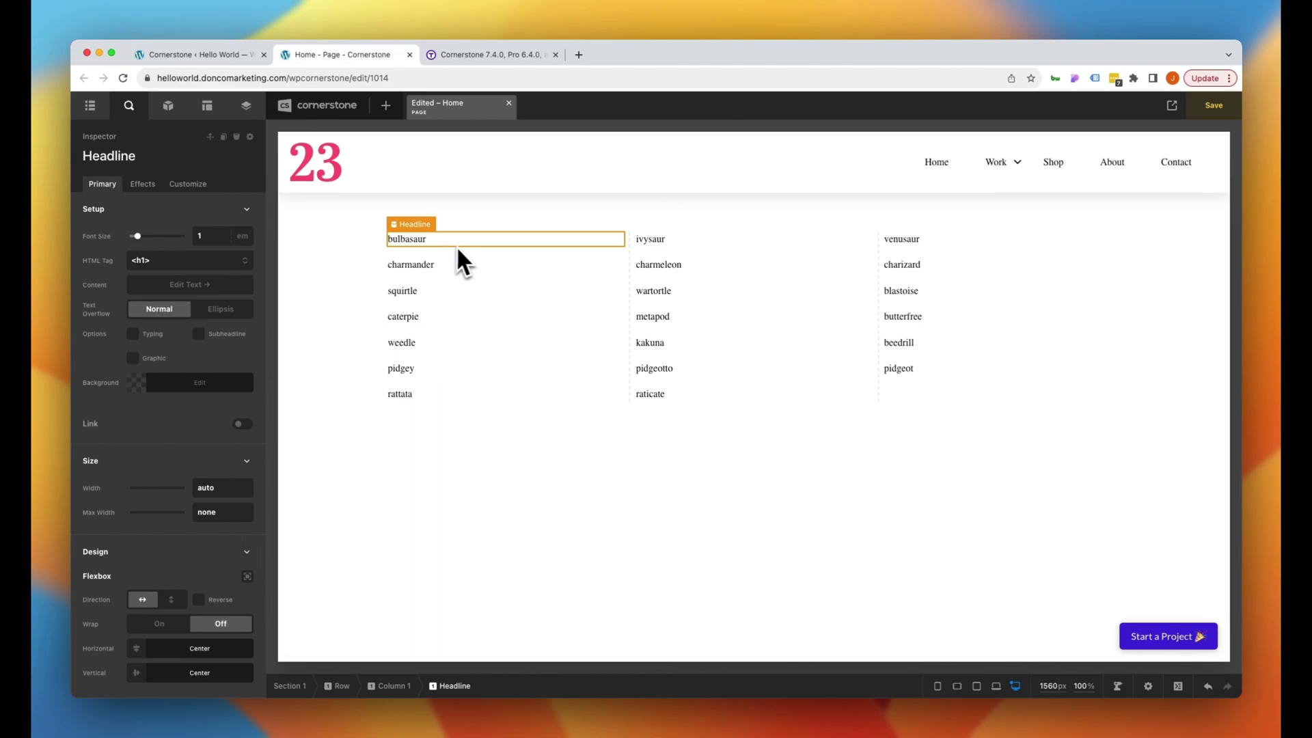